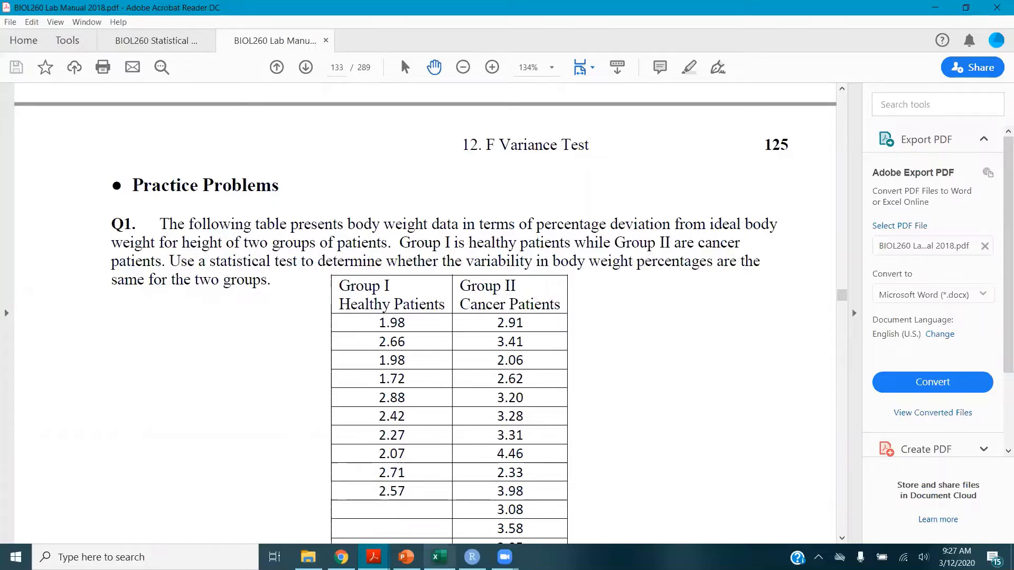
Switch to the F test template workbook and enter the null hypothesis Var1=Var2 in the H0 cell
{"action": "left_click", "coordinate": [439, 557]}
{"action": "left_click_drag", "start_coordinate": [85, 184], "coordinate": [85, 427]}
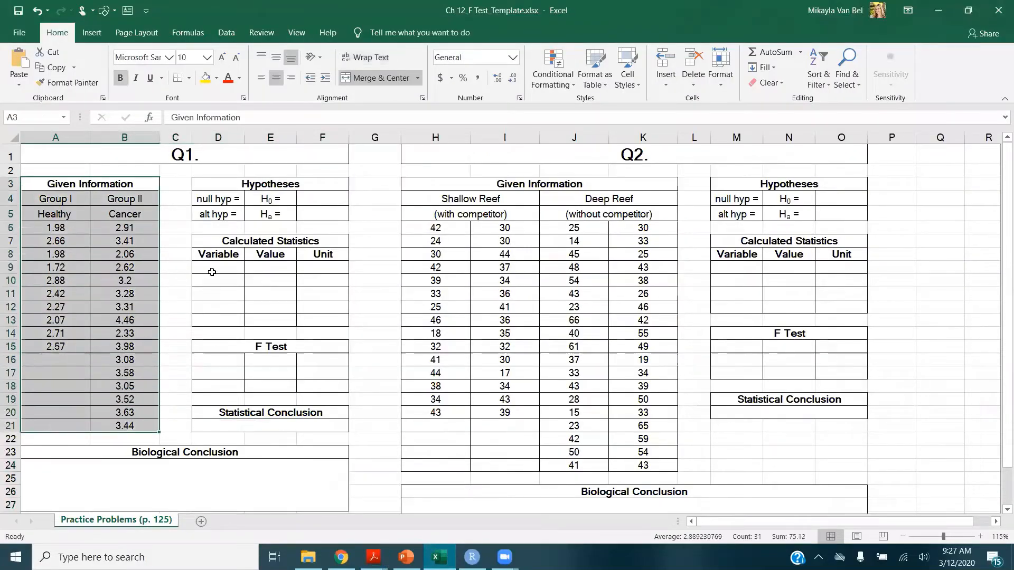
{"action": "left_click", "coordinate": [296, 186]}
{"action": "scroll", "coordinate": [292, 218], "scroll_direction": "up", "scroll_amount": 1}
{"action": "scroll", "coordinate": [292, 219], "scroll_direction": "up", "scroll_amount": 2}
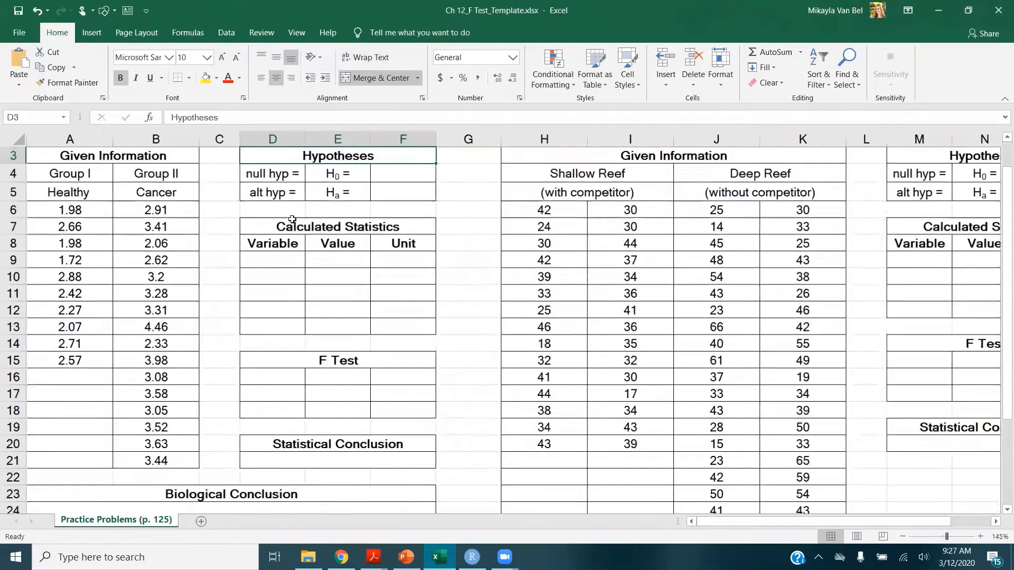
{"action": "scroll", "coordinate": [625, 433], "scroll_direction": "up", "scroll_amount": 1}
{"action": "left_click_drag", "start_coordinate": [733, 523], "coordinate": [704, 523]}
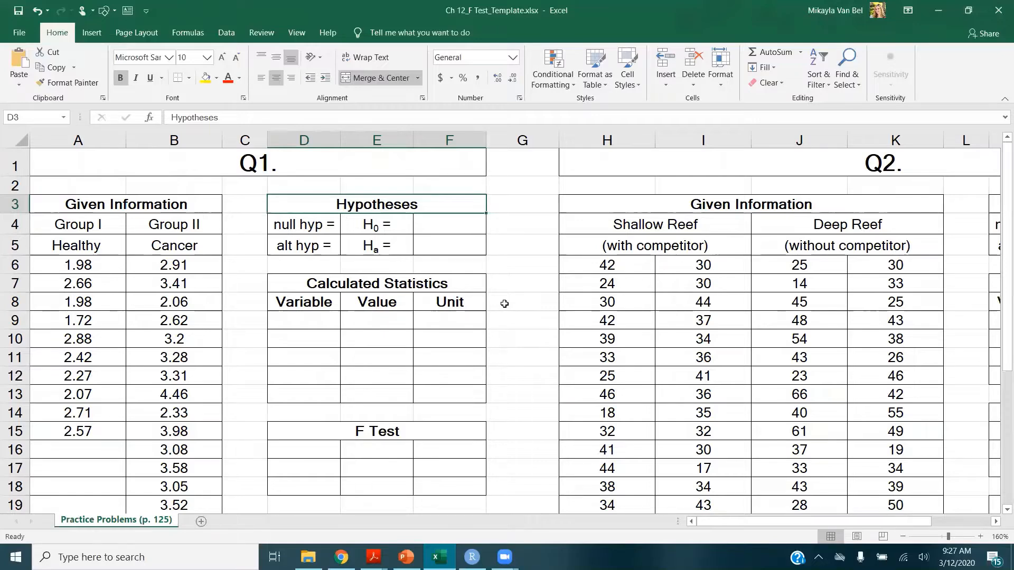
{"action": "left_click", "coordinate": [457, 229]}
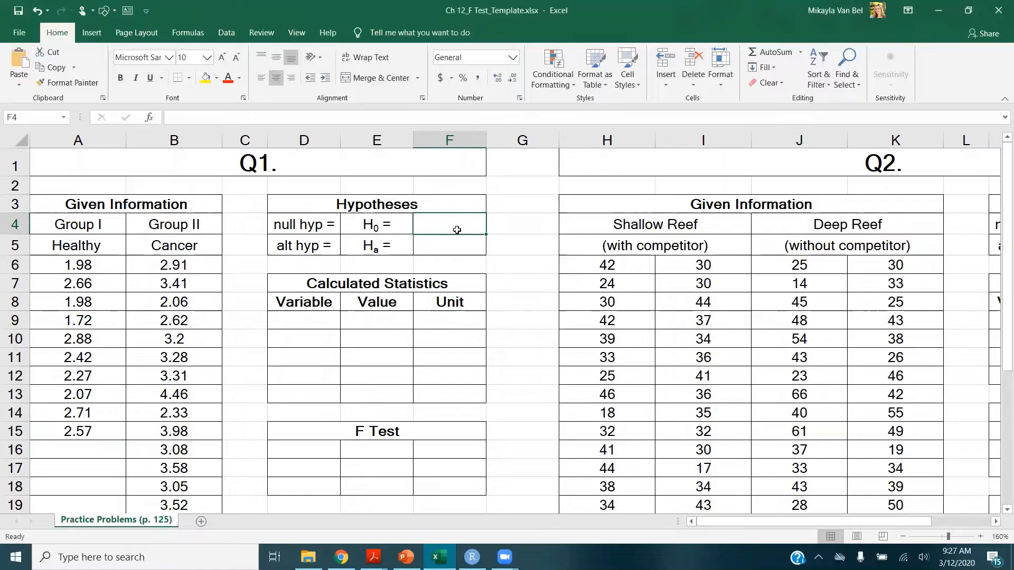
{"action": "type", "text": "Var"}
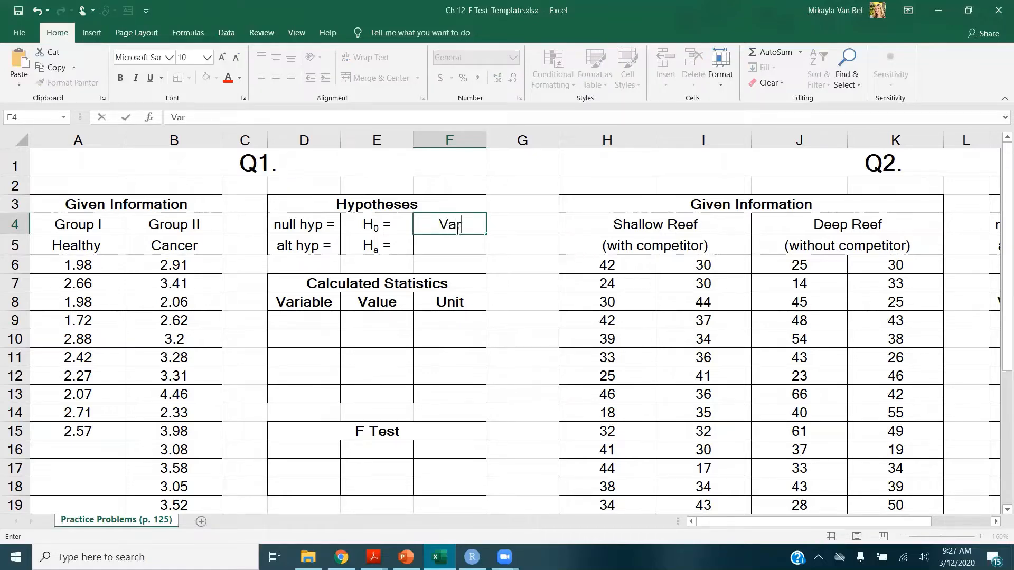
{"action": "type", "text": "1=Var2"}
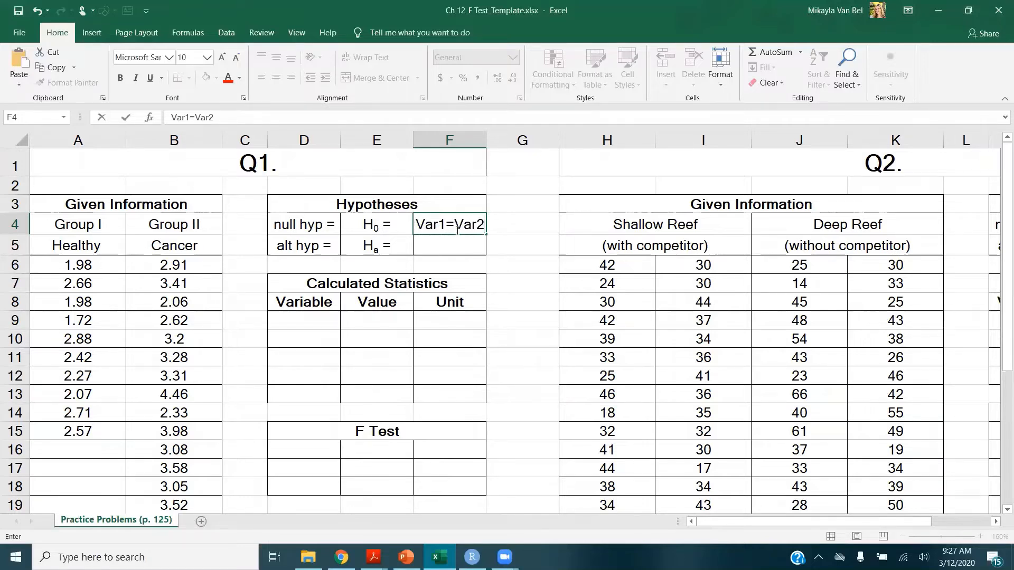
{"action": "key", "text": "Return"}
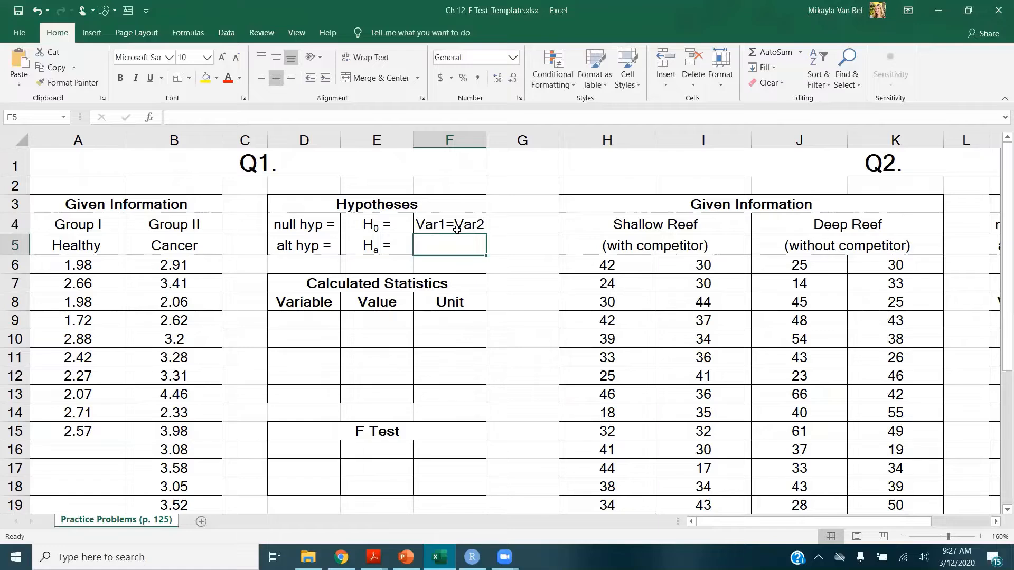
Enter the alternative hypothesis Var1≠Var2, inserting the not-equal symbol from the symbol set
{"action": "type", "text": "Vart"}
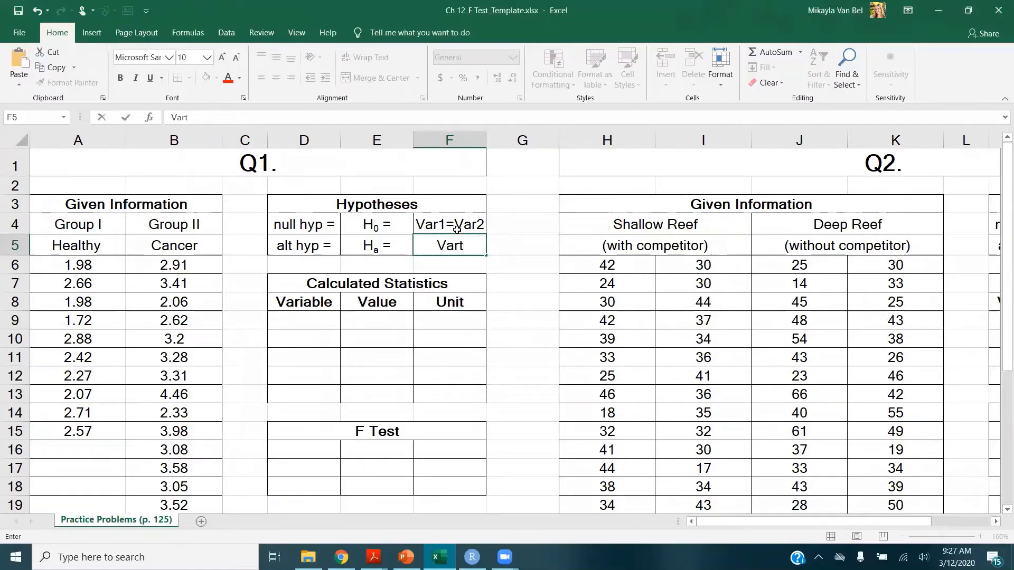
{"action": "key", "text": "BackSpace"}
{"action": "type", "text": "1"}
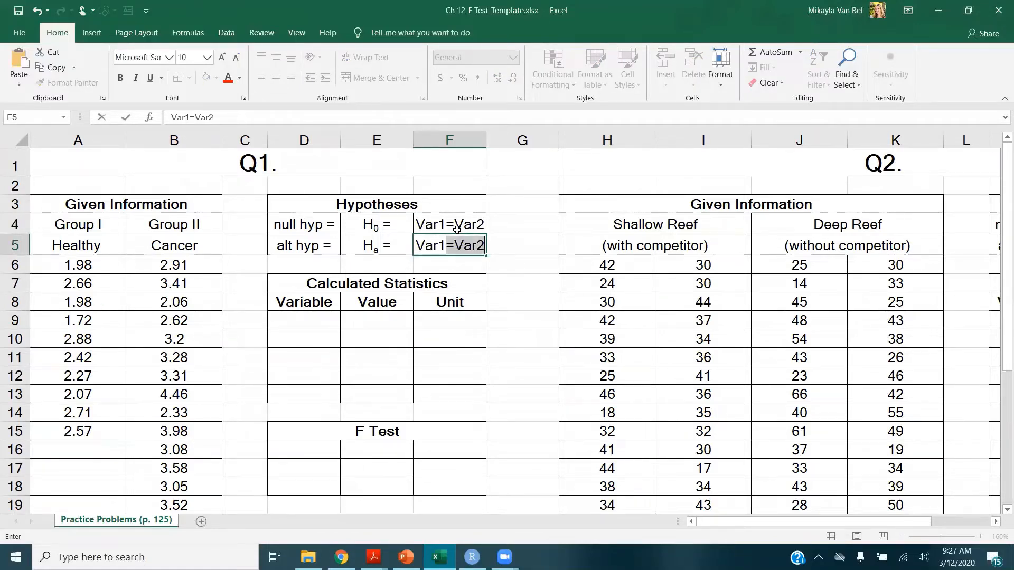
{"action": "key", "text": "BackSpace"}
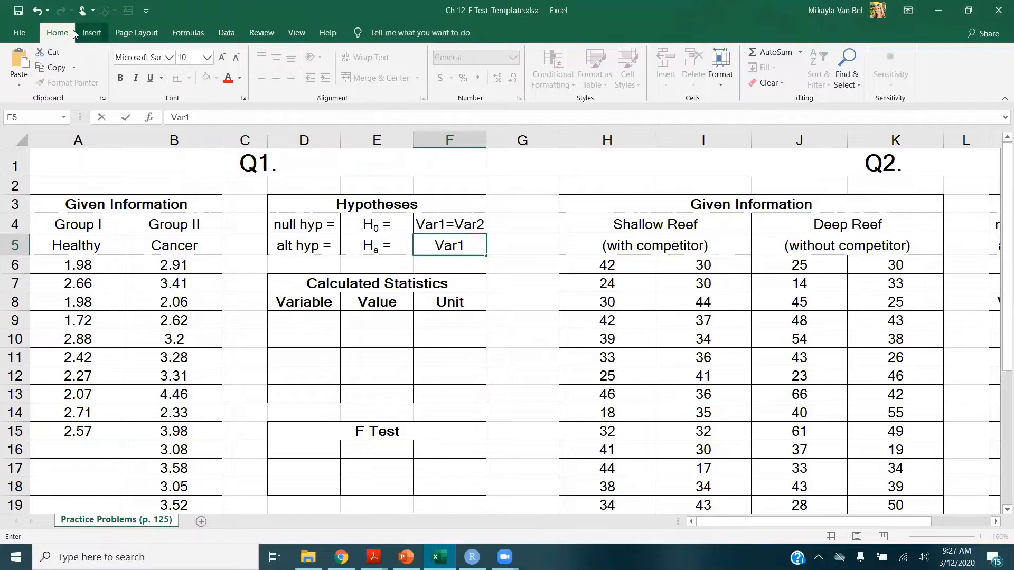
{"action": "left_click", "coordinate": [90, 32]}
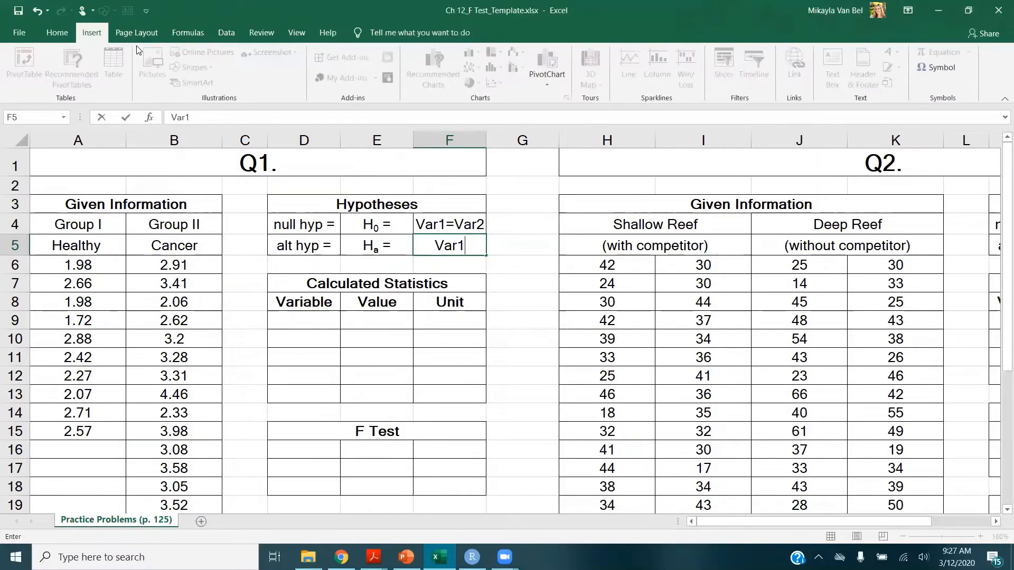
{"action": "left_click", "coordinate": [921, 68]}
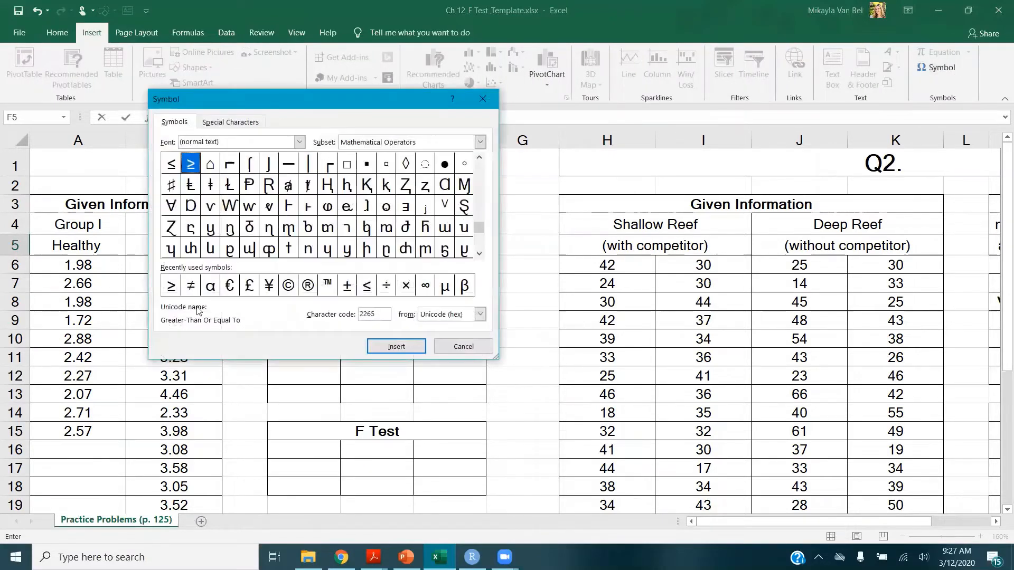
{"action": "left_click", "coordinate": [198, 291]}
{"action": "left_click", "coordinate": [418, 350]}
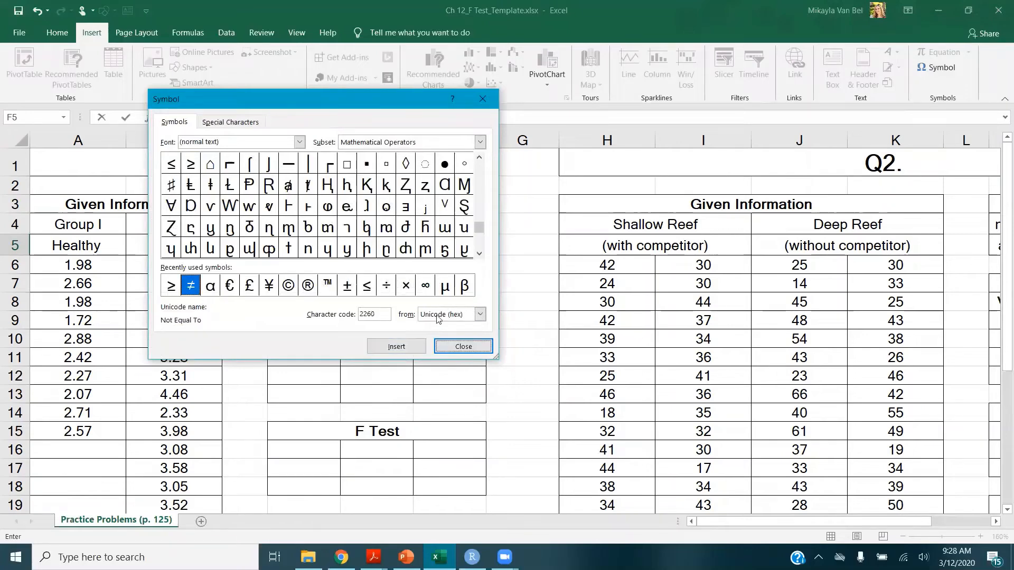
{"action": "left_click", "coordinate": [463, 346]}
{"action": "type", "text": "Var2"}
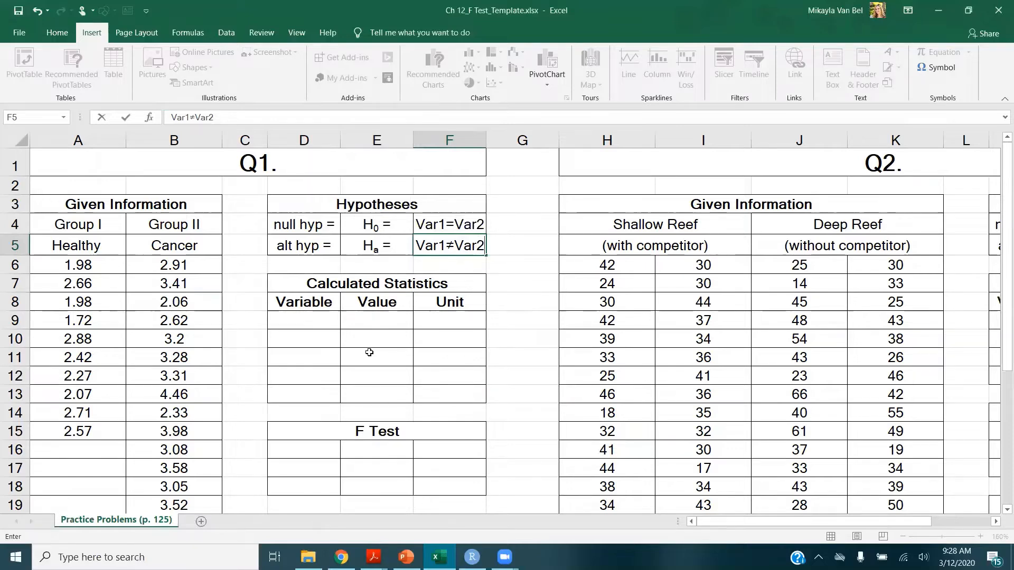
{"action": "key", "text": "Return"}
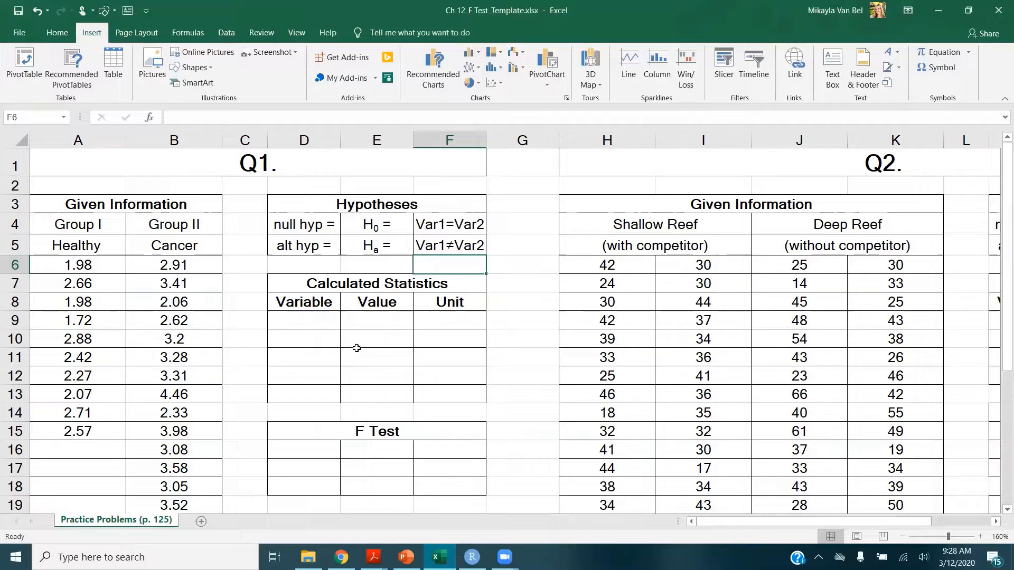
Fill the first statistics row with Var1, its sample variance =VAR.S(A6:A15), and unit deviation2
{"action": "left_click", "coordinate": [331, 323]}
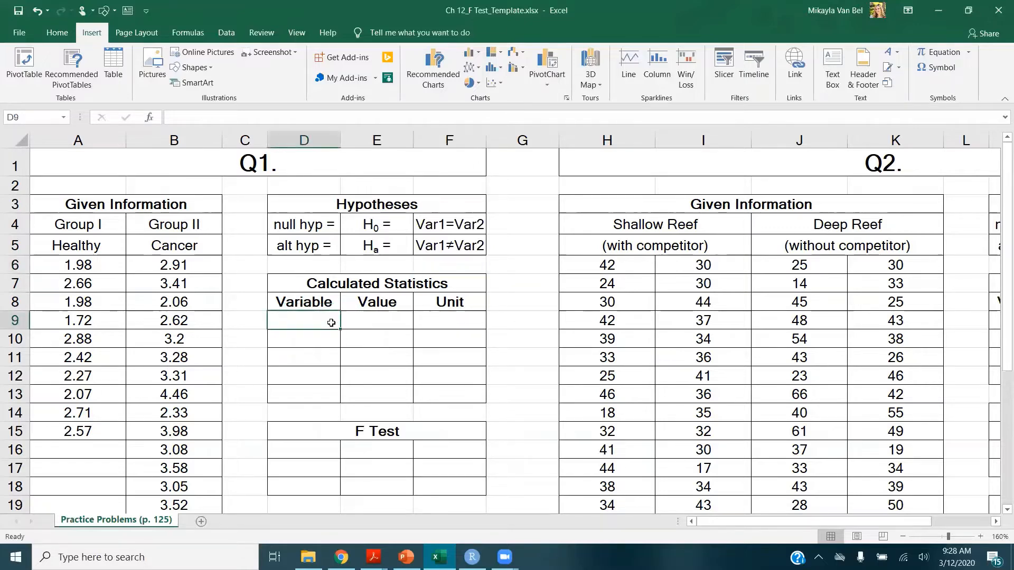
{"action": "type", "text": "Var1"}
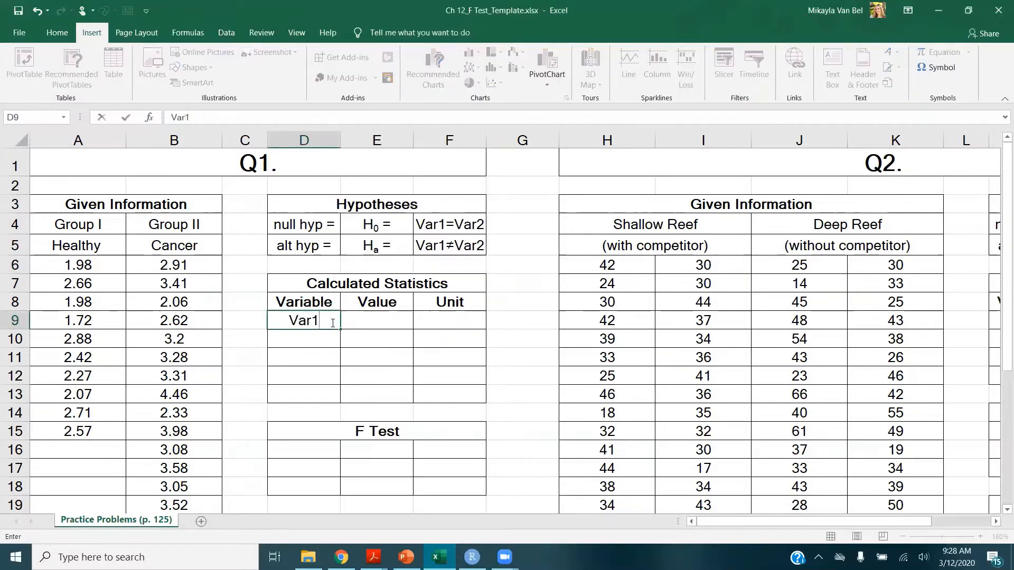
{"action": "key", "text": "Tab"}
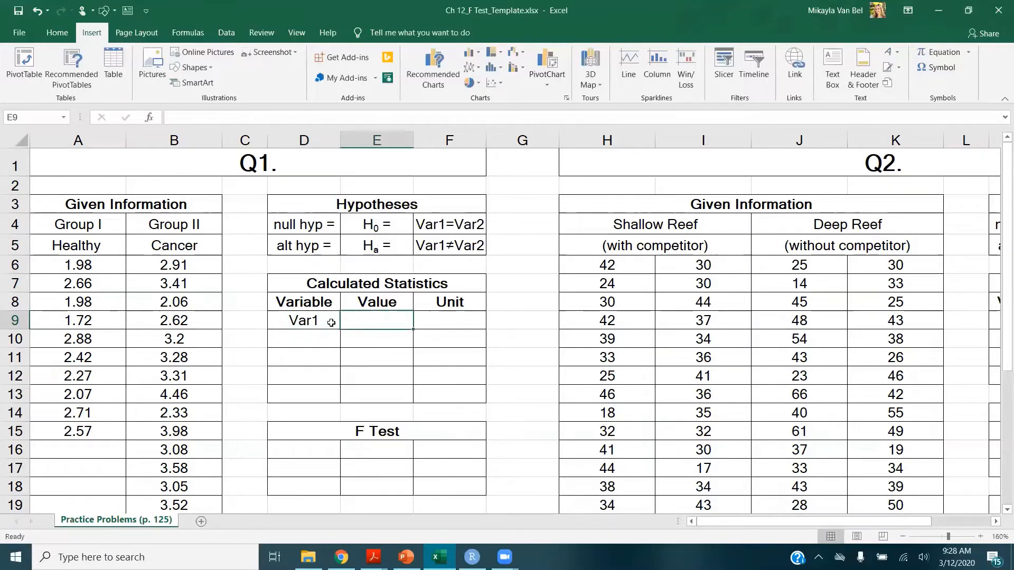
{"action": "type", "text": "=var.s"}
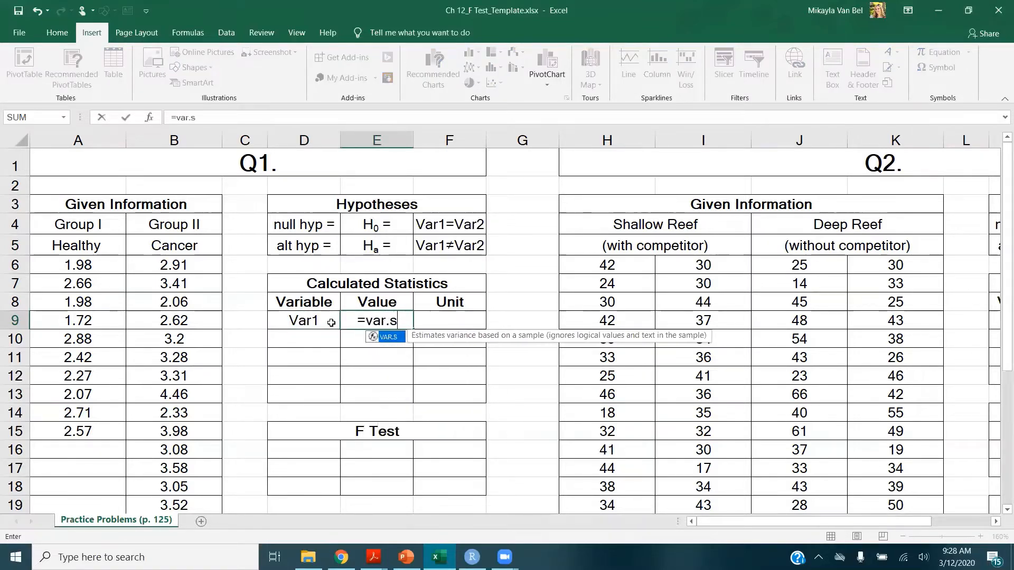
{"action": "key", "text": "Tab"}
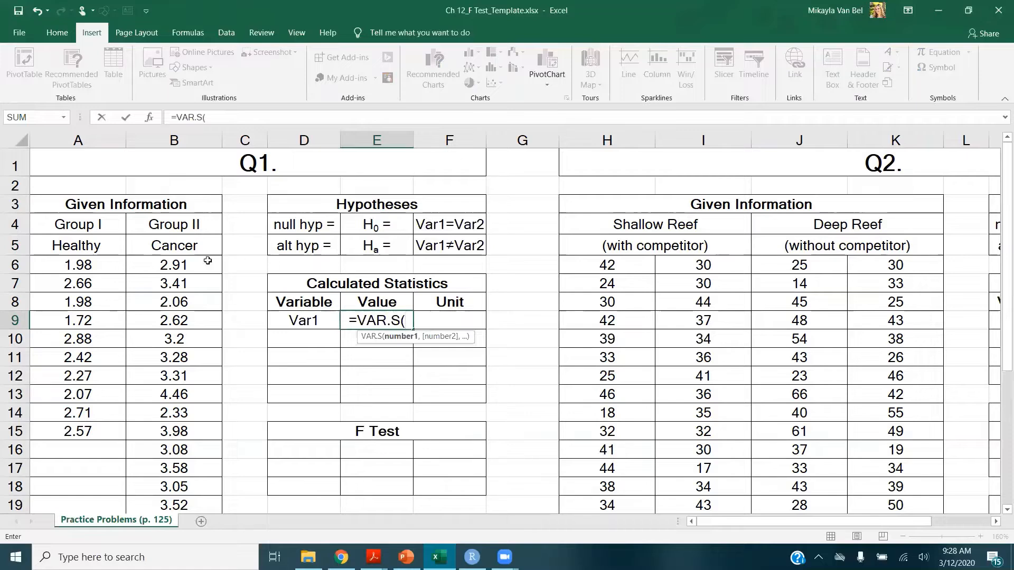
{"action": "left_click", "coordinate": [111, 262]}
{"action": "left_click_drag", "start_coordinate": [102, 284], "coordinate": [82, 433]}
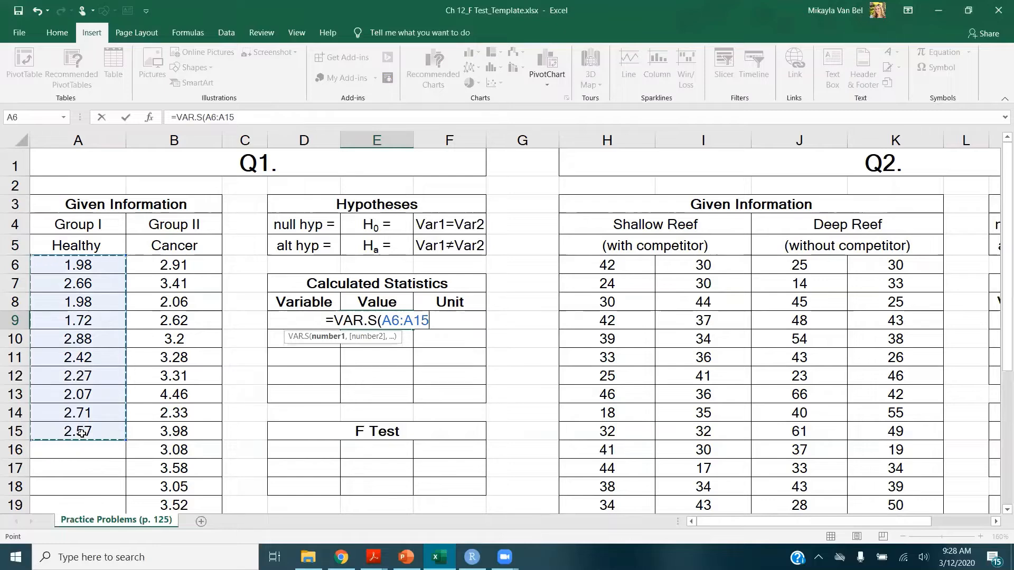
{"action": "key", "text": "Tab"}
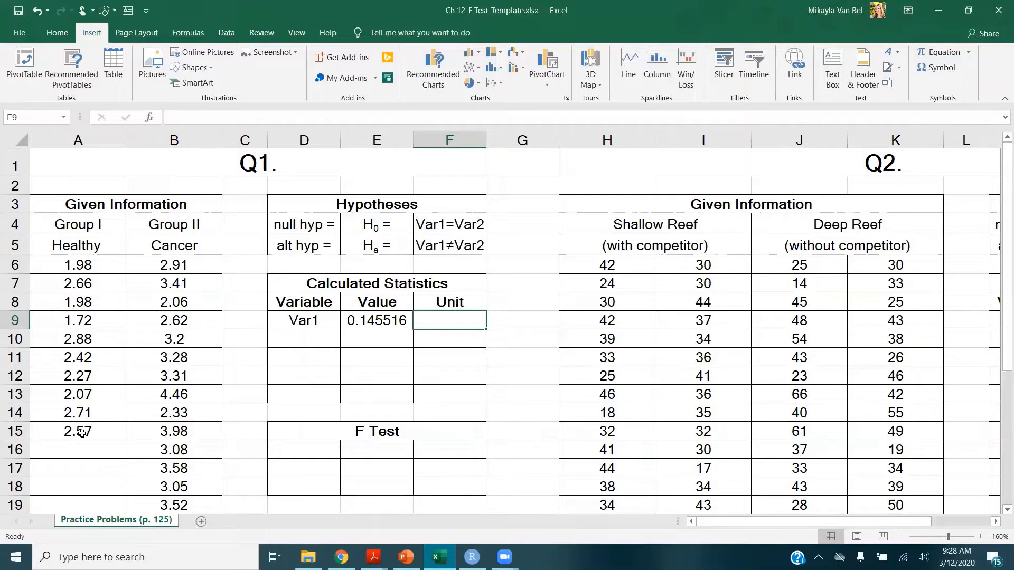
{"action": "type", "text": "d"}
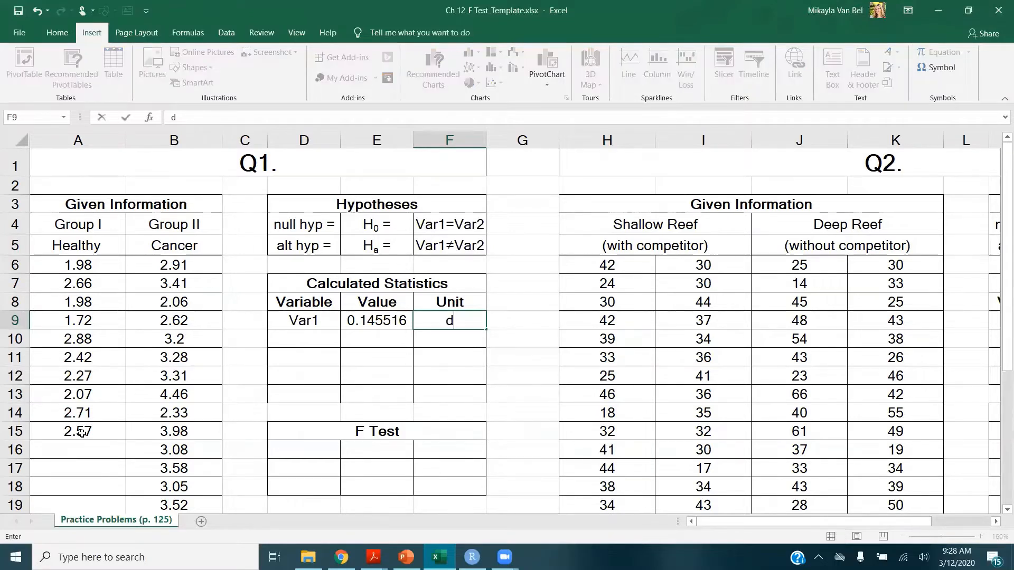
{"action": "type", "text": "eviation2"}
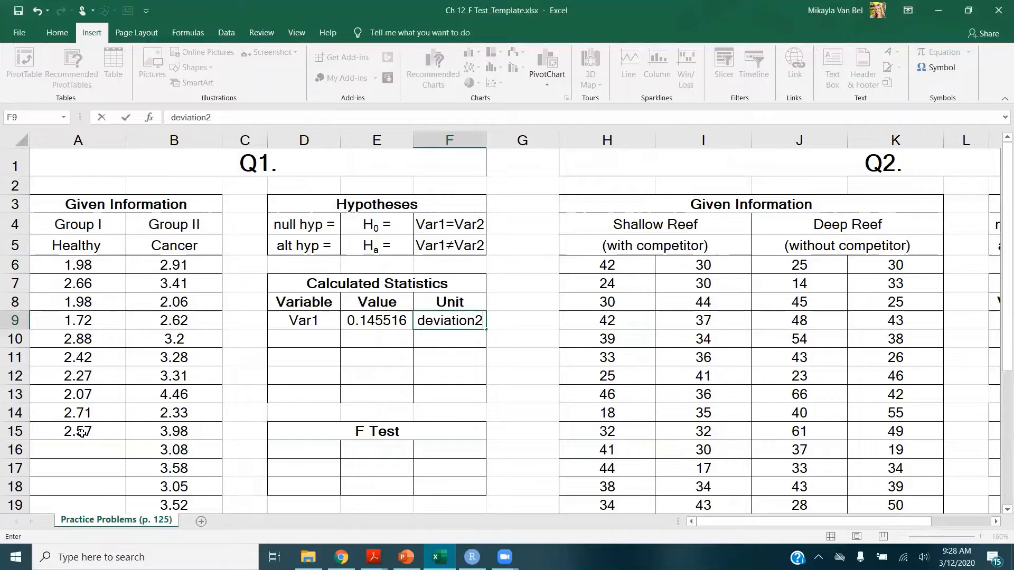
{"action": "key", "text": "Return"}
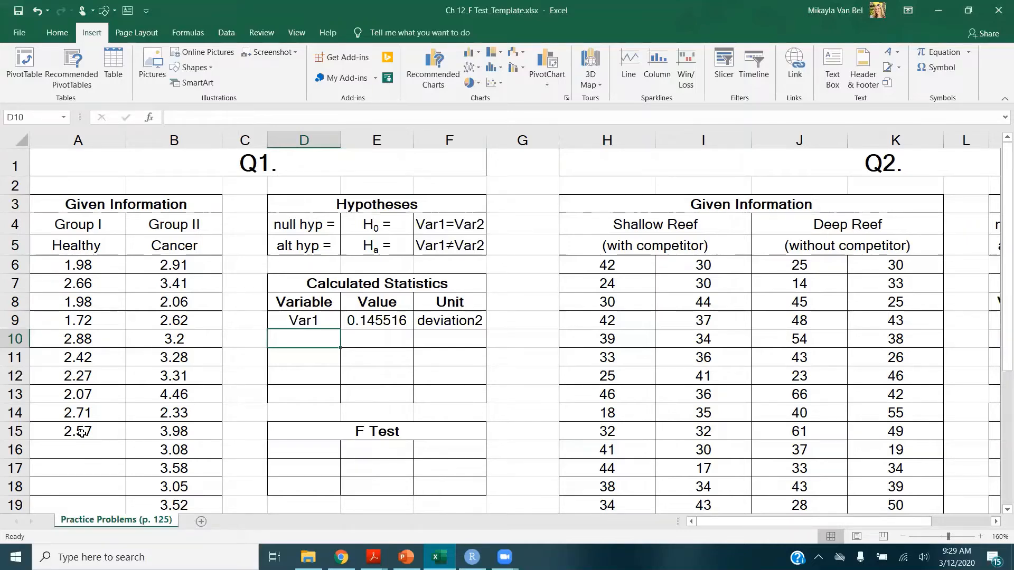
Fill the second statistics row with Var2, its sample variance =VAR.S(B6:B21), and unit deviation2
{"action": "type", "text": "Var2"}
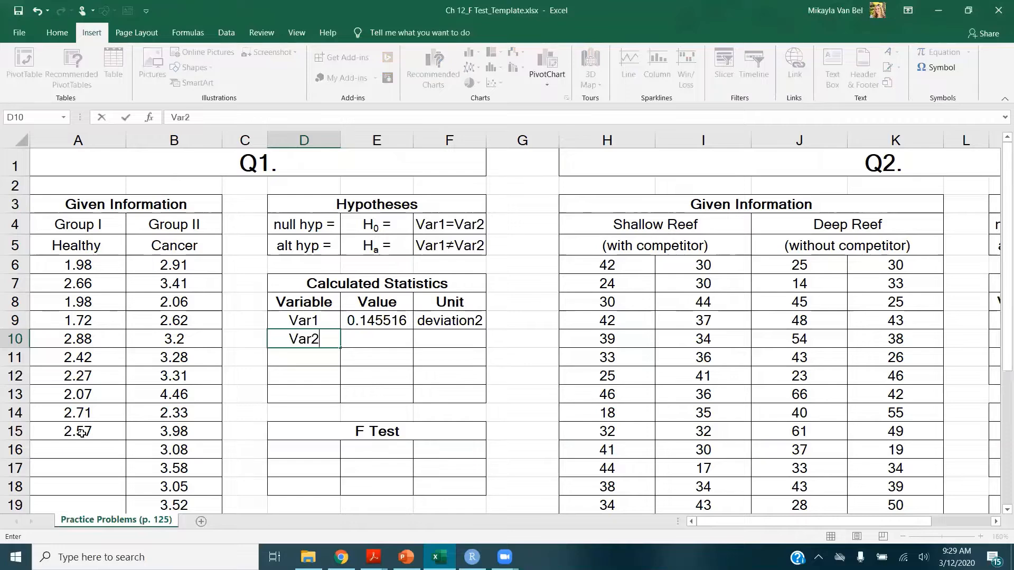
{"action": "key", "text": "Tab"}
{"action": "type", "text": "=v"}
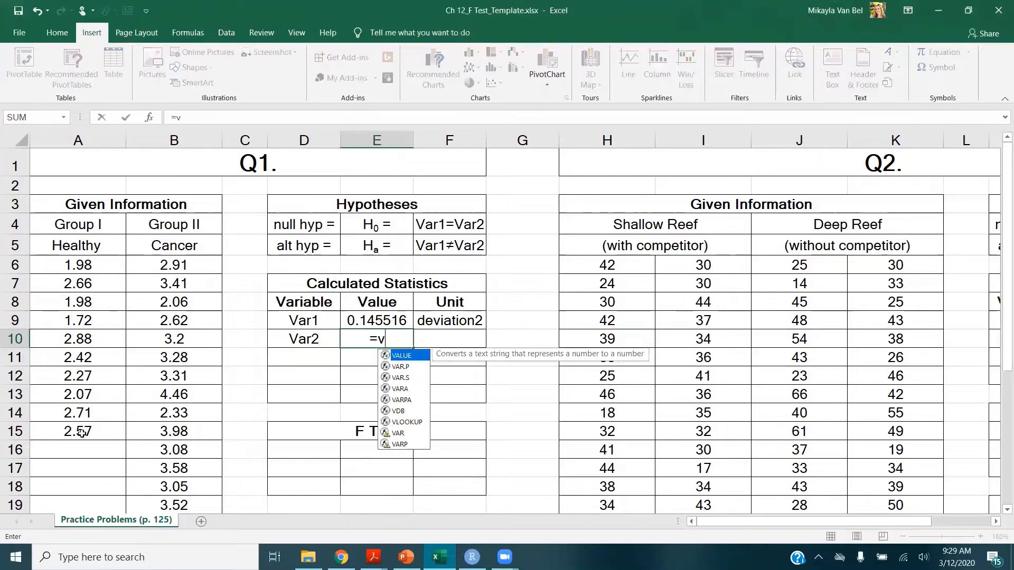
{"action": "type", "text": "ar.s"}
{"action": "key", "text": "Tab"}
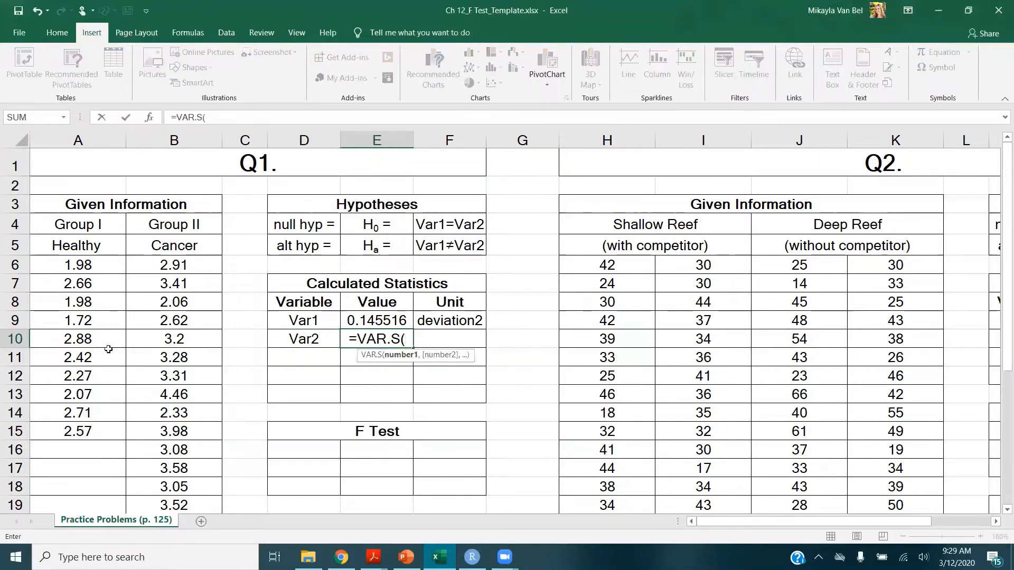
{"action": "left_click_drag", "start_coordinate": [193, 268], "coordinate": [182, 477]}
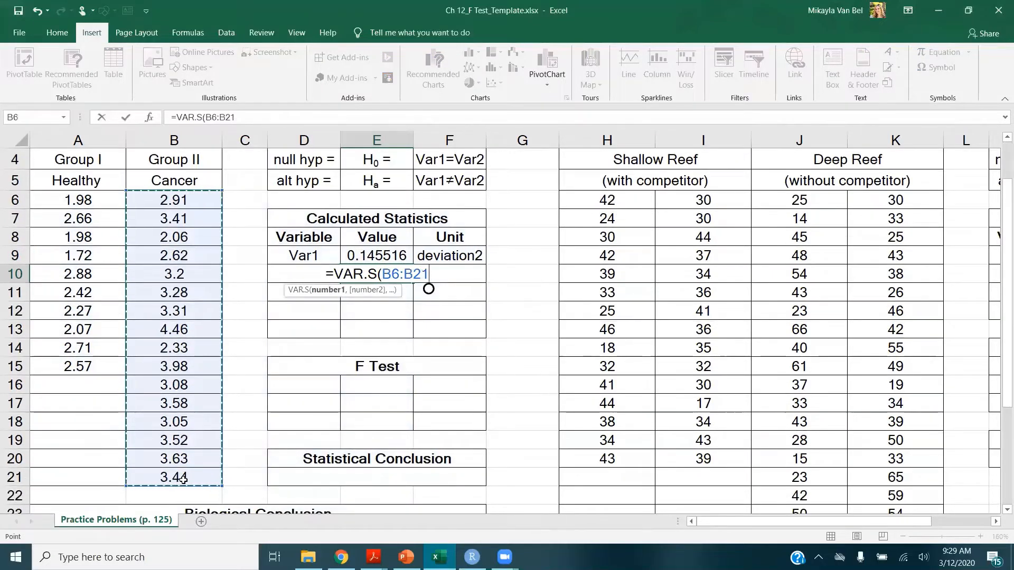
{"action": "key", "text": "Tab"}
{"action": "type", "text": "de"}
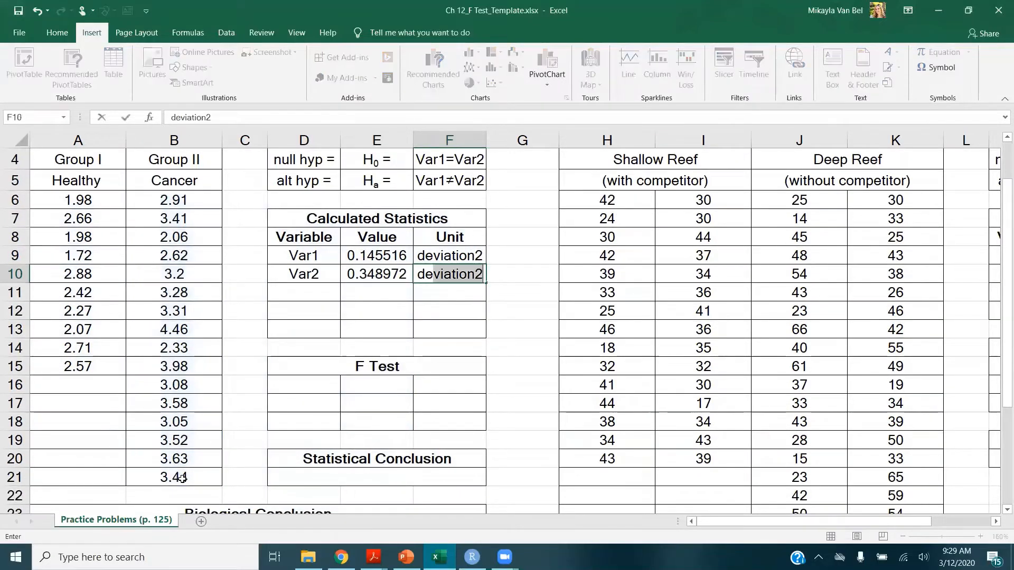
{"action": "key", "text": "Return"}
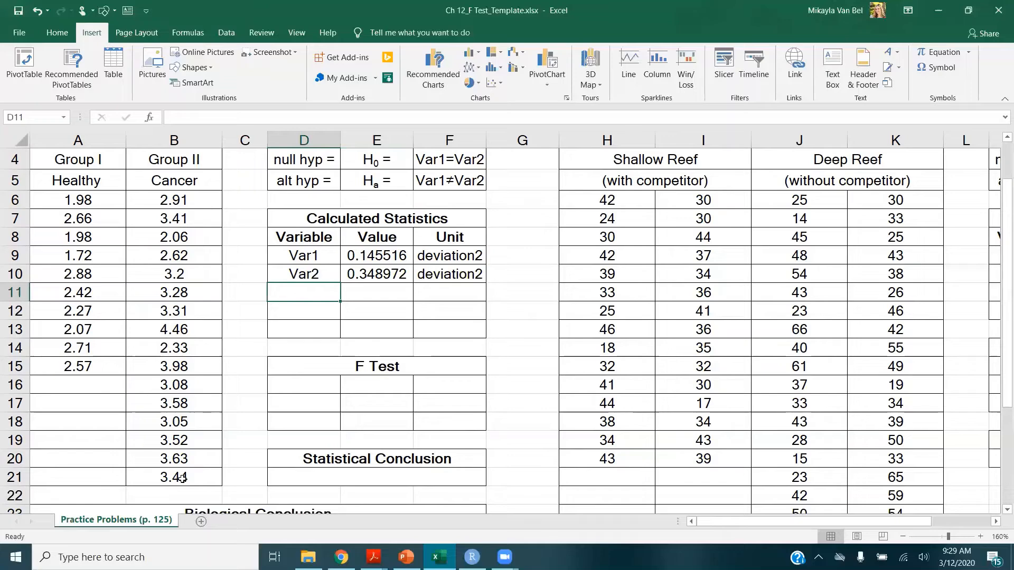
Label the first F Test row cells as "f value =" and "Fcalc ="
{"action": "left_click", "coordinate": [313, 390]}
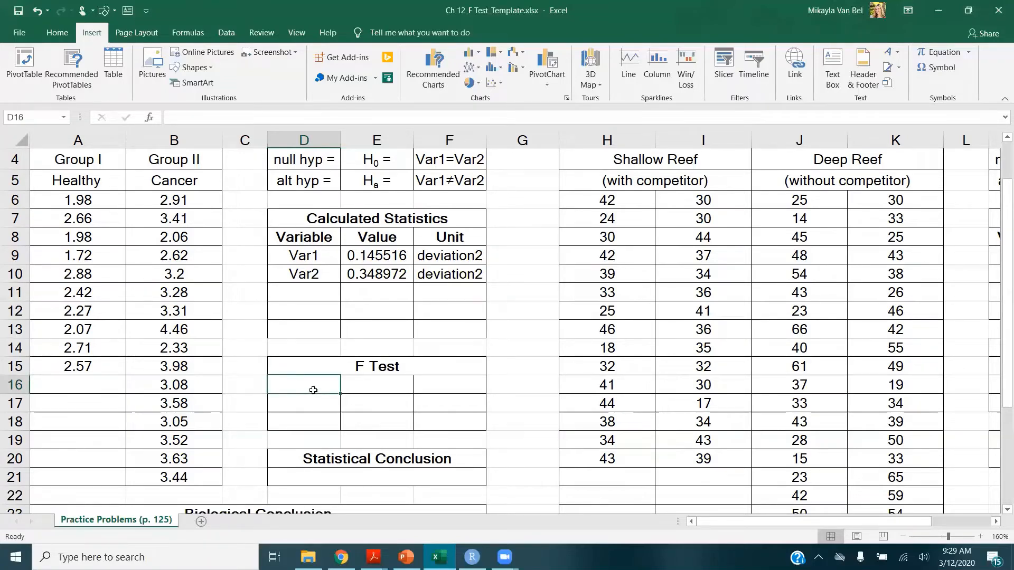
{"action": "type", "text": "f value"}
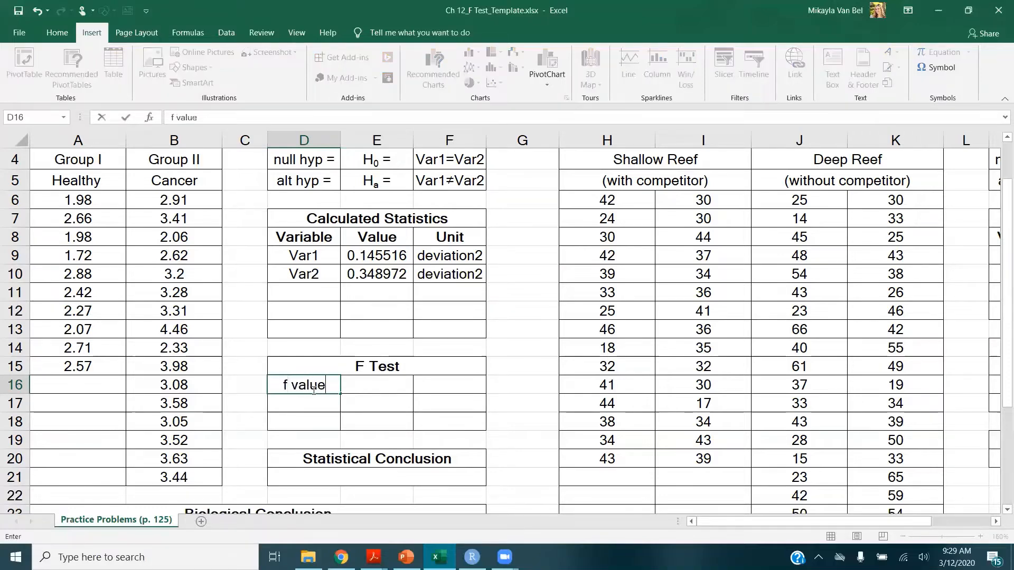
{"action": "type", "text": " ="}
{"action": "key", "text": "Tab"}
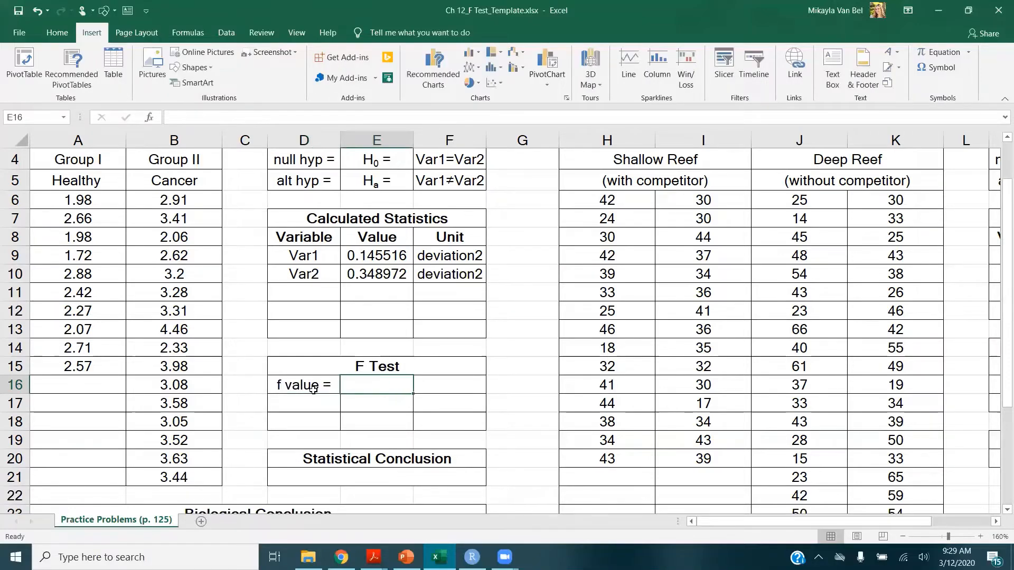
{"action": "type", "text": "Fcalc"}
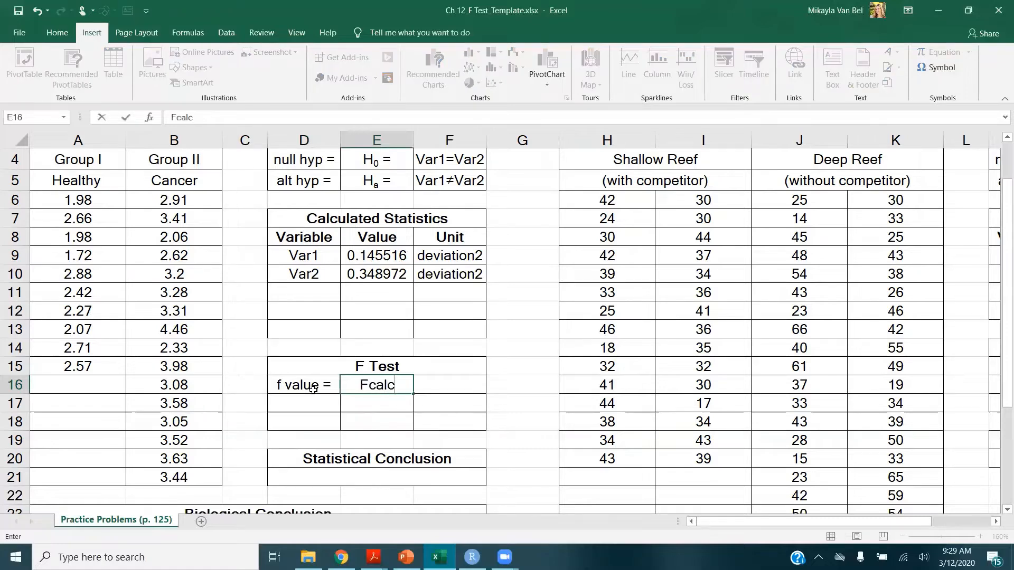
{"action": "type", "text": " ="}
{"action": "key", "text": "Tab"}
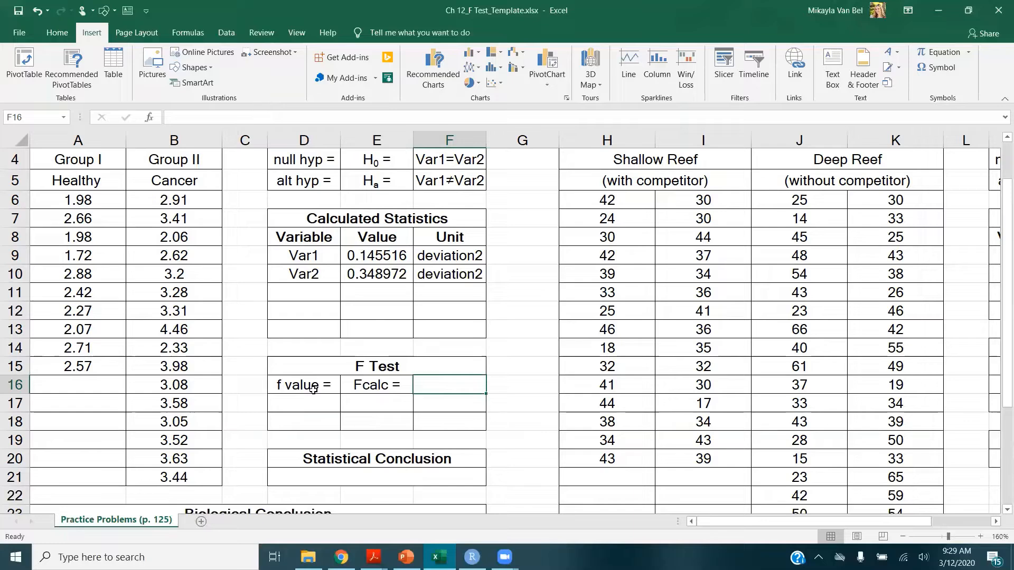
Compute Fcalc in the F Test row as =E10/E9, dividing Var2 by Var1
{"action": "type", "text": "="}
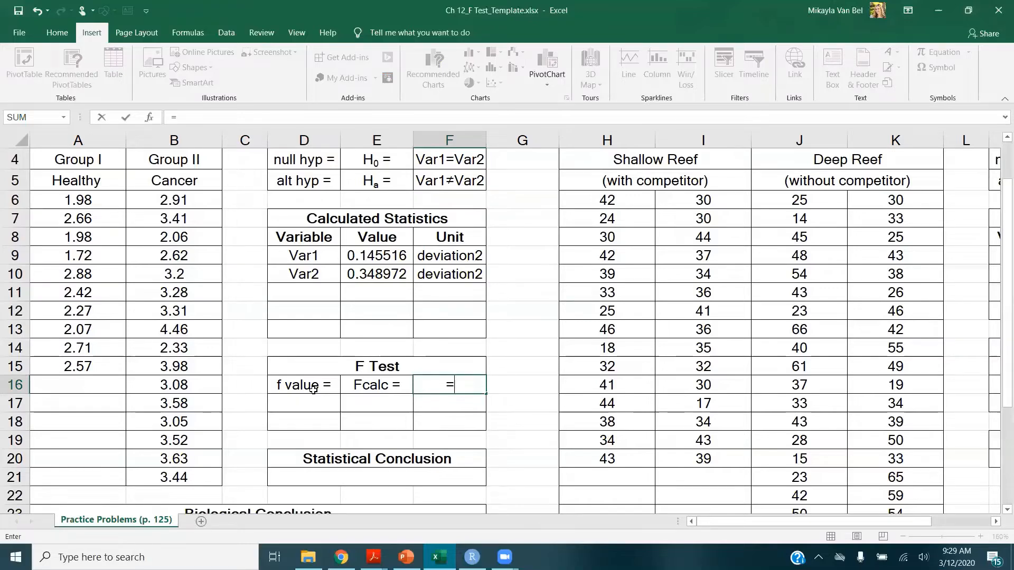
{"action": "left_click", "coordinate": [395, 273]}
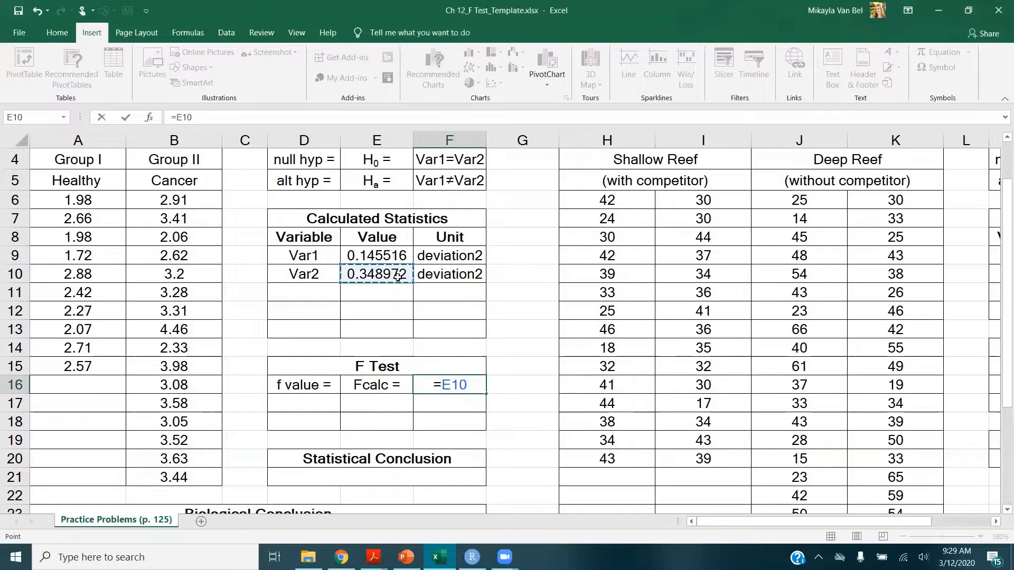
{"action": "type", "text": "/"}
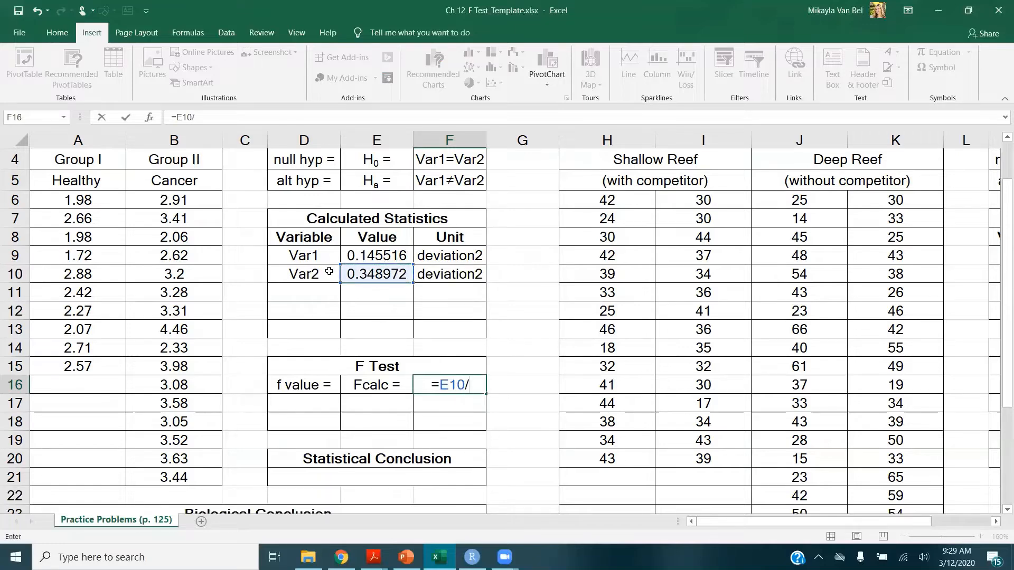
{"action": "left_click", "coordinate": [404, 255]}
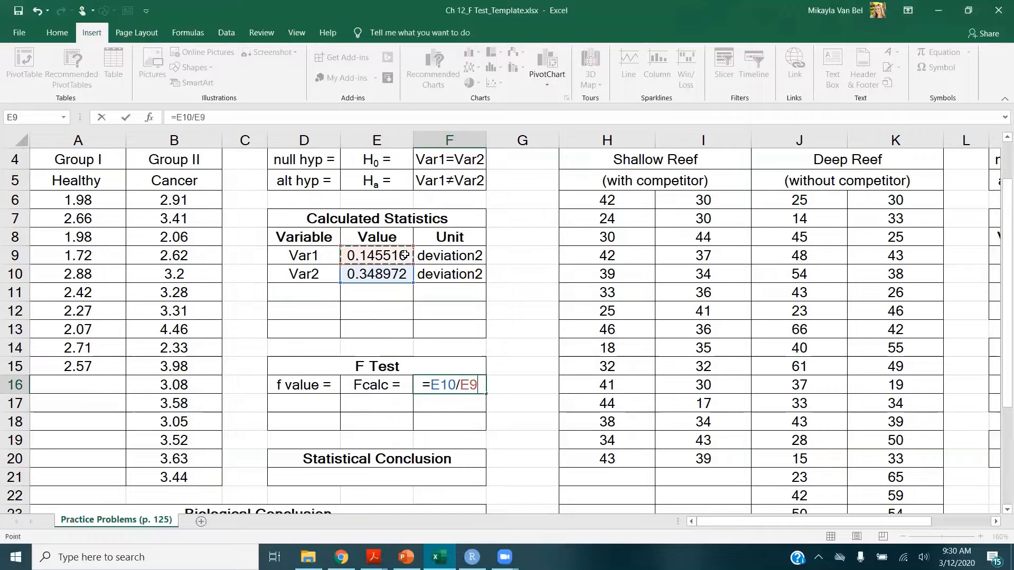
{"action": "key", "text": "Return"}
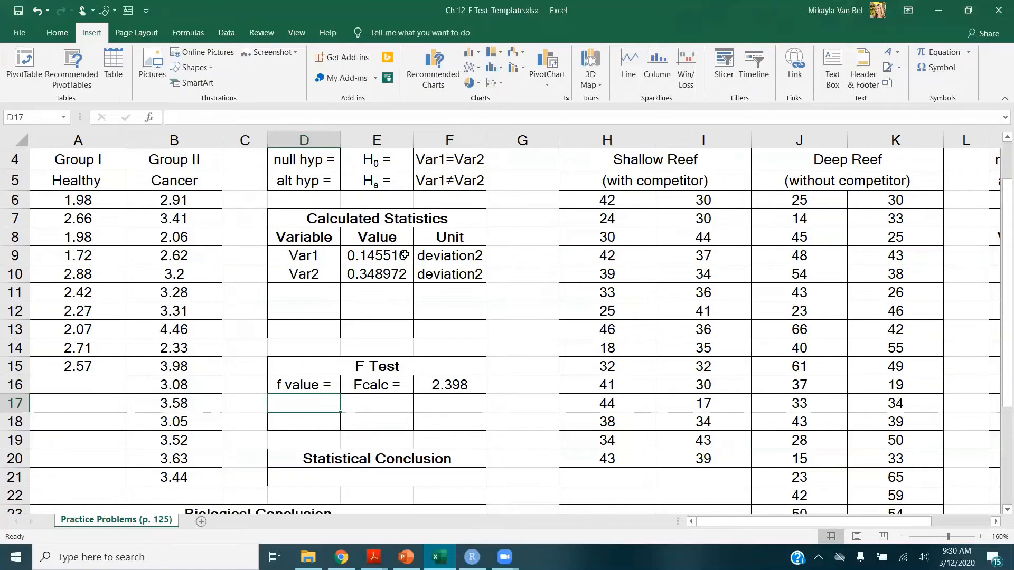
Label the second F Test row as "critical F =" and "Fcrit ="
{"action": "type", "text": "critical F ="}
{"action": "key", "text": "Tab"}
{"action": "type", "text": "Fcrit ="}
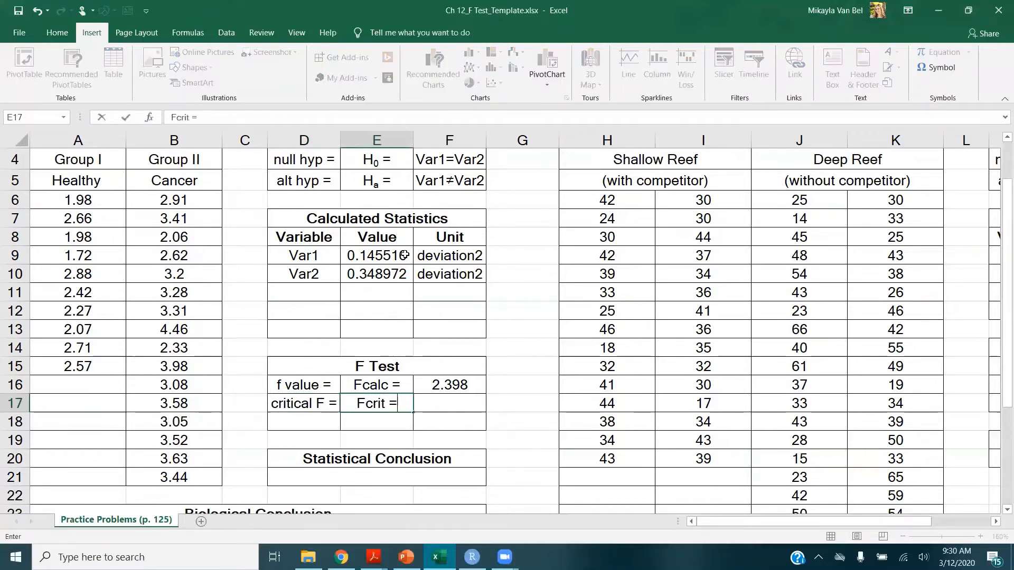
{"action": "key", "text": "Tab"}
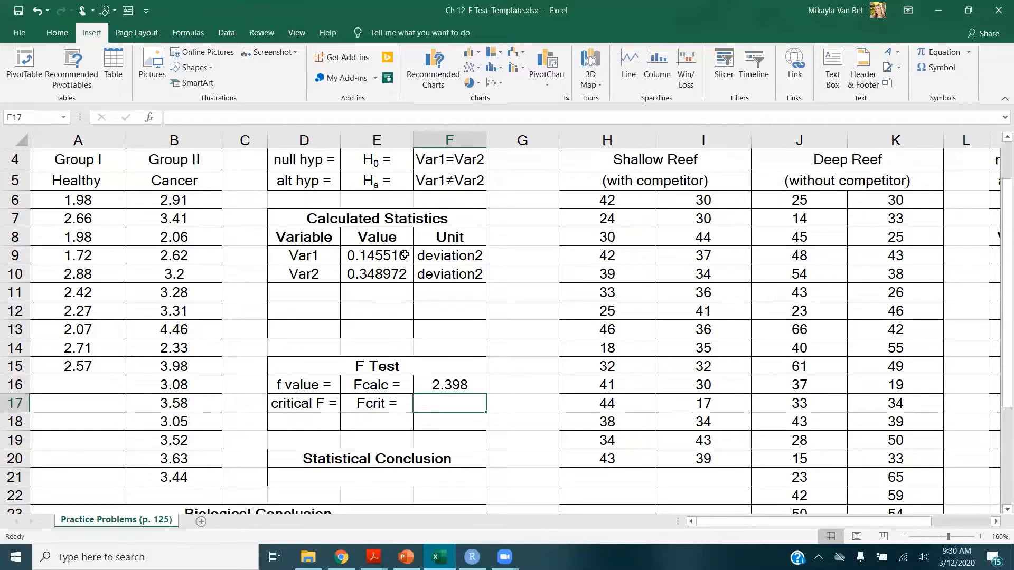
Add a df1 row under the statistics with the formula =COUNT(A6:A15)-1
{"action": "left_click", "coordinate": [332, 291]}
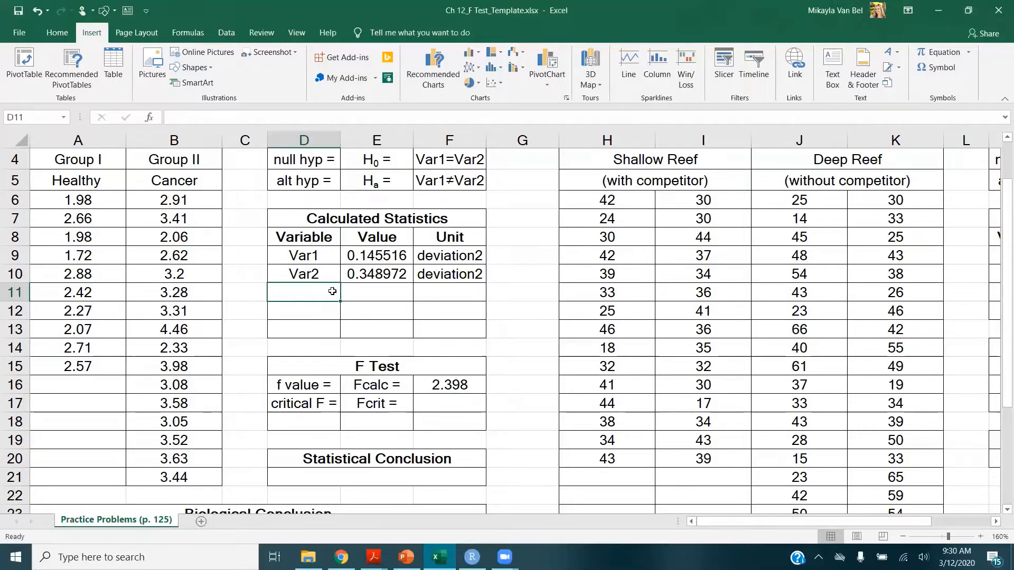
{"action": "type", "text": "df1"}
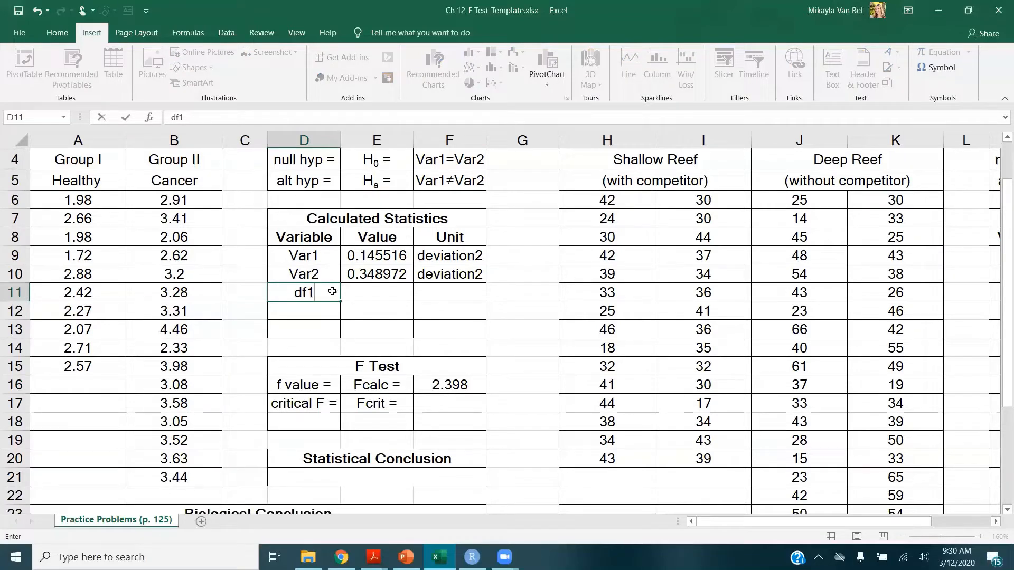
{"action": "key", "text": "Tab"}
{"action": "type", "text": "="}
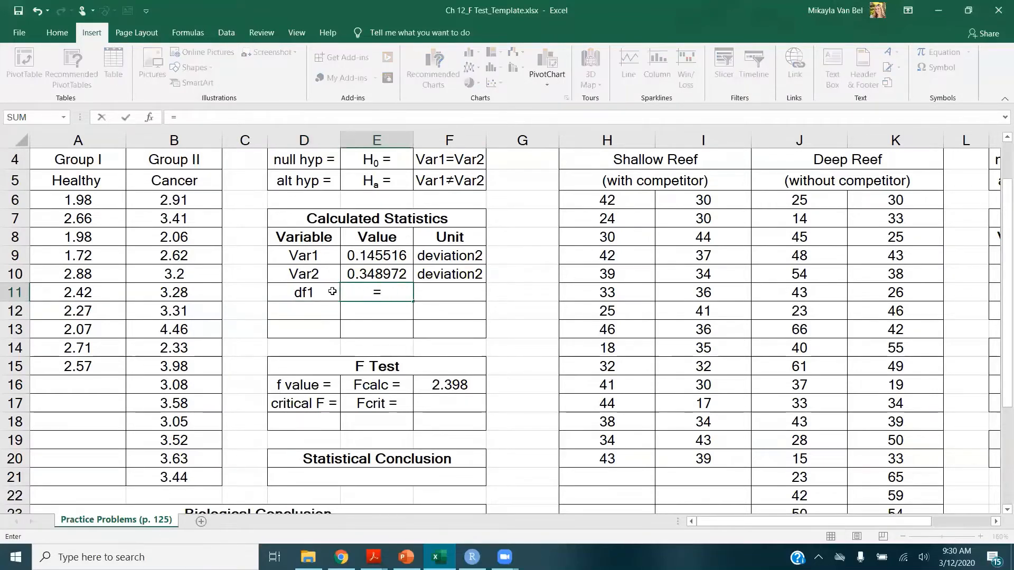
{"action": "type", "text": "count"}
{"action": "key", "text": "Tab"}
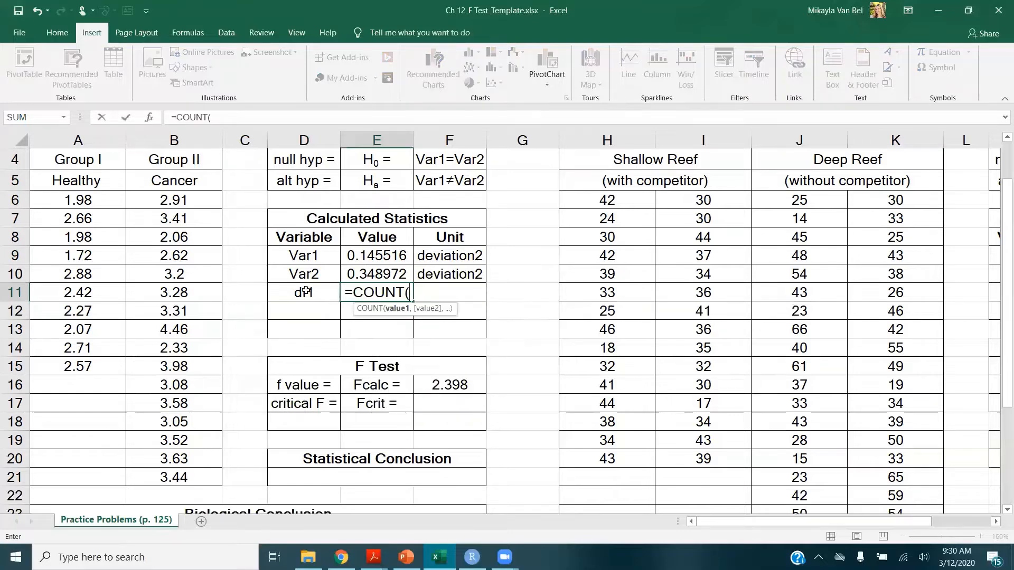
{"action": "left_click_drag", "start_coordinate": [105, 199], "coordinate": [92, 364]}
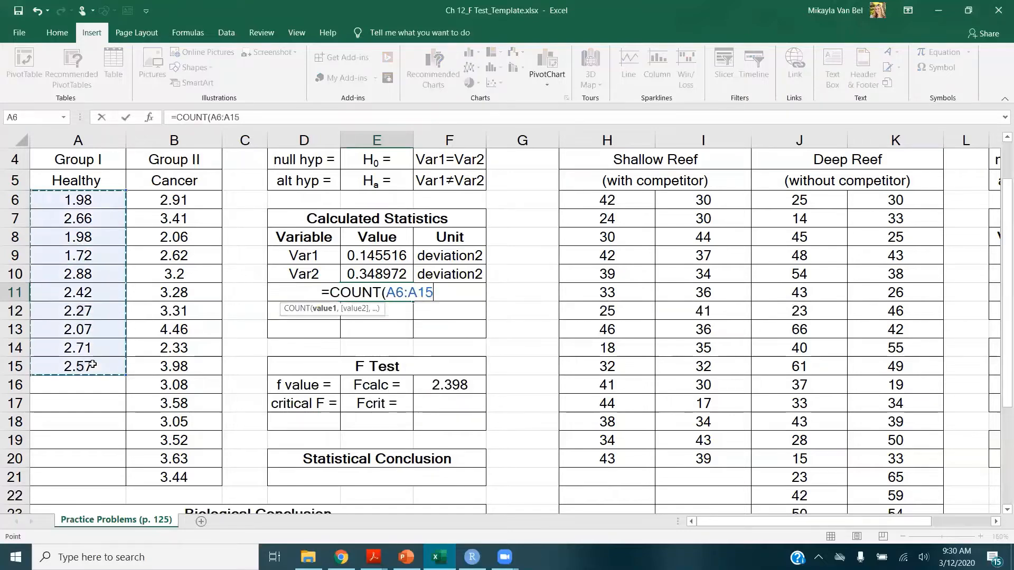
{"action": "type", "text": ")"}
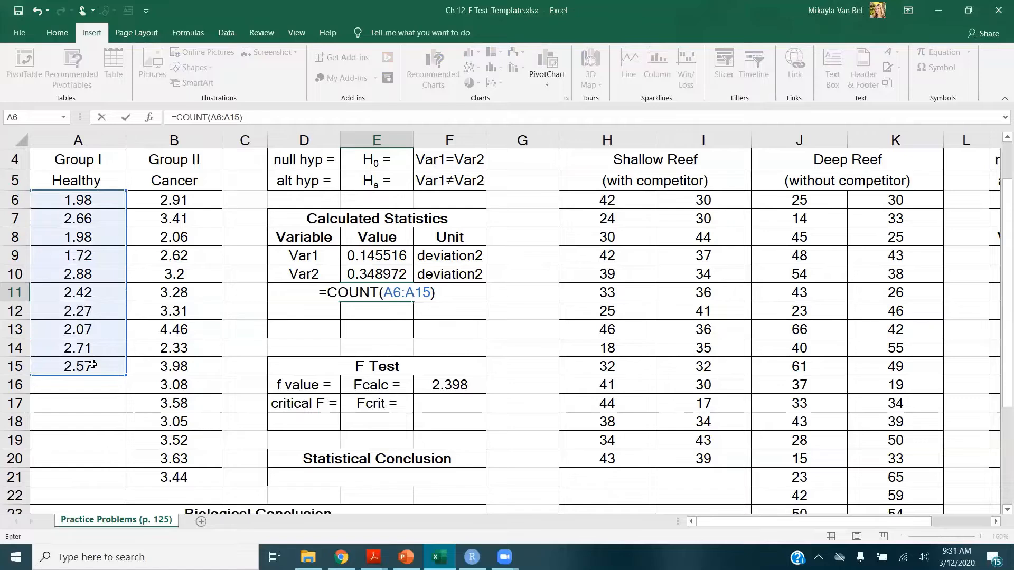
{"action": "type", "text": "-1"}
{"action": "key", "text": "Return"}
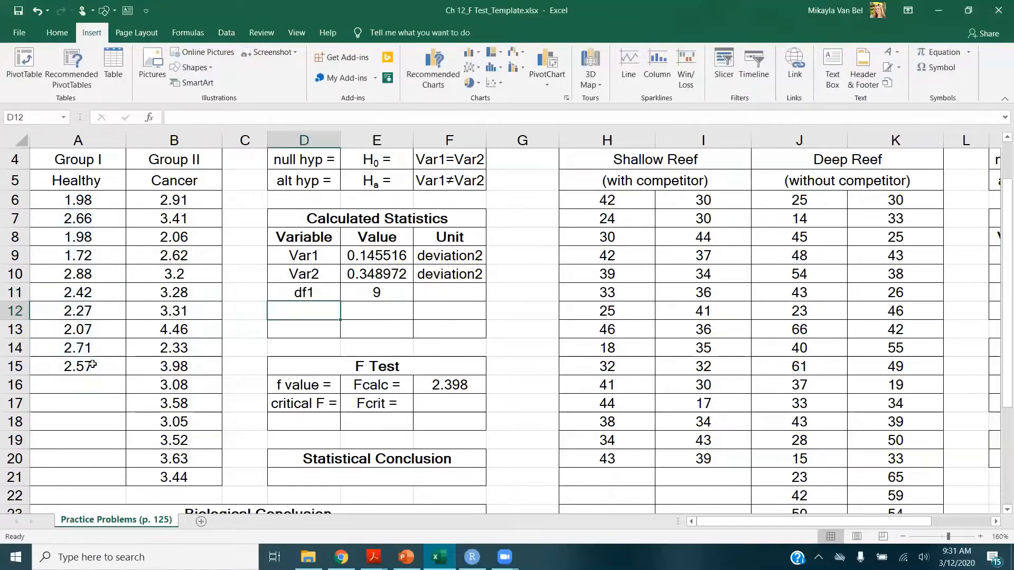
Add a df2 row below it with the formula =COUNT(B6:B21)-1
{"action": "type", "text": "df2"}
{"action": "key", "text": "Tab"}
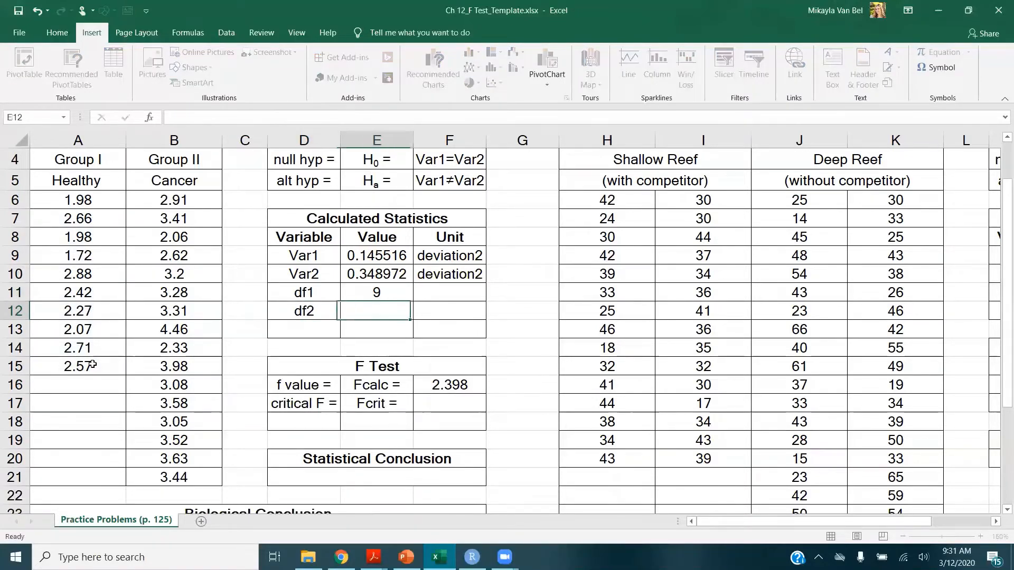
{"action": "type", "text": "=count"}
{"action": "key", "text": "Tab"}
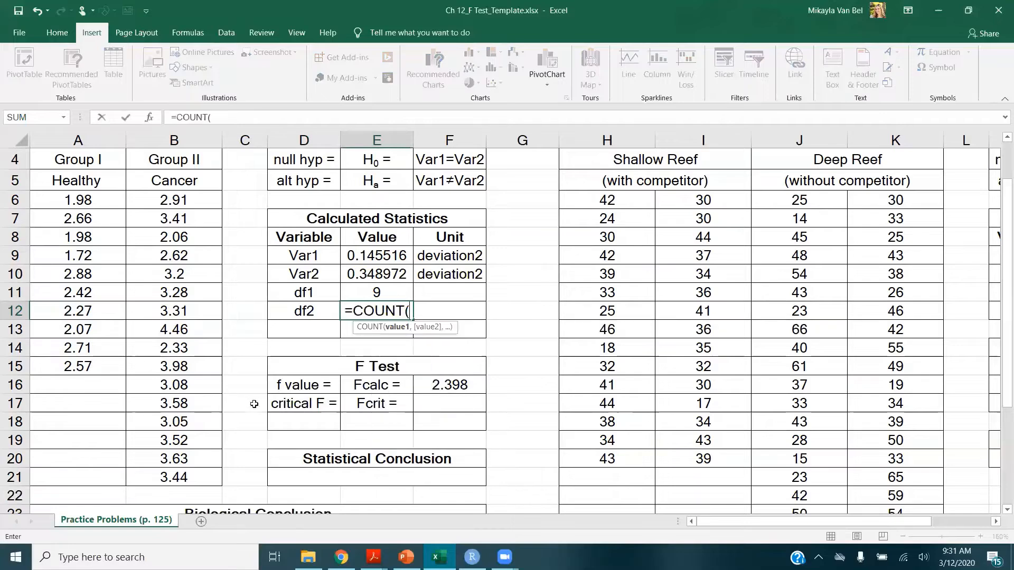
{"action": "left_click_drag", "start_coordinate": [206, 203], "coordinate": [178, 478]}
{"action": "type", "text": ")-1"}
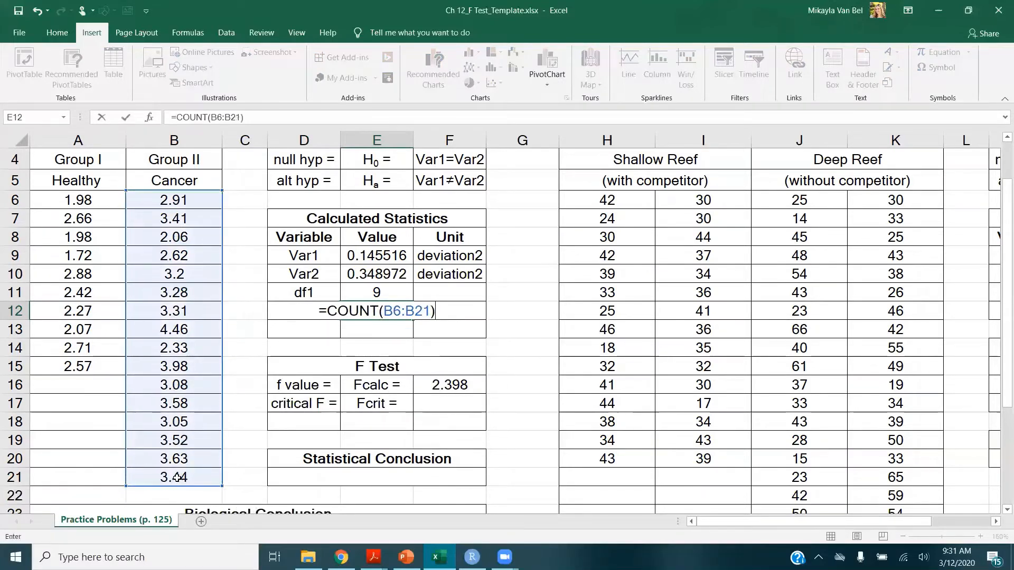
{"action": "key", "text": "Return"}
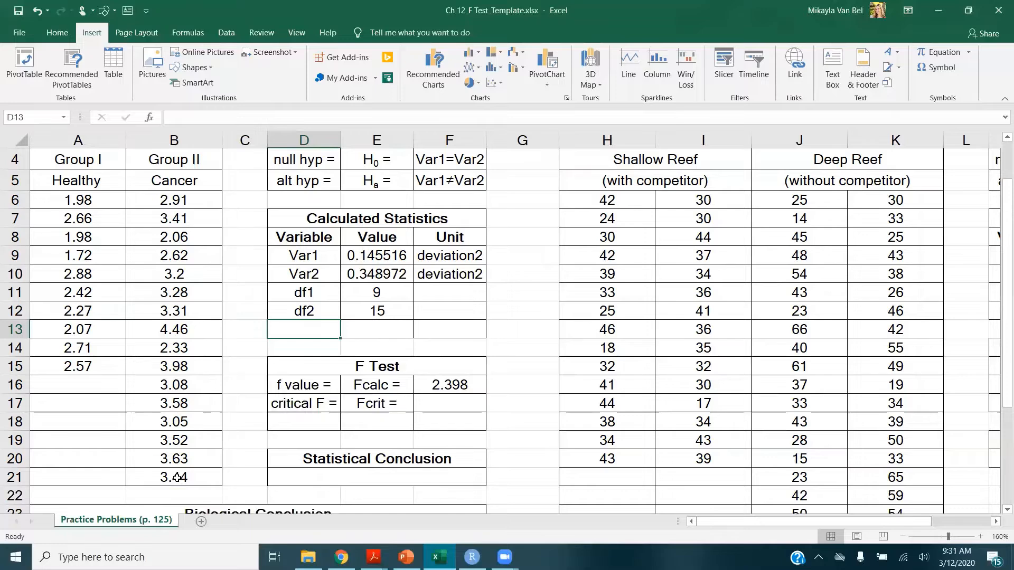
Compute Fcrit as =F.INV.RT(0.05/2,E12,E11) using the df2 and df1 cells
{"action": "left_click", "coordinate": [460, 410]}
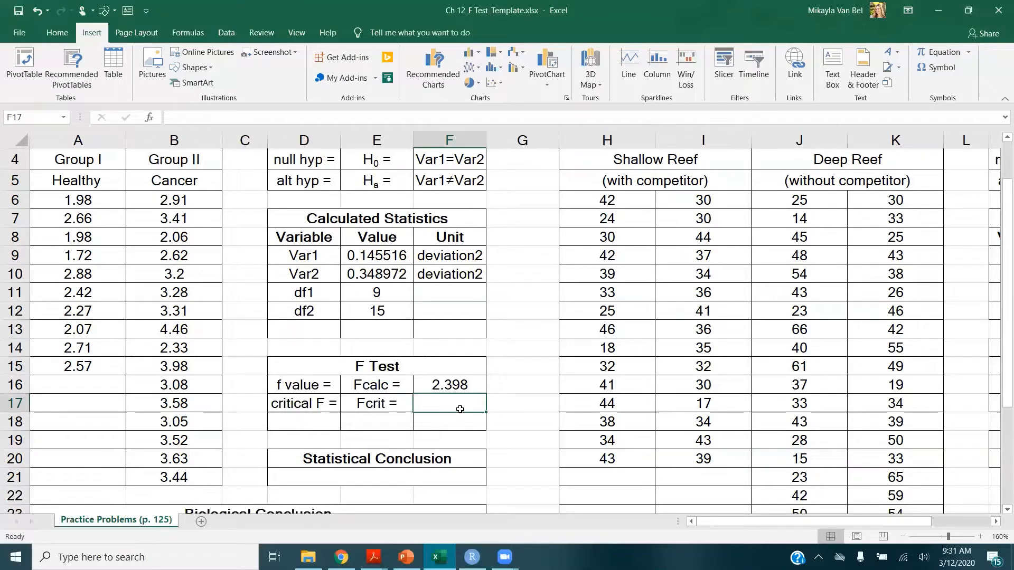
{"action": "type", "text": "=f.in"}
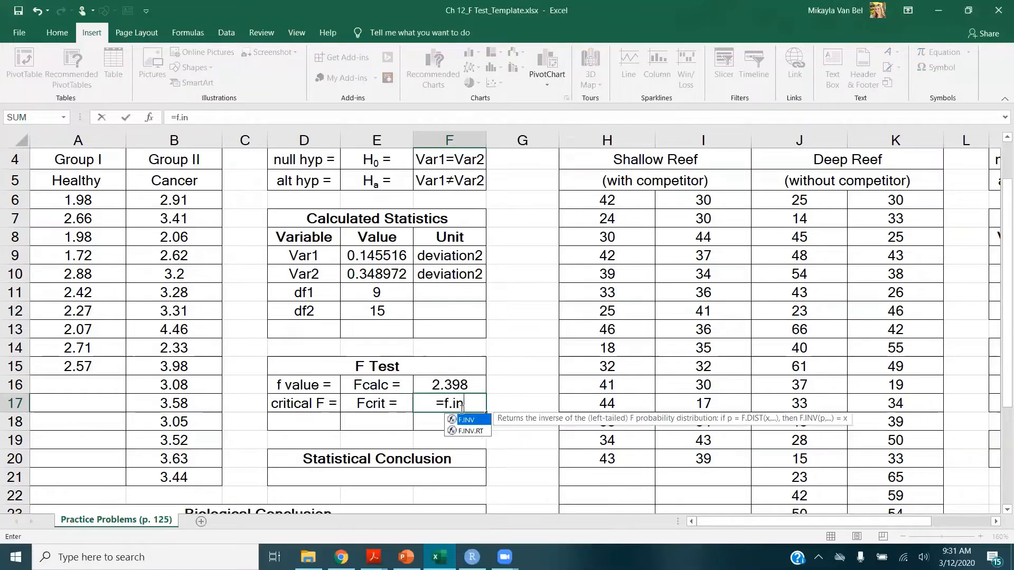
{"action": "type", "text": "v.rt"}
{"action": "key", "text": "Tab"}
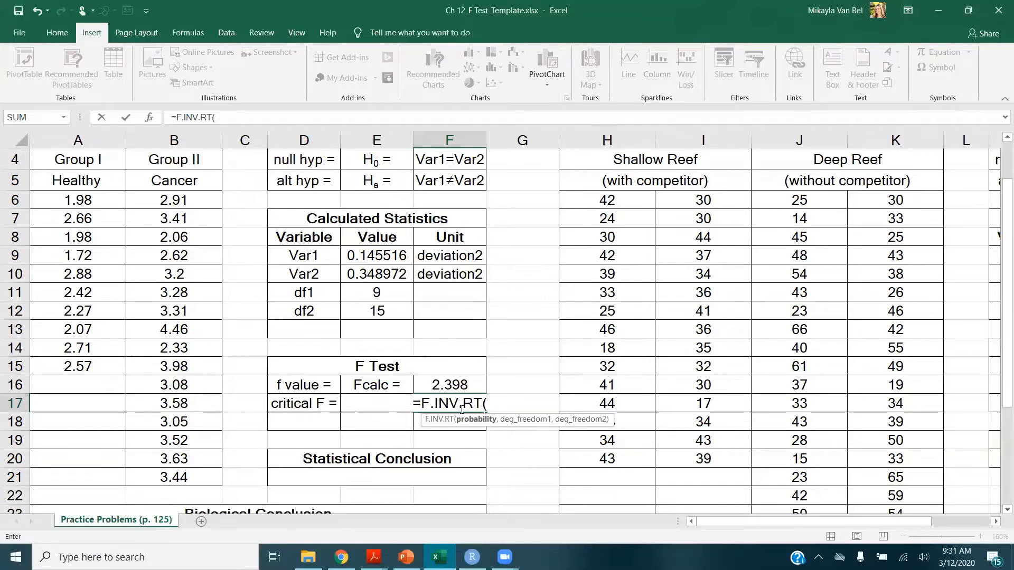
{"action": "type", "text": "0.0"}
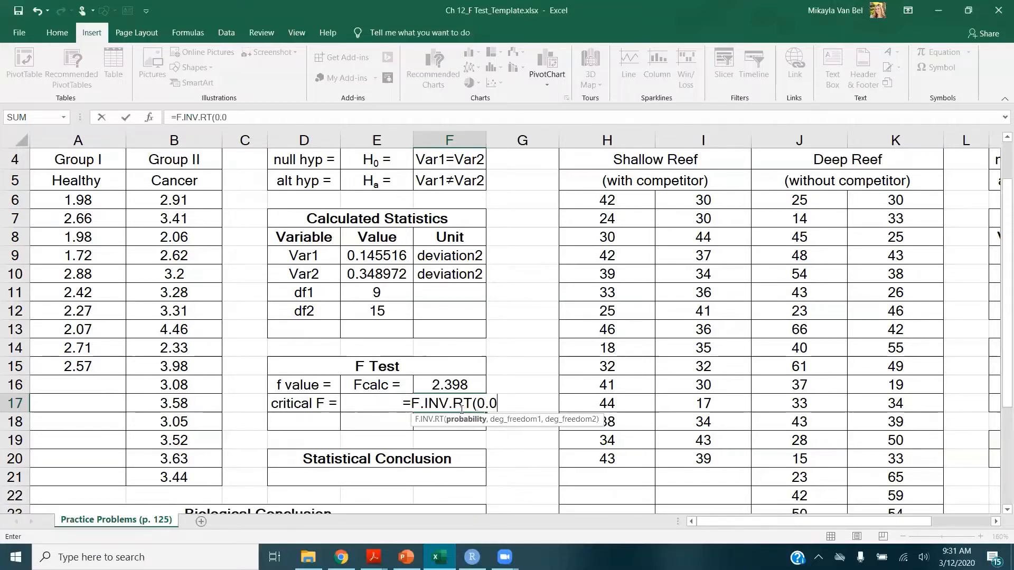
{"action": "type", "text": "5/2"}
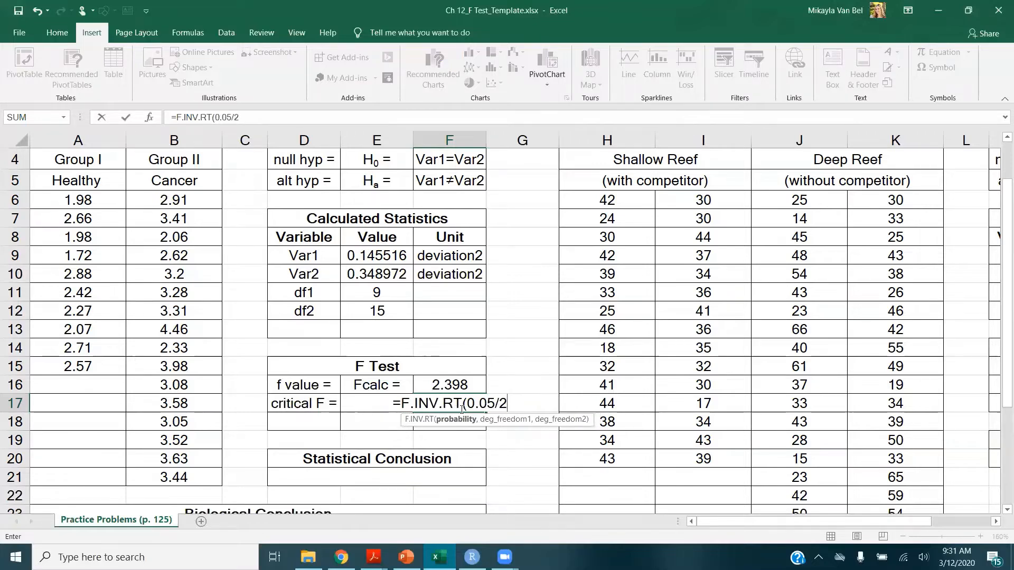
{"action": "type", "text": ","}
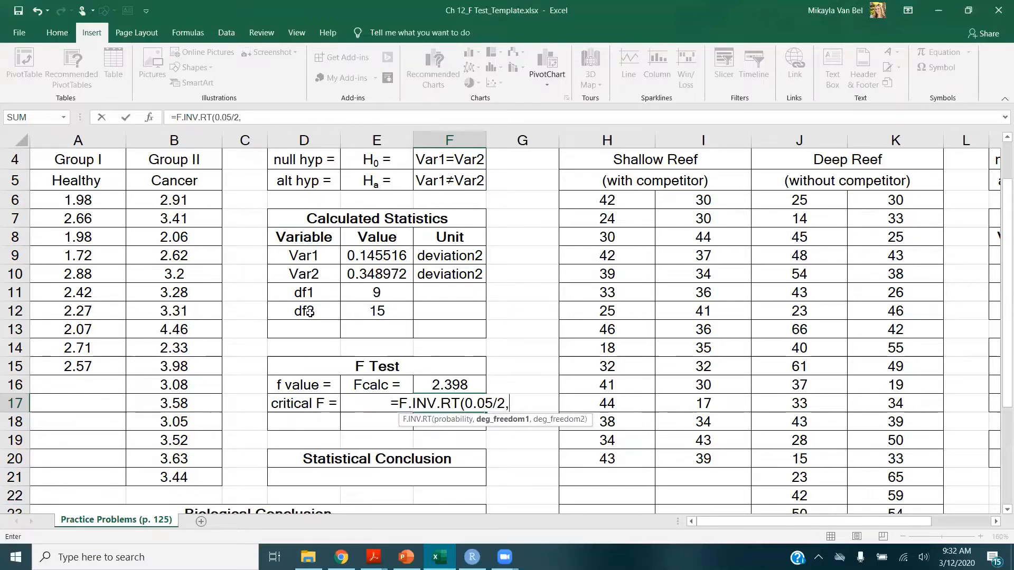
{"action": "left_click", "coordinate": [381, 313]}
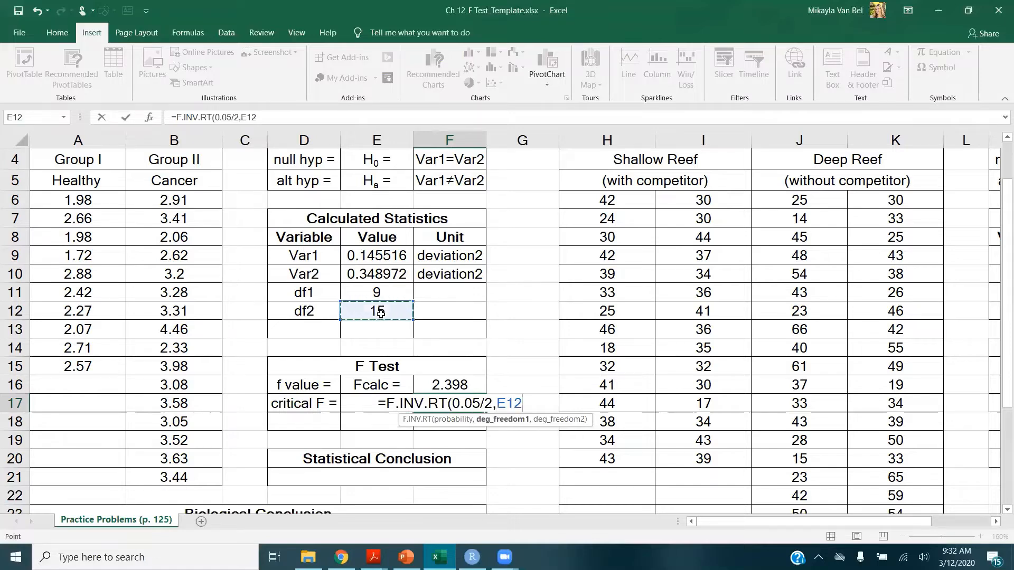
{"action": "type", "text": ","}
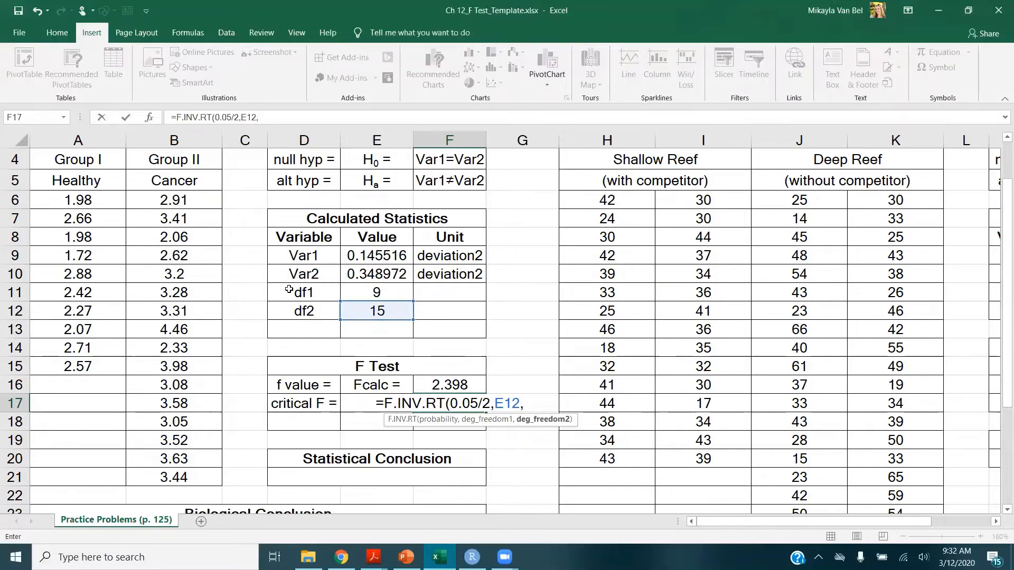
{"action": "left_click", "coordinate": [365, 293]}
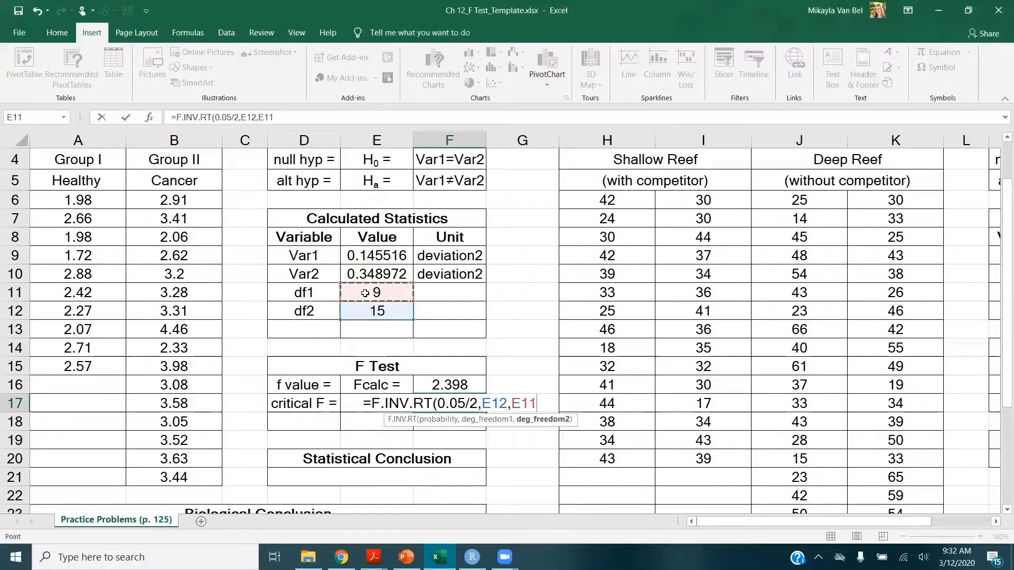
{"action": "key", "text": "Return"}
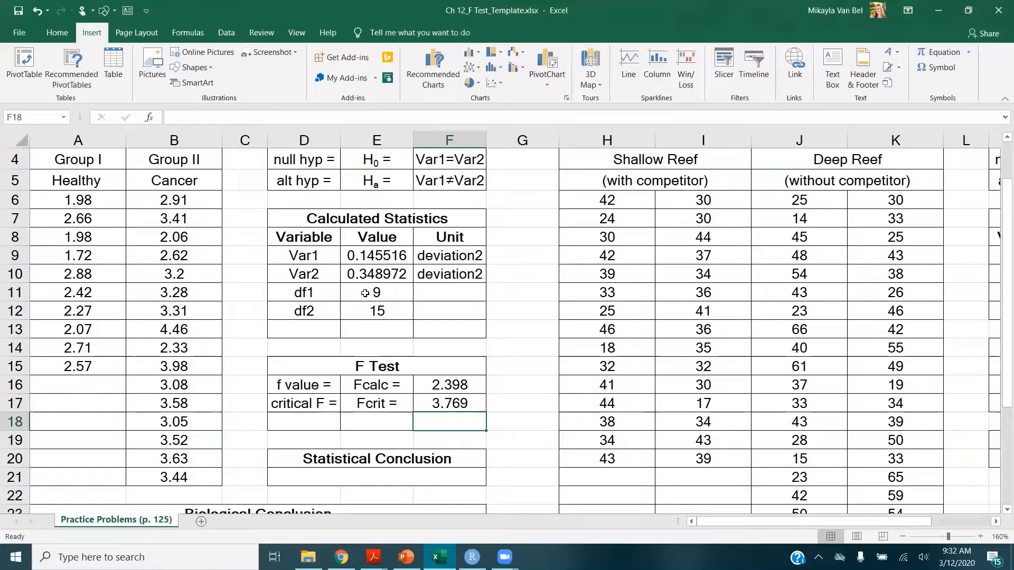
Label the third F Test row as "p value =" and "p ="
{"action": "key", "text": "Left"}
{"action": "key", "text": "Left"}
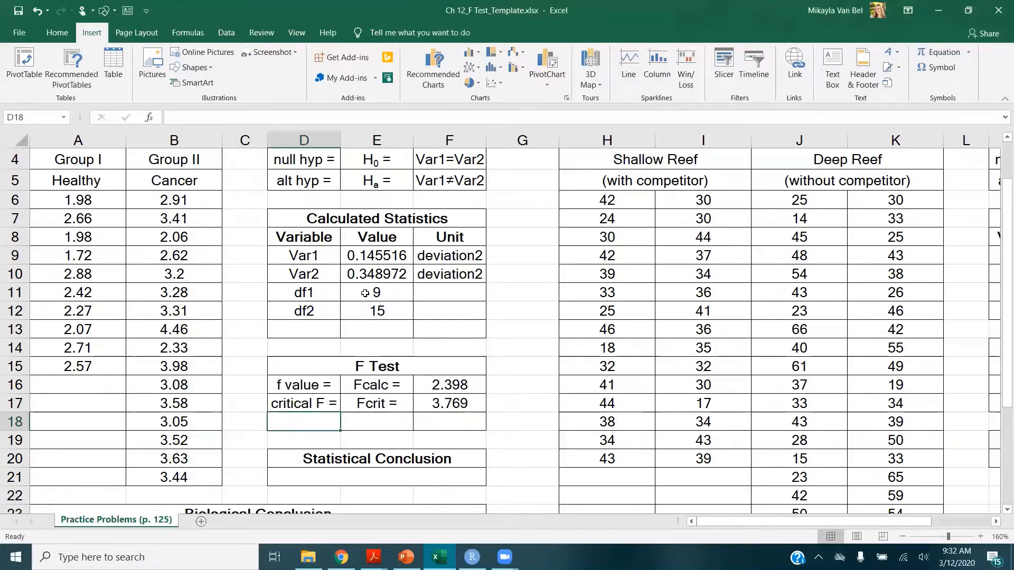
{"action": "type", "text": "p value ="}
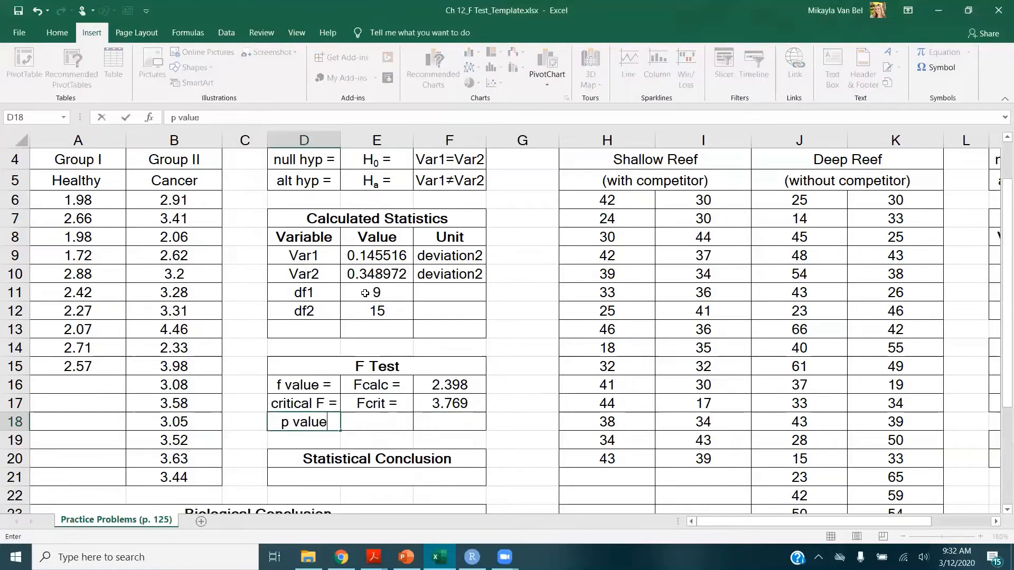
{"action": "key", "text": "Right"}
{"action": "type", "text": "p ="}
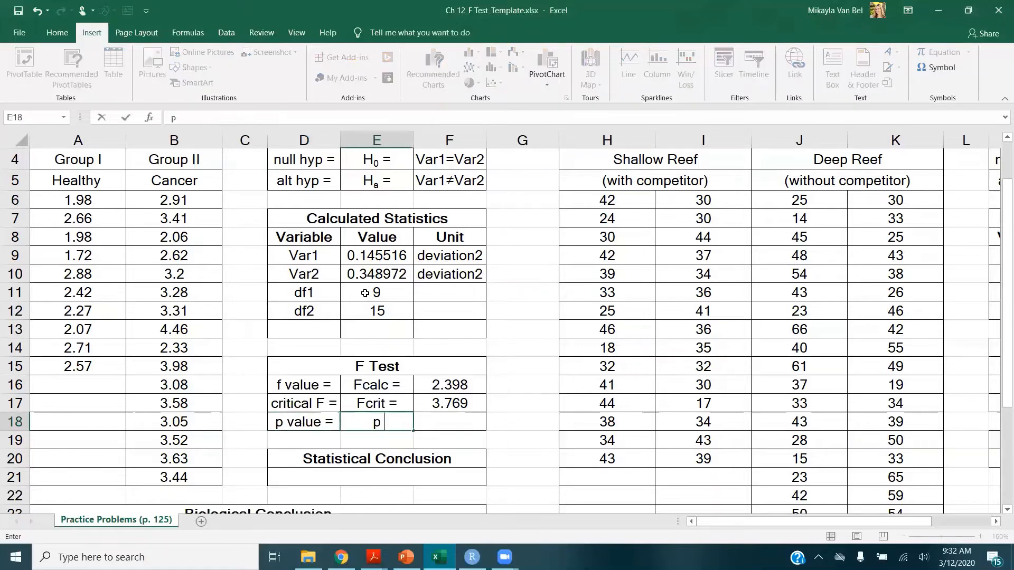
Compute the p value next to "p =" as =F.DIST.RT(F16,E12,E11)*2 using Fcalc, df2 and df1
{"action": "key", "text": "Right"}
{"action": "type", "text": "="}
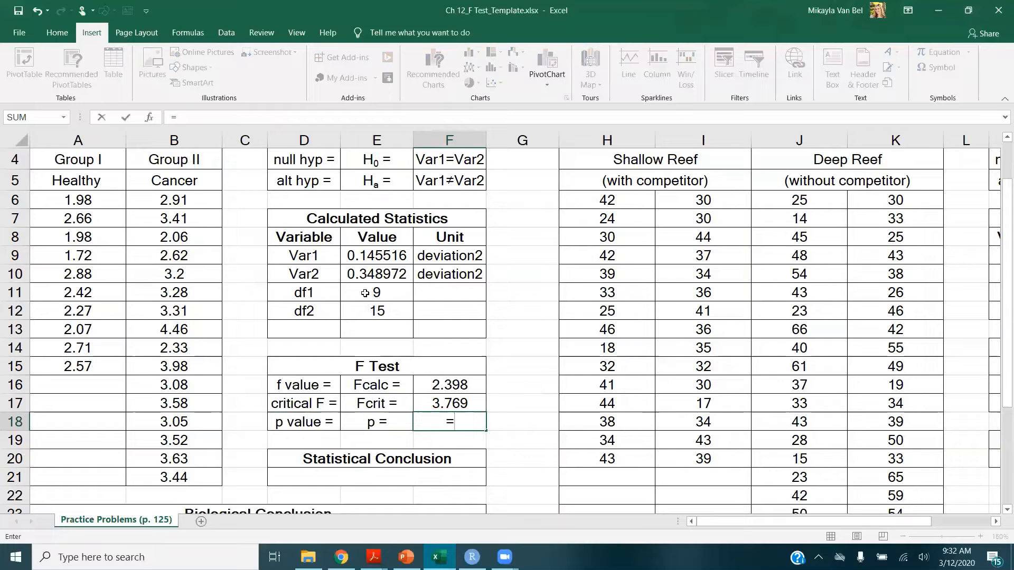
{"action": "type", "text": "f.dist.rt"}
{"action": "key", "text": "Tab"}
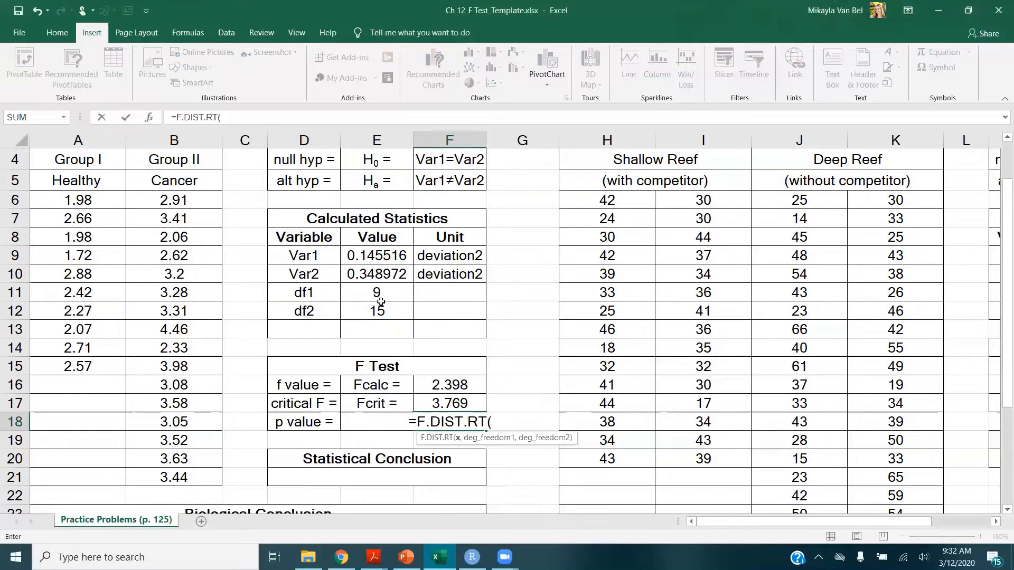
{"action": "left_click", "coordinate": [459, 387]}
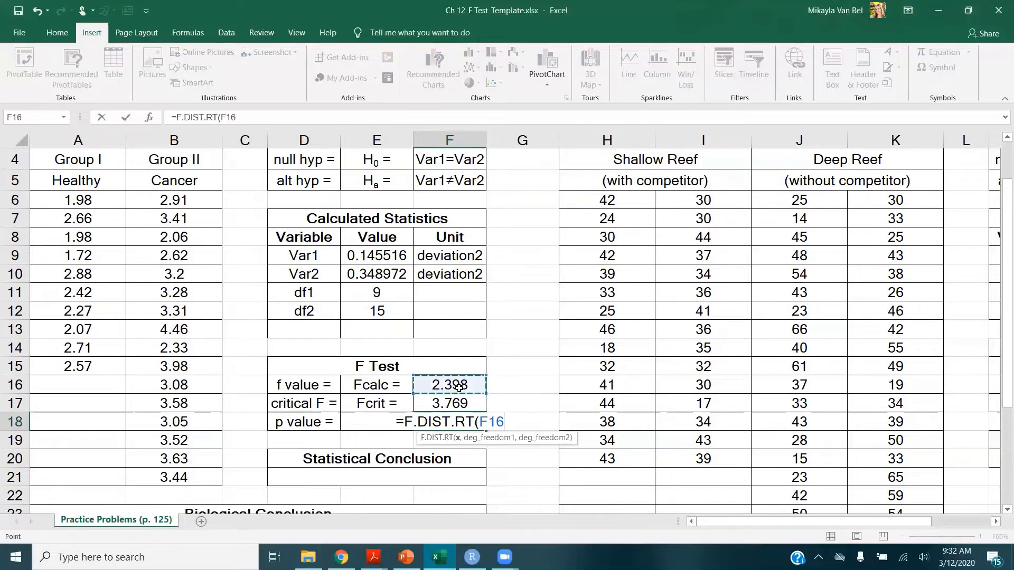
{"action": "type", "text": ","}
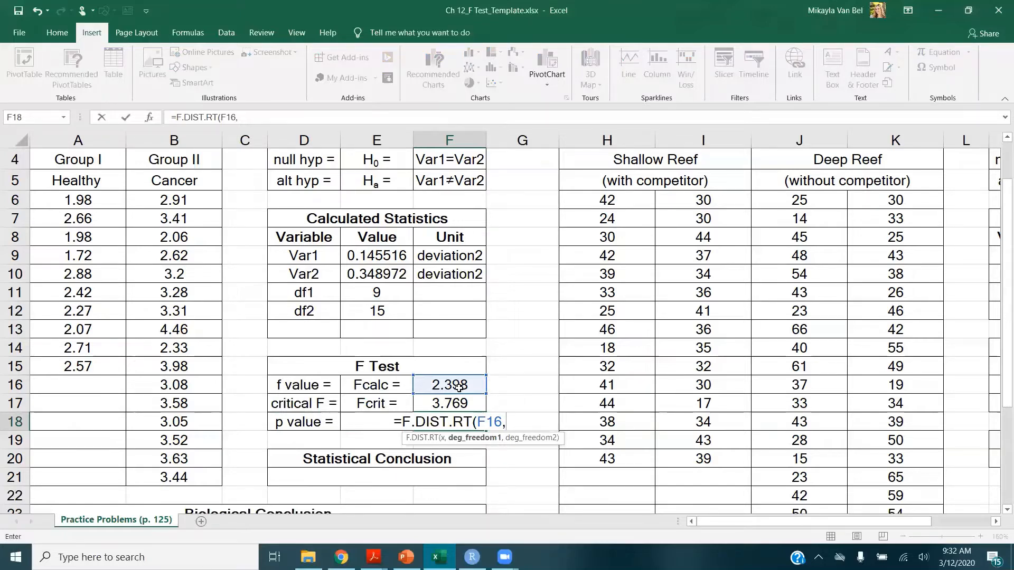
{"action": "left_click", "coordinate": [397, 313]}
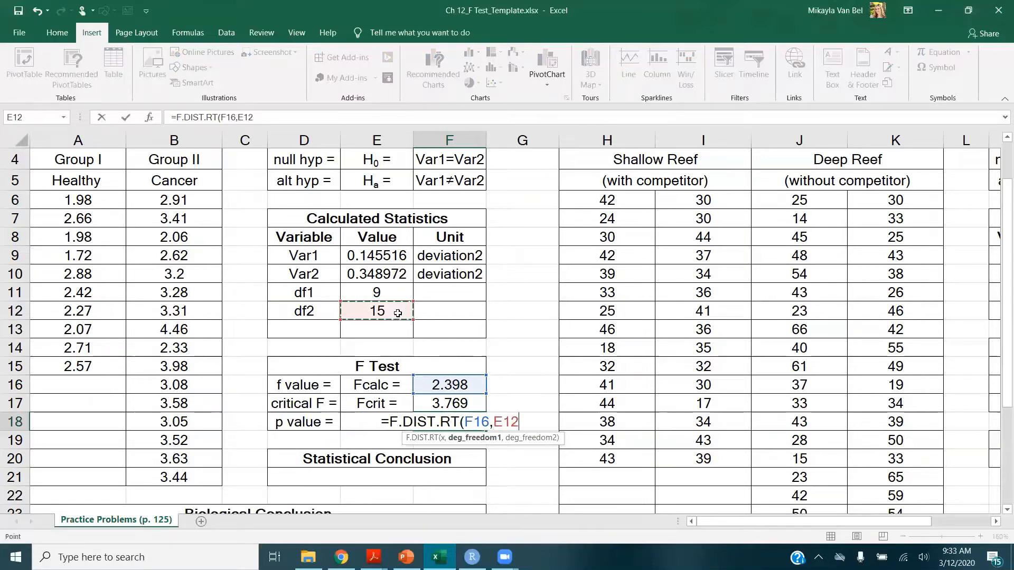
{"action": "type", "text": ","}
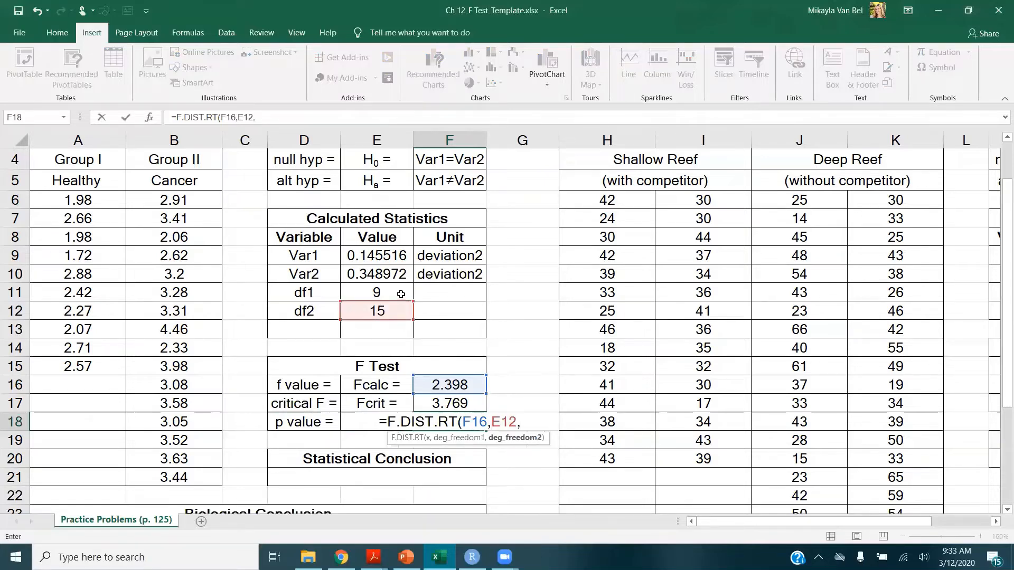
{"action": "left_click", "coordinate": [401, 294]}
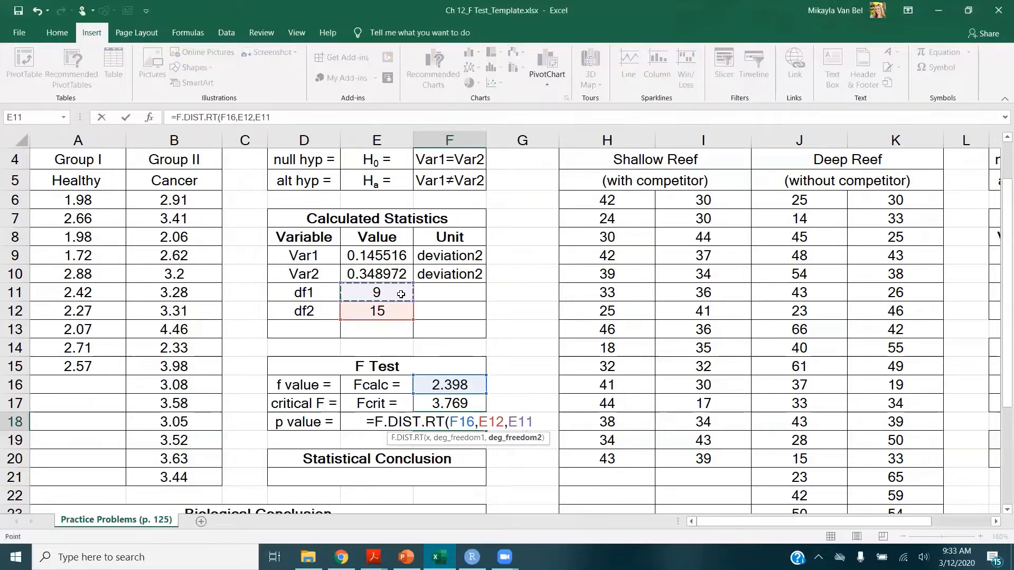
{"action": "type", "text": ")"}
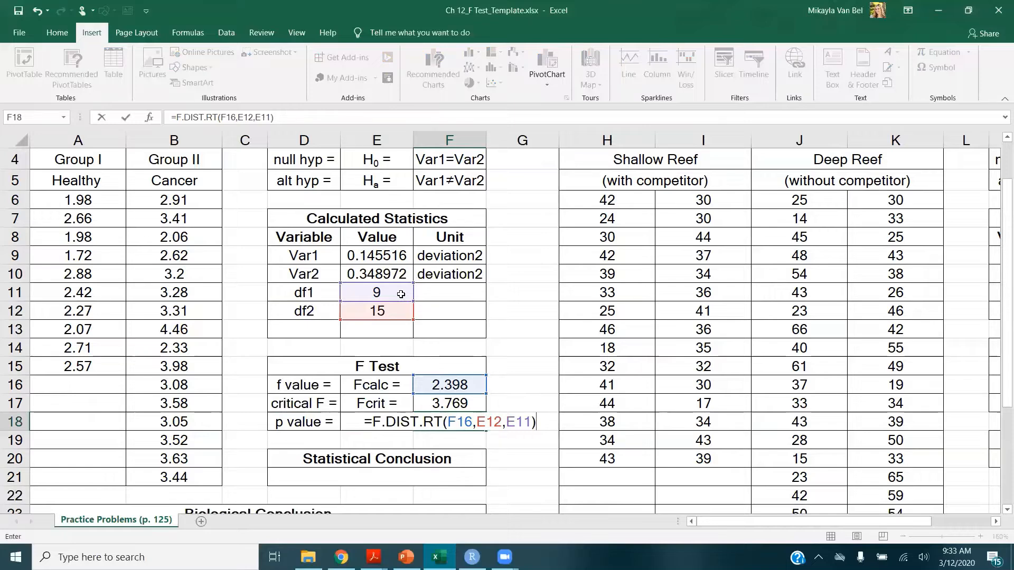
{"action": "type", "text": "*2"}
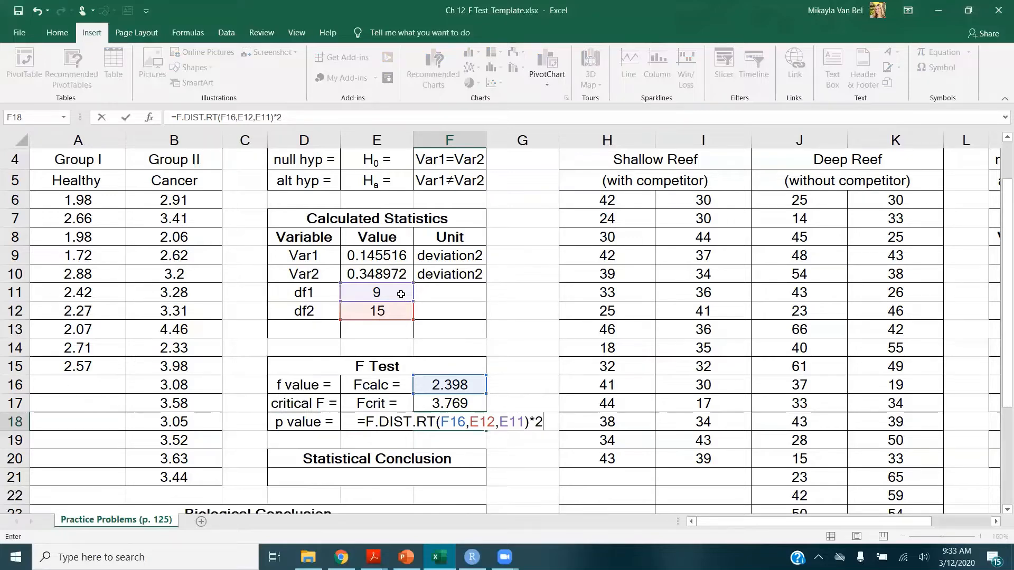
{"action": "key", "text": "Return"}
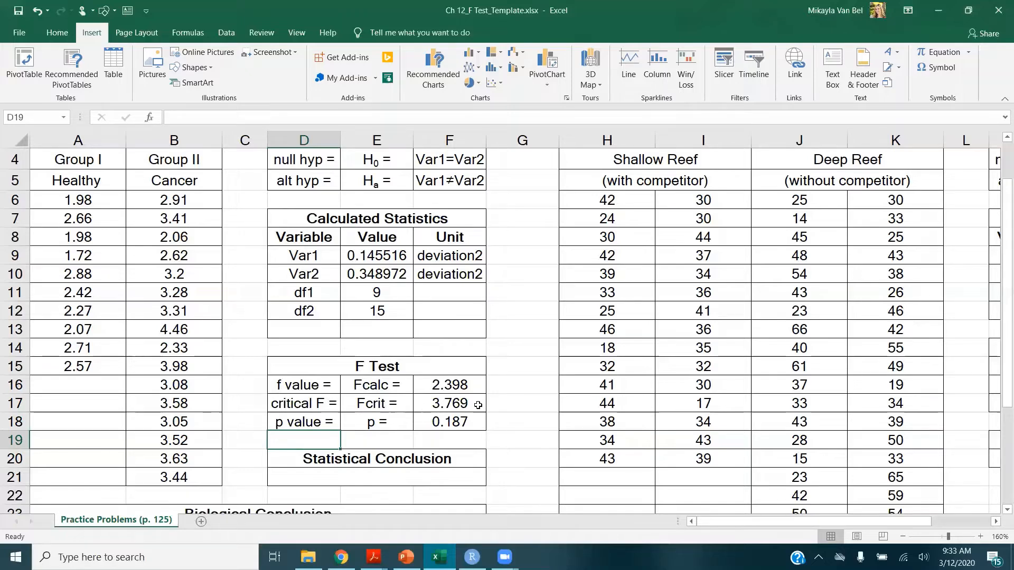
Enter "Accept null hypothesis." under Statistical Conclusion
{"action": "left_click", "coordinate": [482, 421]}
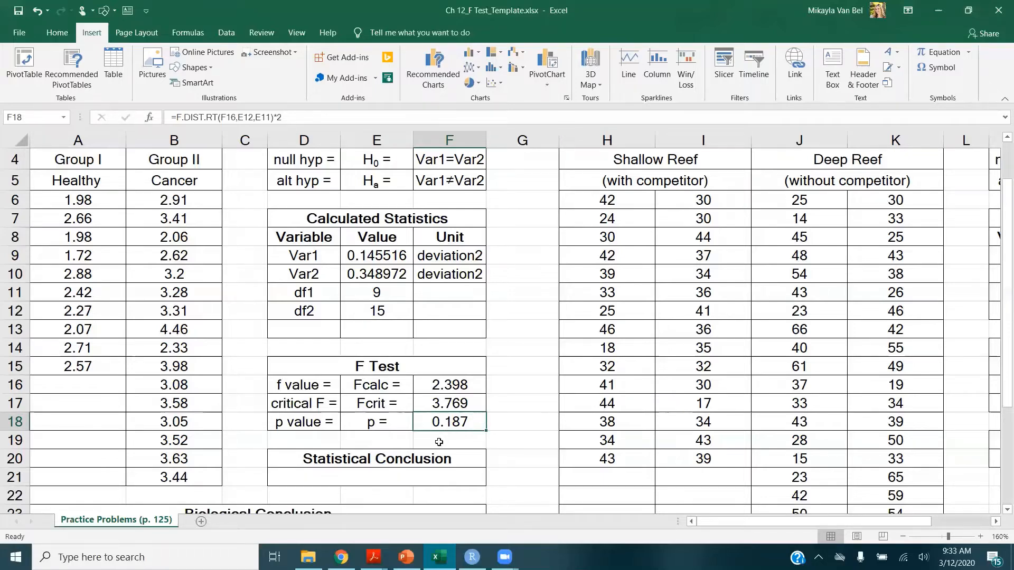
{"action": "left_click", "coordinate": [422, 471]}
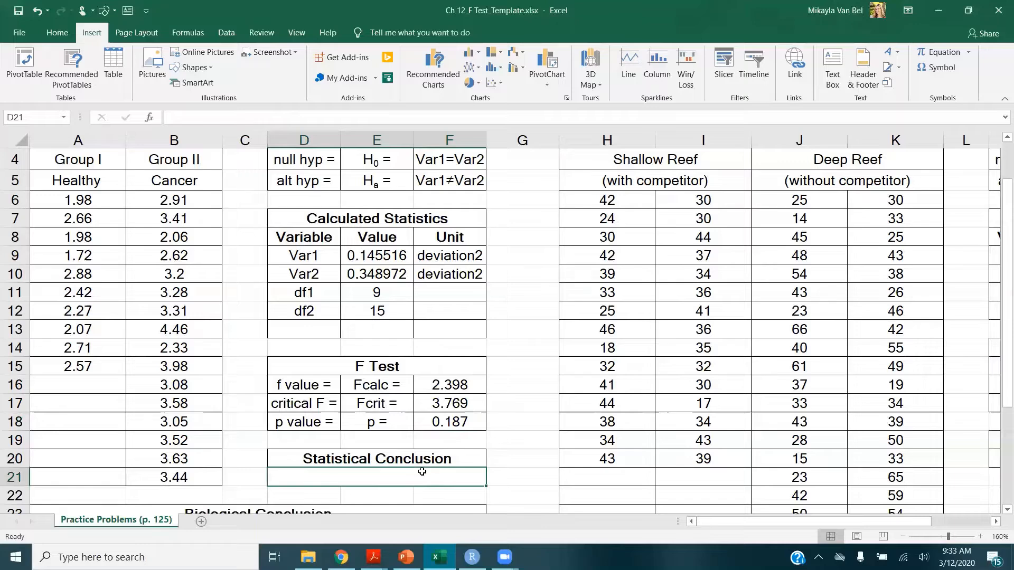
{"action": "type", "text": "Acce"}
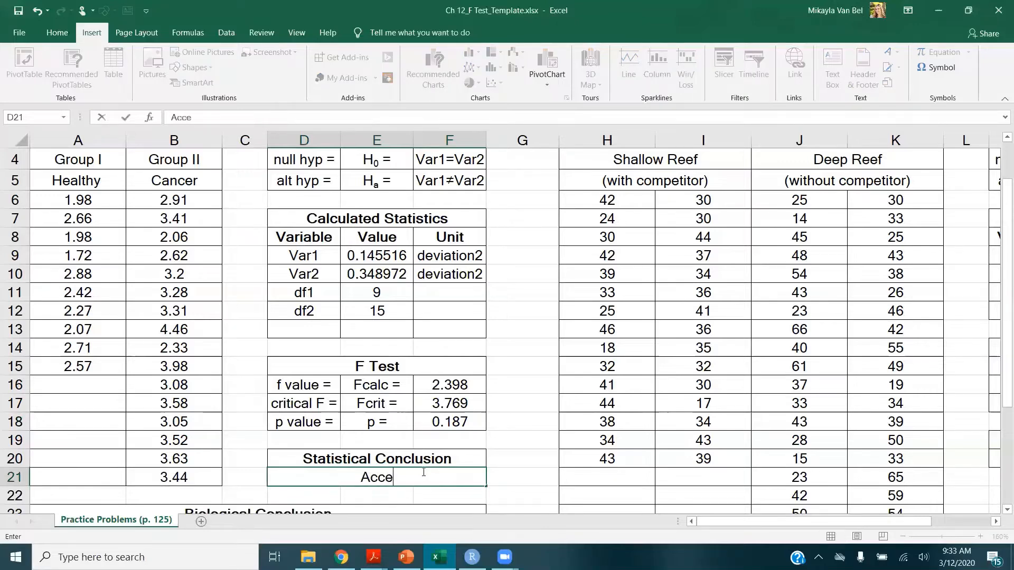
{"action": "type", "text": "pt null h"}
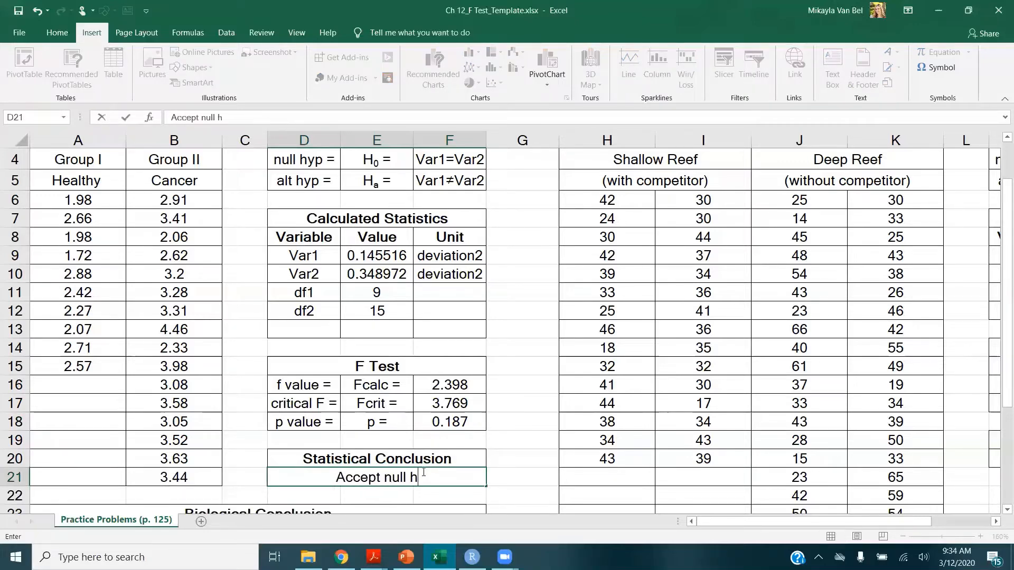
{"action": "type", "text": "ypothe"}
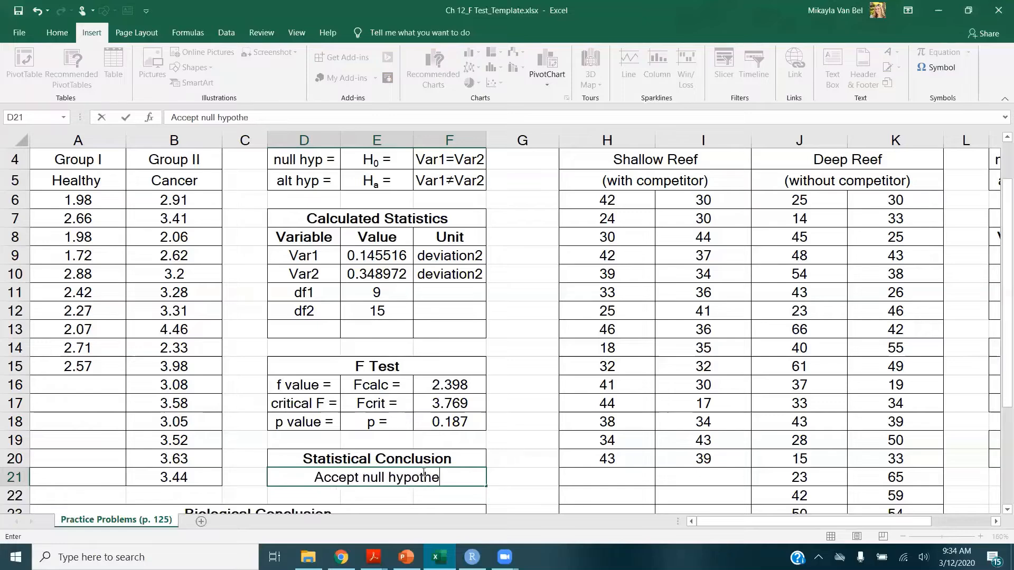
{"action": "type", "text": "sis."}
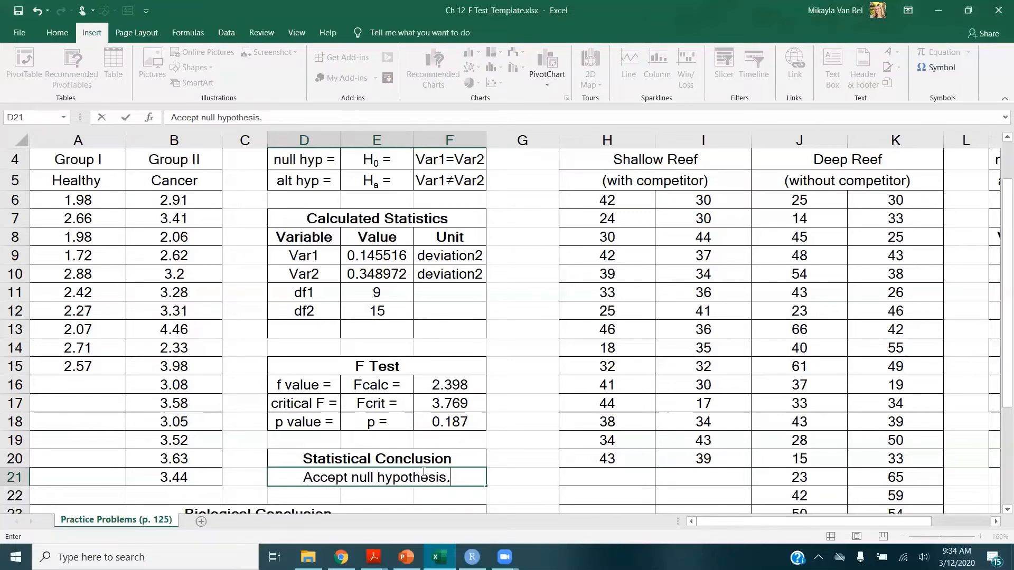
{"action": "key", "text": "Return"}
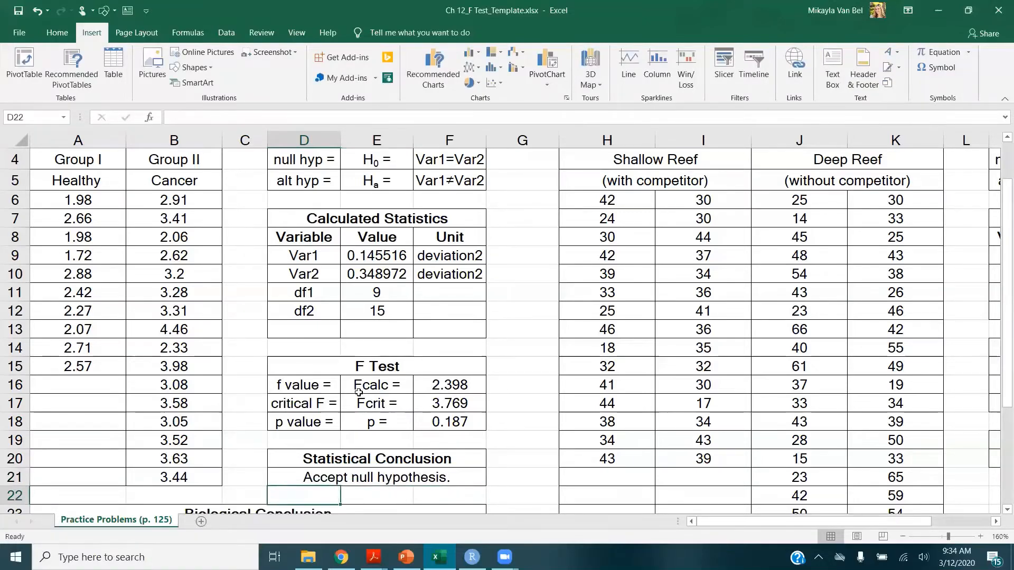
Review the Q1 problem wording in the BIOL260 Lab Manual PDF, then return to the spreadsheet's Biological Conclusion area
{"action": "scroll", "coordinate": [358, 392], "scroll_direction": "down", "scroll_amount": 1}
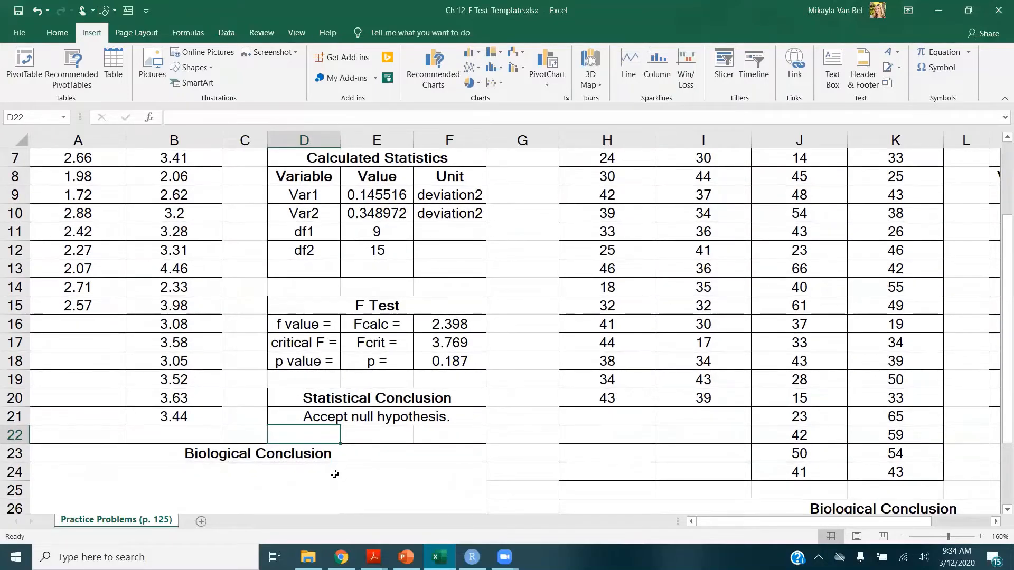
{"action": "left_click", "coordinate": [329, 483]}
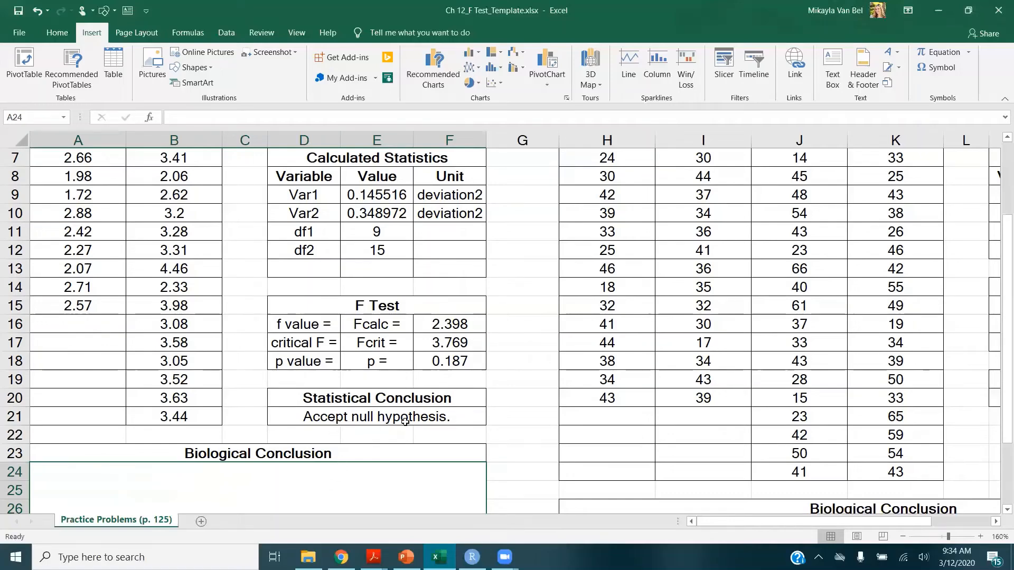
{"action": "scroll", "coordinate": [405, 421], "scroll_direction": "up", "scroll_amount": 2}
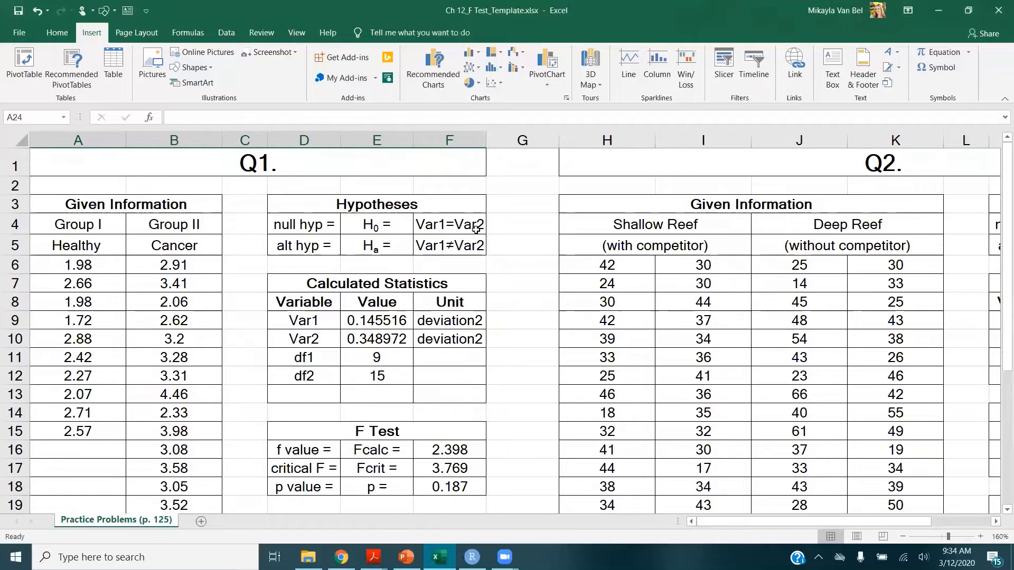
{"action": "scroll", "coordinate": [385, 241], "scroll_direction": "down", "scroll_amount": 3}
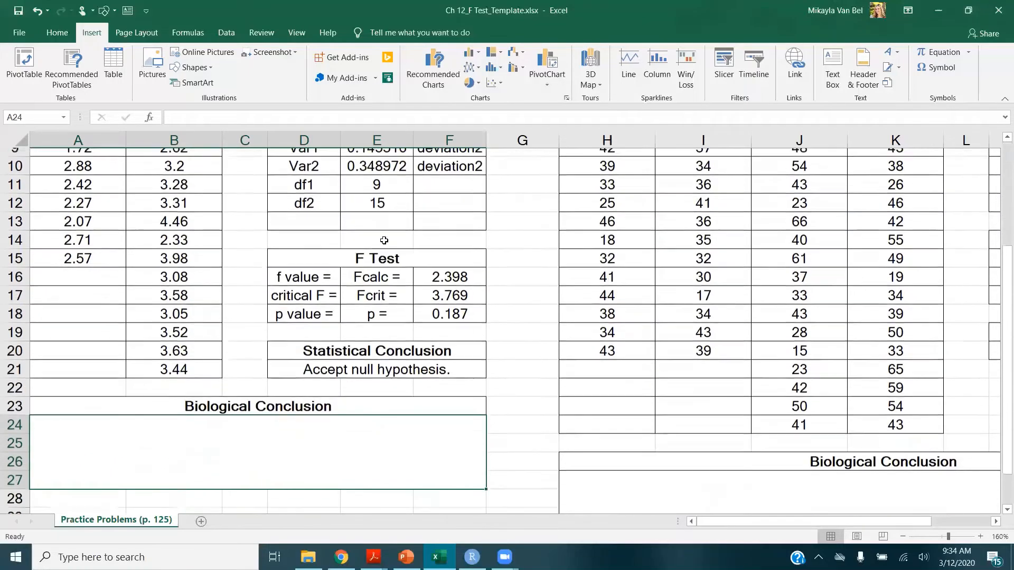
{"action": "mouse_move", "coordinate": [373, 557]}
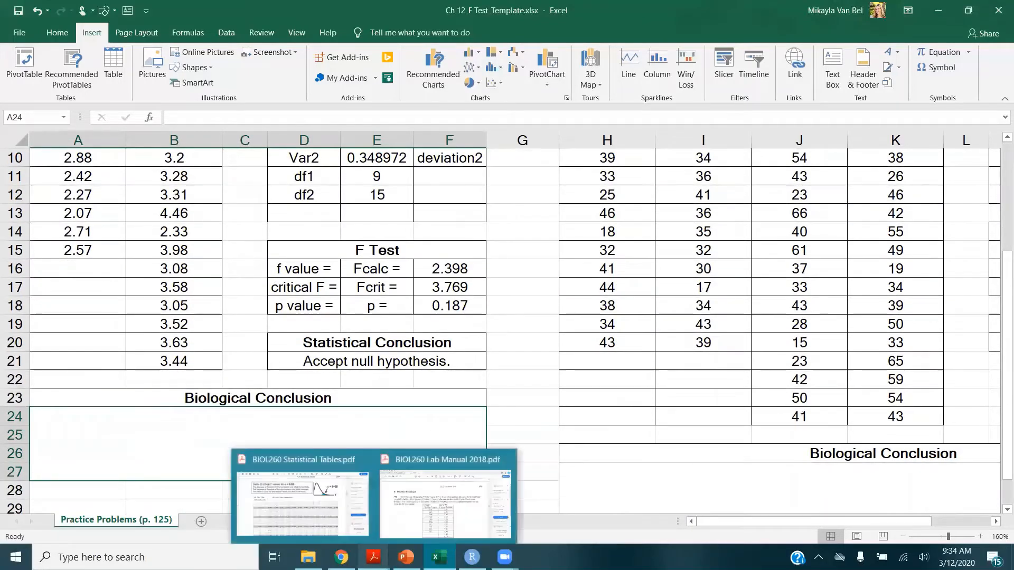
{"action": "left_click", "coordinate": [424, 517]}
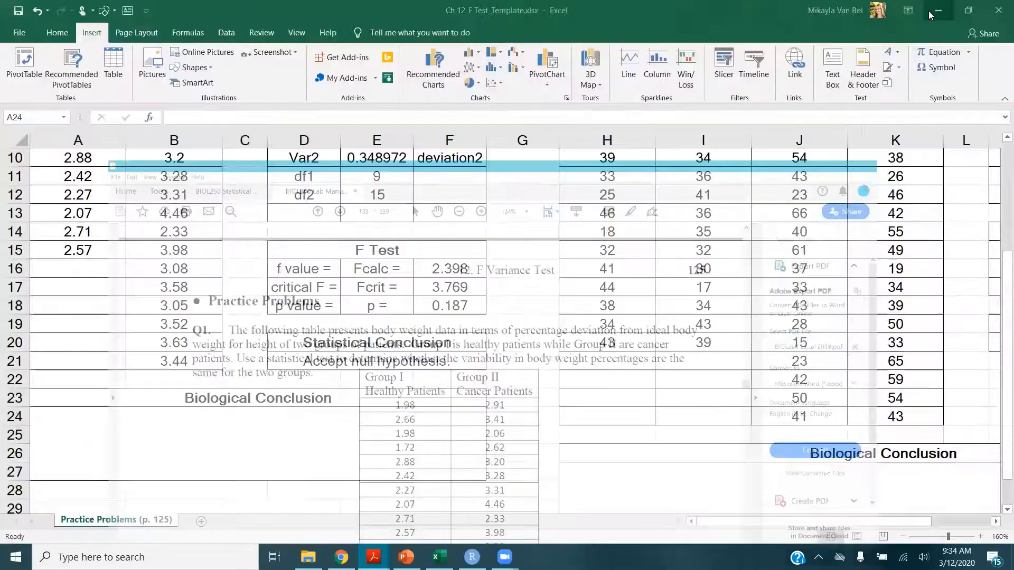
{"action": "left_click", "coordinate": [935, 8]}
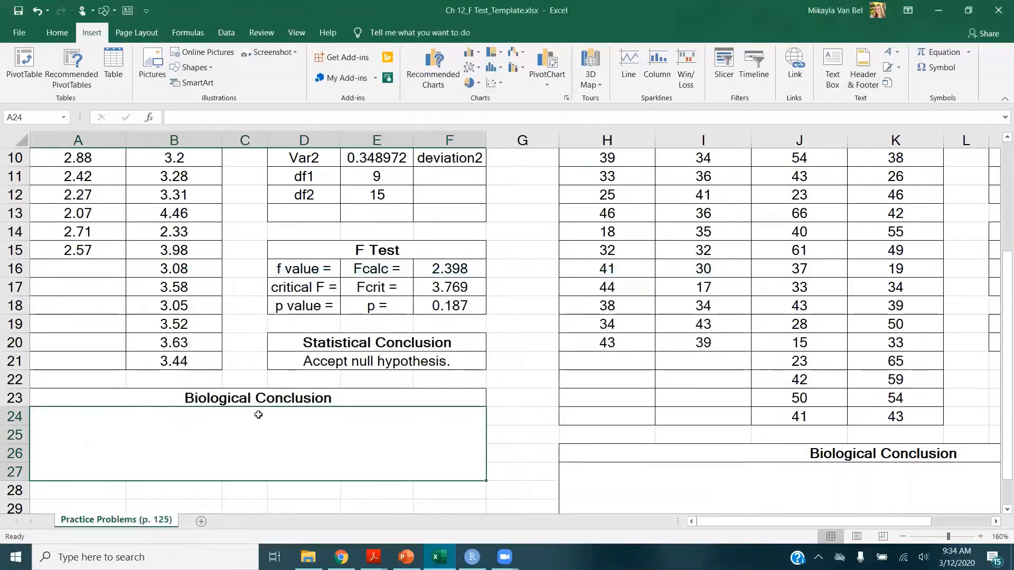
Write the biological conclusion: "The percentage deviations in body weight are not different (i.e., are the same) for healthy patients and cancer patients."
{"action": "type", "text": "The "}
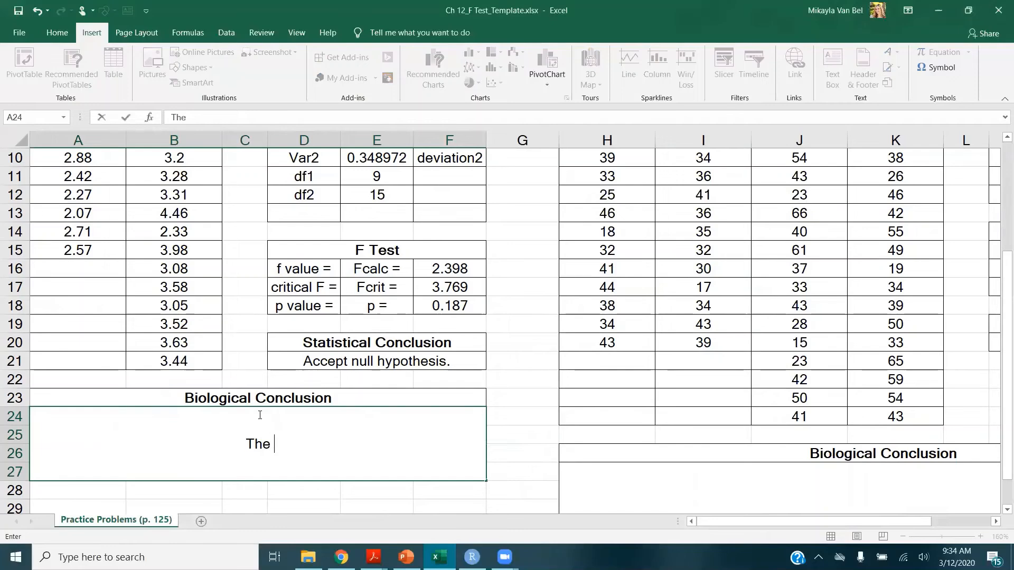
{"action": "type", "text": "percentage "}
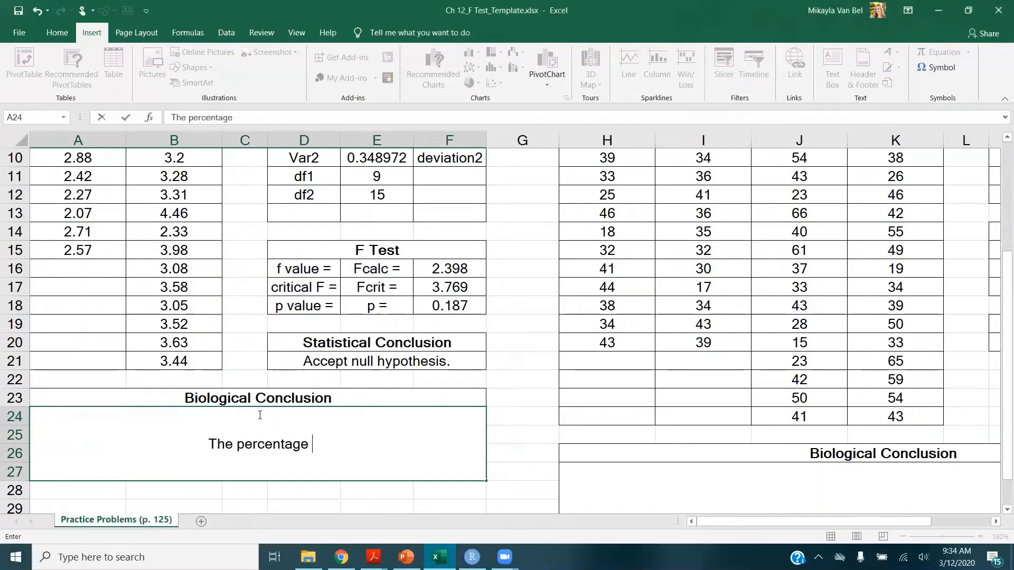
{"action": "type", "text": "deviations in bo"}
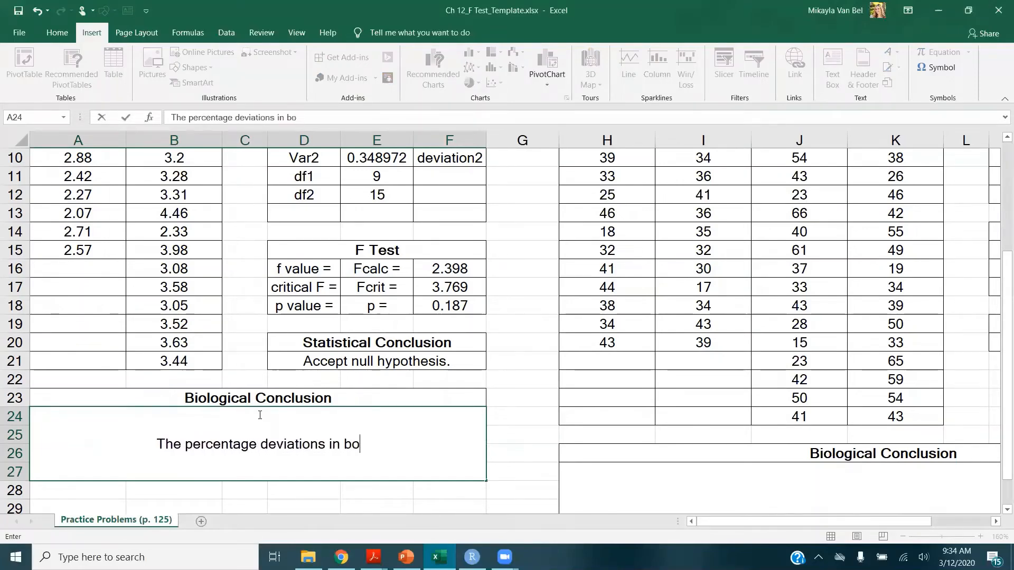
{"action": "type", "text": "dy weight "}
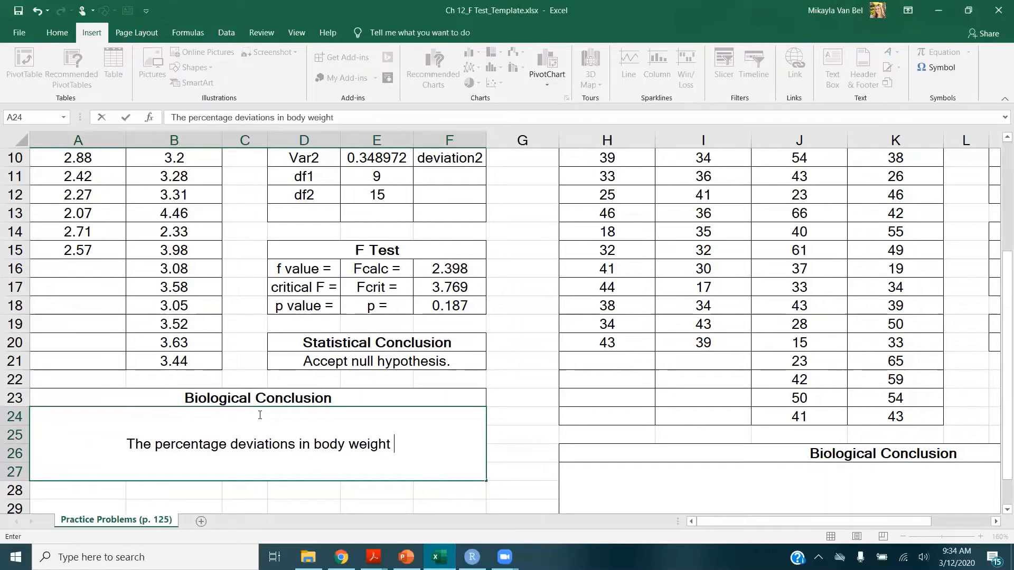
{"action": "type", "text": "are "}
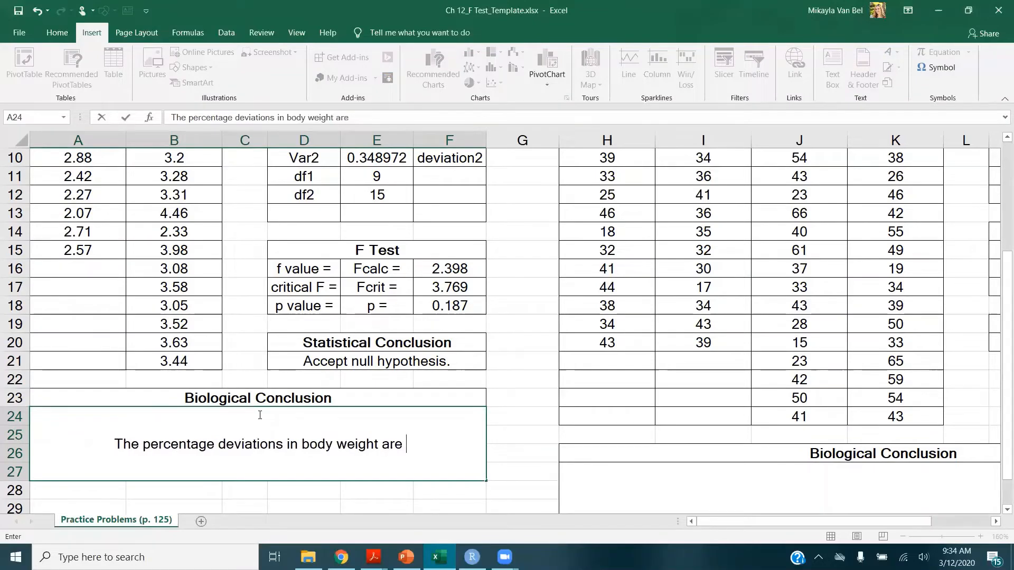
{"action": "type", "text": "not different ("}
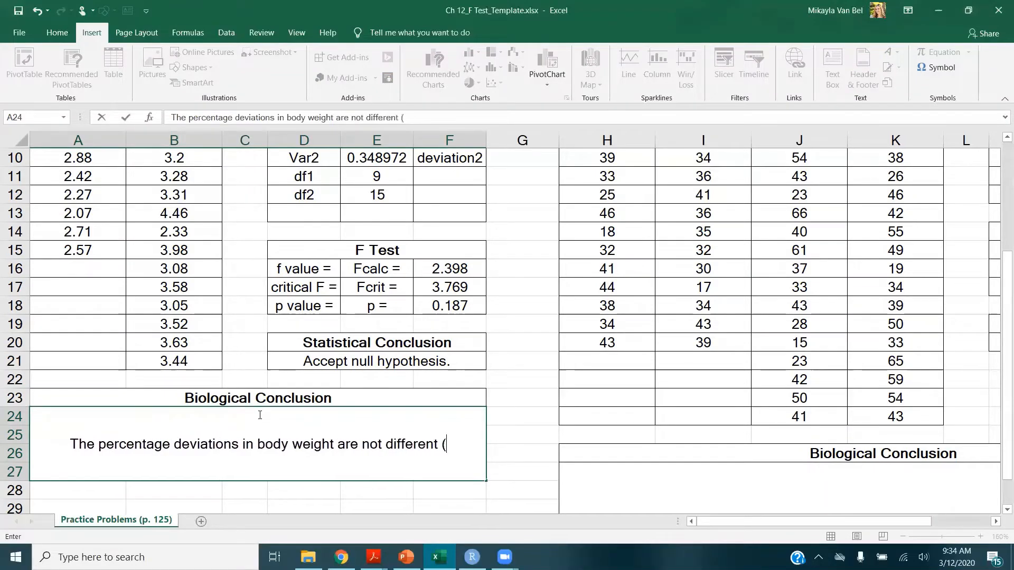
{"action": "type", "text": "i.e., are the s"}
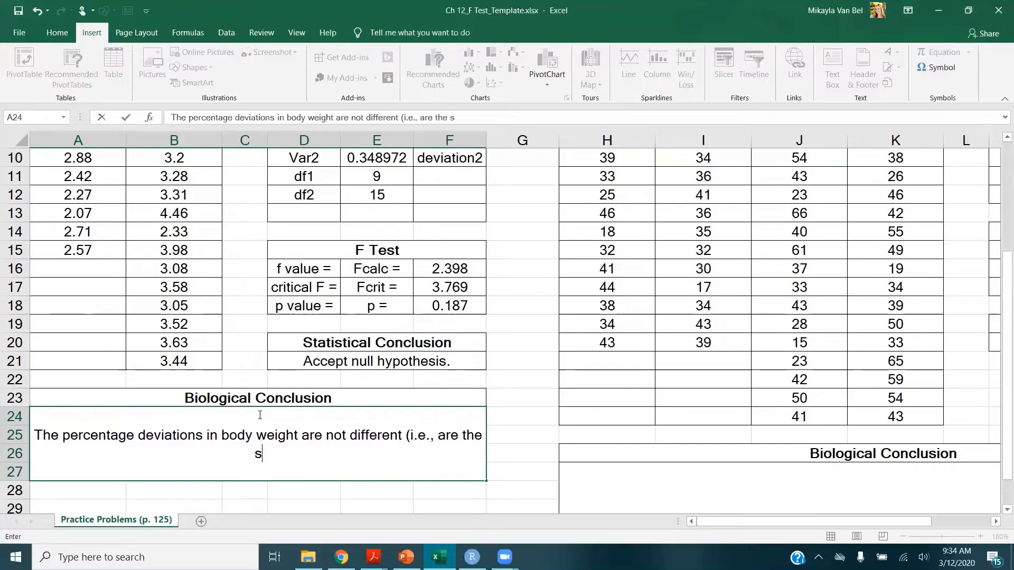
{"action": "type", "text": "ame) fo"}
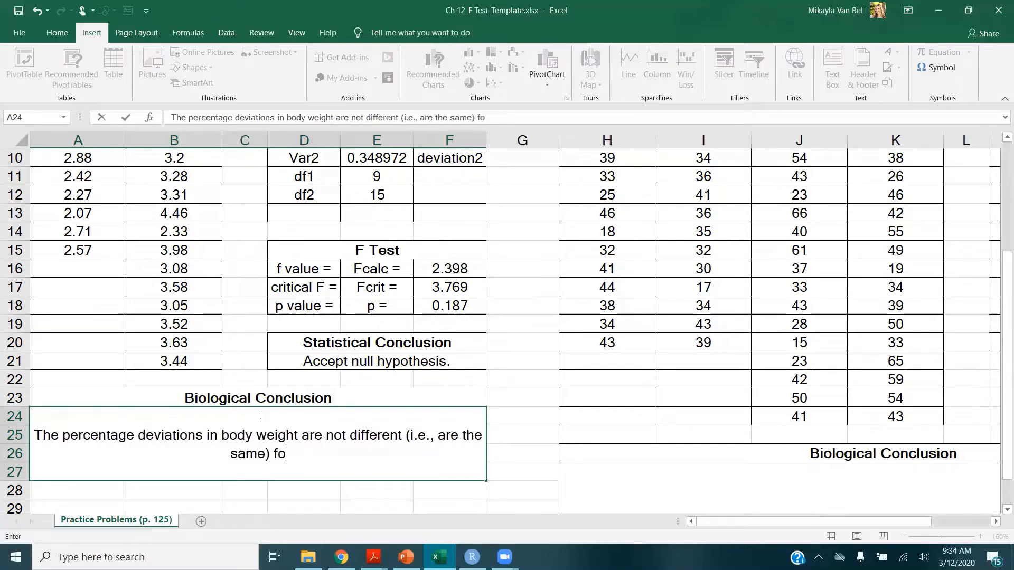
{"action": "type", "text": "r healthy pat"}
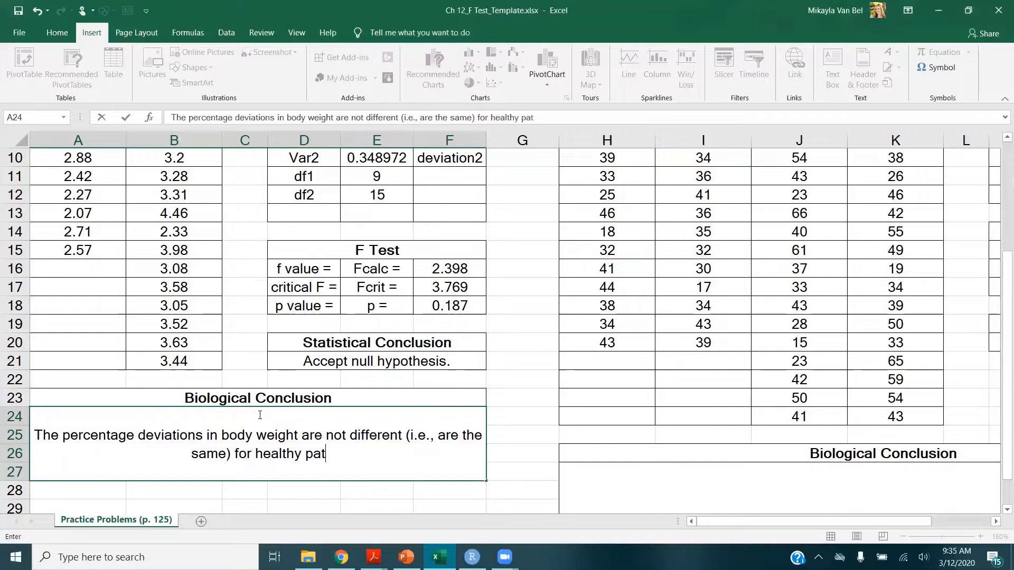
{"action": "type", "text": "ients and "}
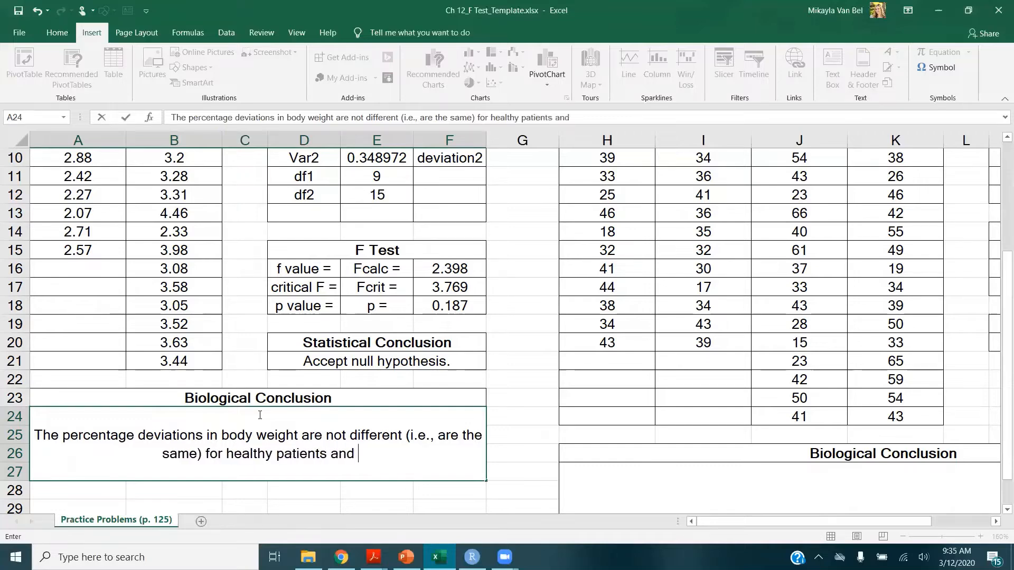
{"action": "type", "text": "cancer patients."}
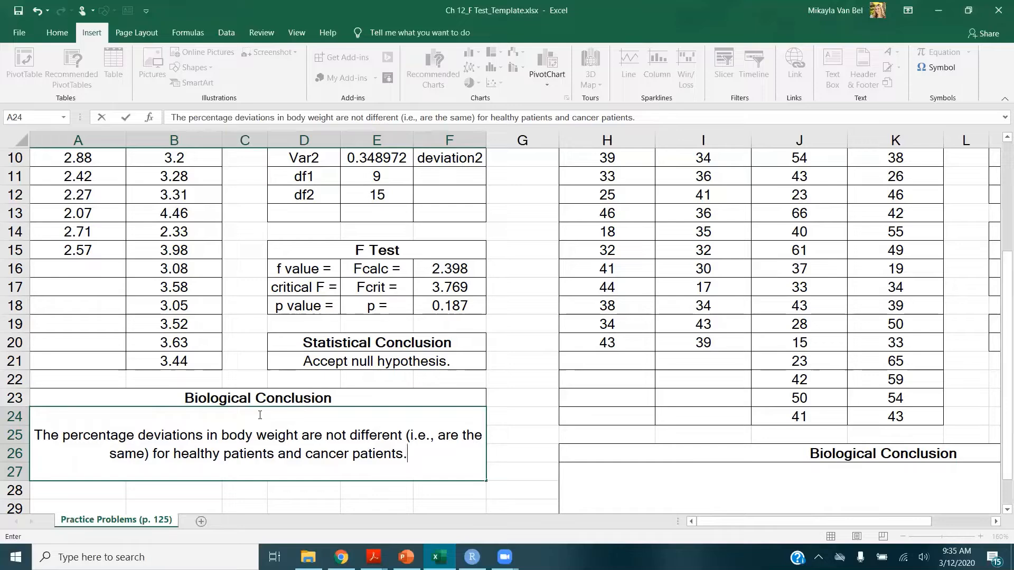
Review the Q2 problem wording in the lab manual PDF, then return to the Q2 template in the spreadsheet
{"action": "key", "text": "Return"}
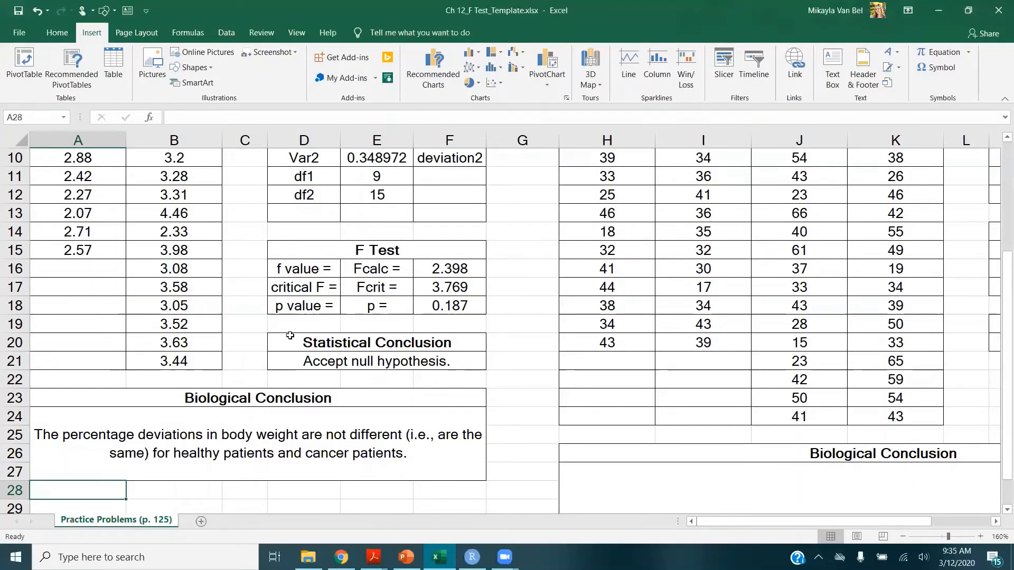
{"action": "scroll", "coordinate": [288, 338], "scroll_direction": "up", "scroll_amount": 3}
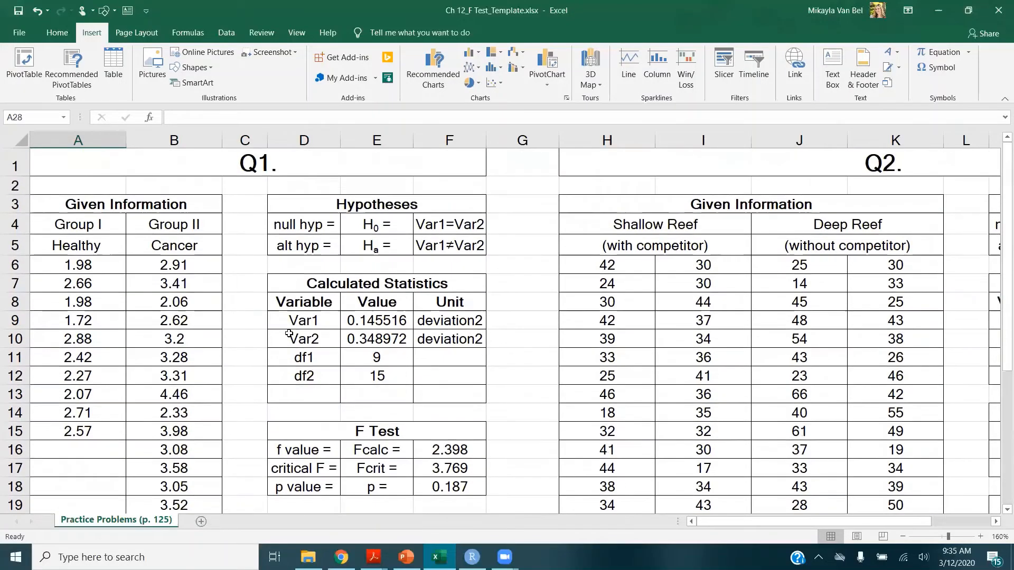
{"action": "left_click_drag", "start_coordinate": [721, 522], "coordinate": [780, 521]}
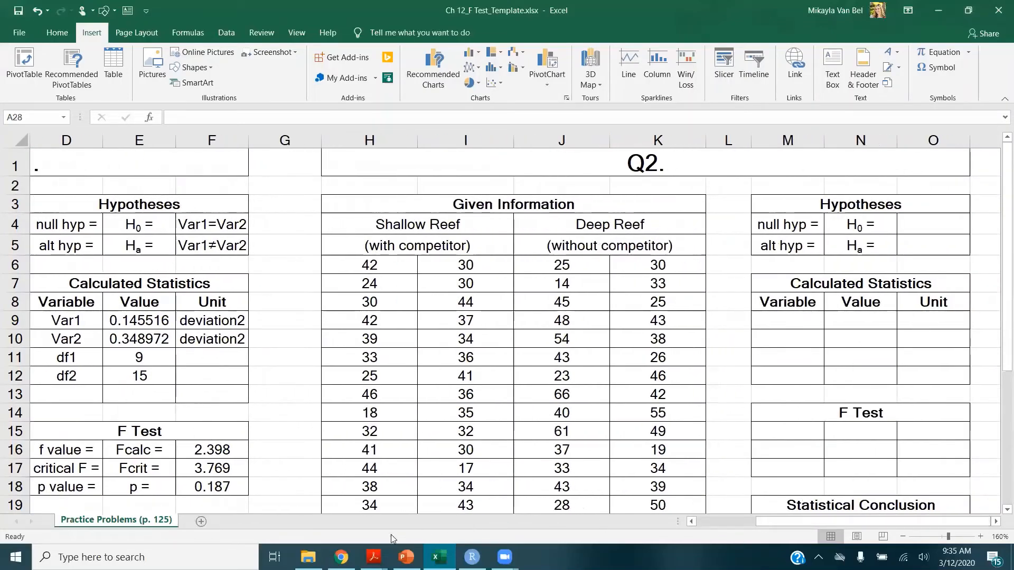
{"action": "mouse_move", "coordinate": [373, 556]}
{"action": "left_click", "coordinate": [411, 500]}
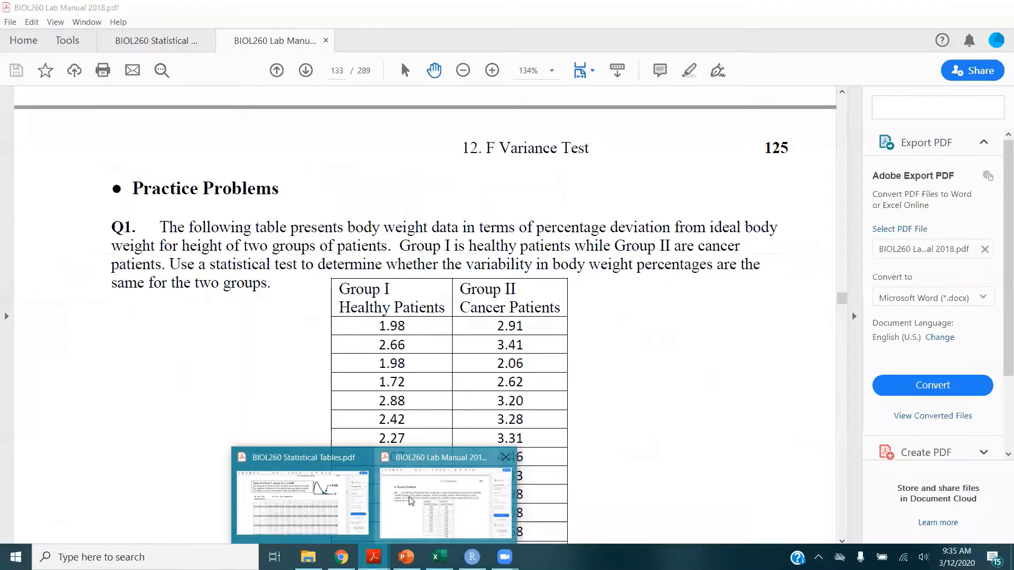
{"action": "scroll", "coordinate": [568, 389], "scroll_direction": "down", "scroll_amount": 15}
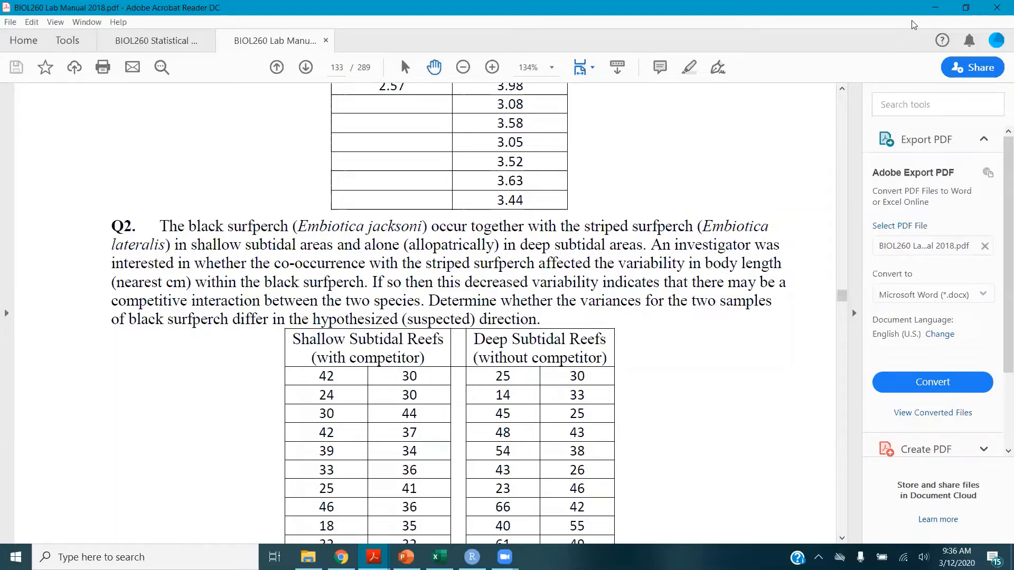
{"action": "left_click", "coordinate": [439, 556]}
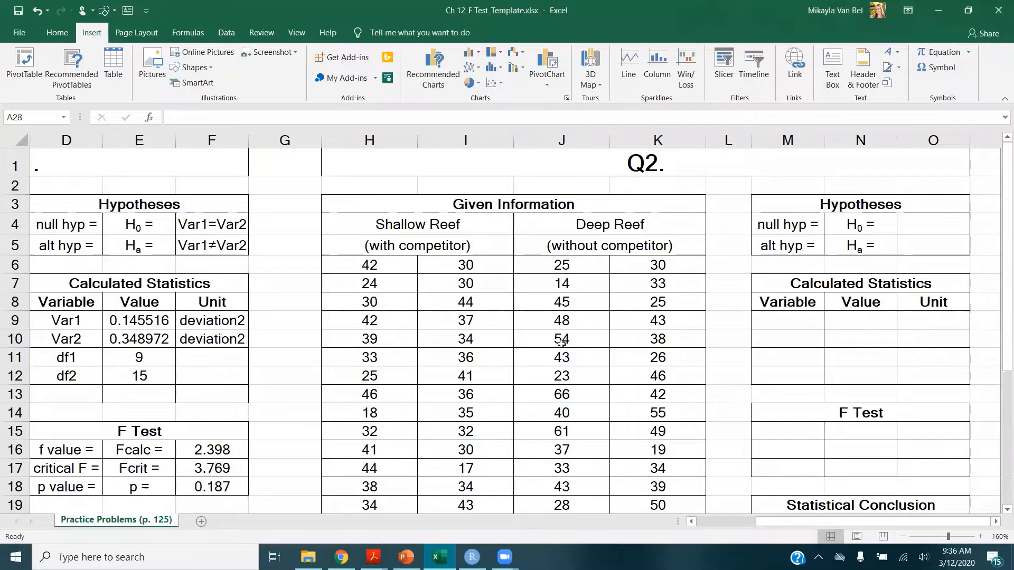
Enter the alternative hypothesis for Q2 as Var1<Var2
{"action": "left_click", "coordinate": [924, 222]}
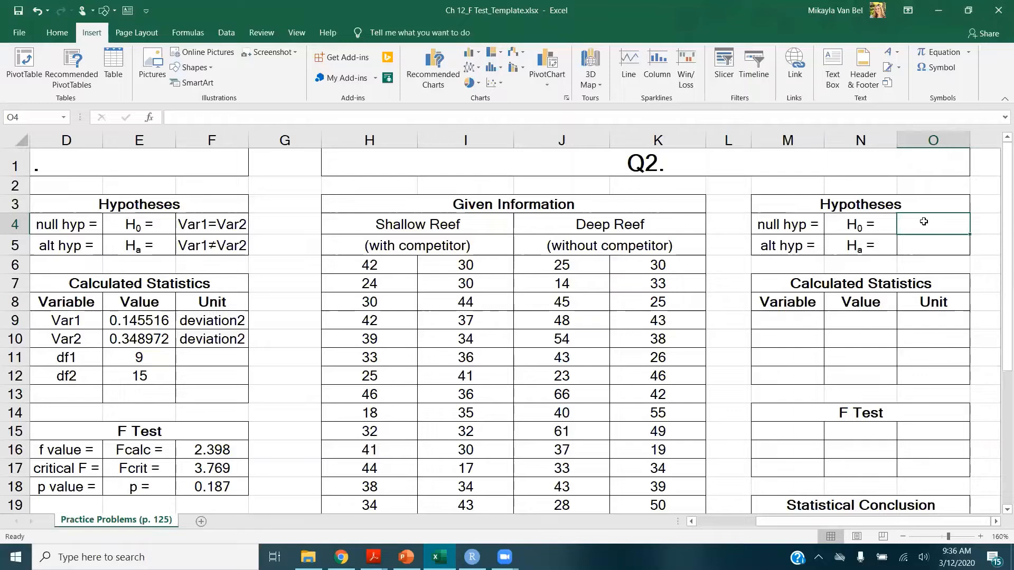
{"action": "key", "text": "Down"}
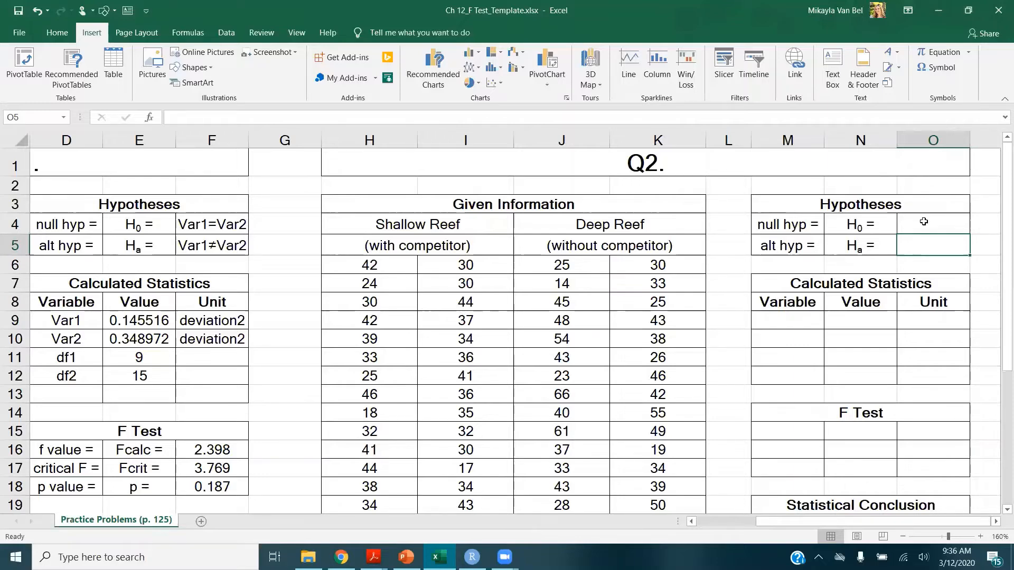
{"action": "type", "text": "Var"}
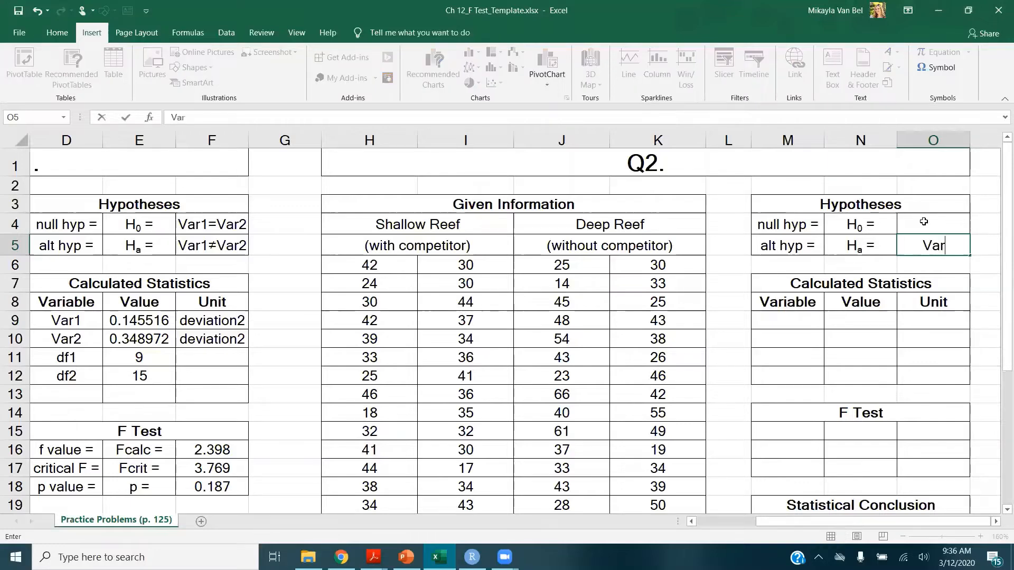
{"action": "type", "text": "1<Var2"}
Enter the Q2 null hypothesis as Var1≥Var2, inserting the ≥ symbol
{"action": "left_click", "coordinate": [924, 222]}
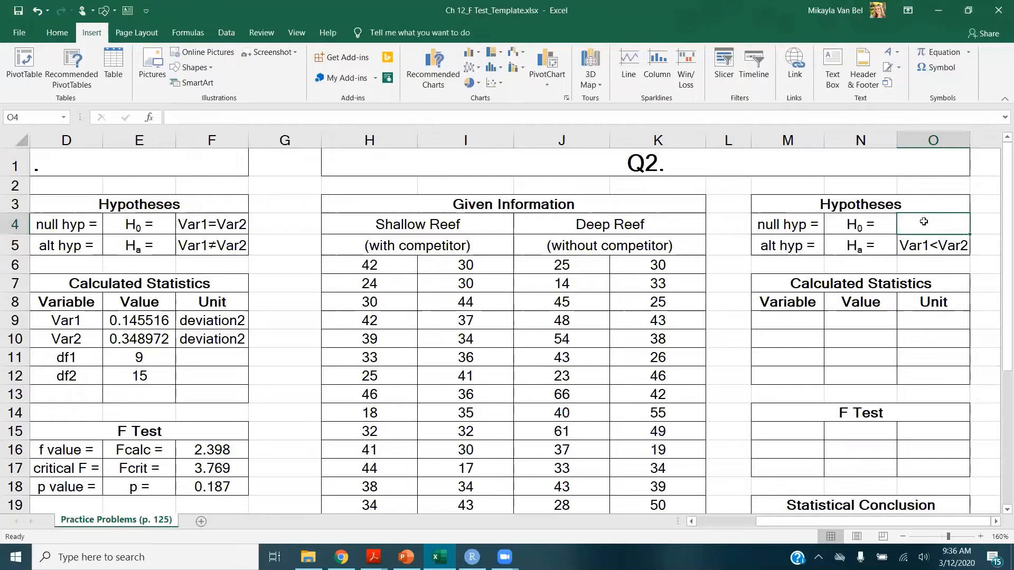
{"action": "type", "text": "v"}
{"action": "key", "text": "BackSpace"}
{"action": "key", "text": "BackSpace"}
{"action": "left_click_drag", "start_coordinate": [924, 223], "coordinate": [925, 222]}
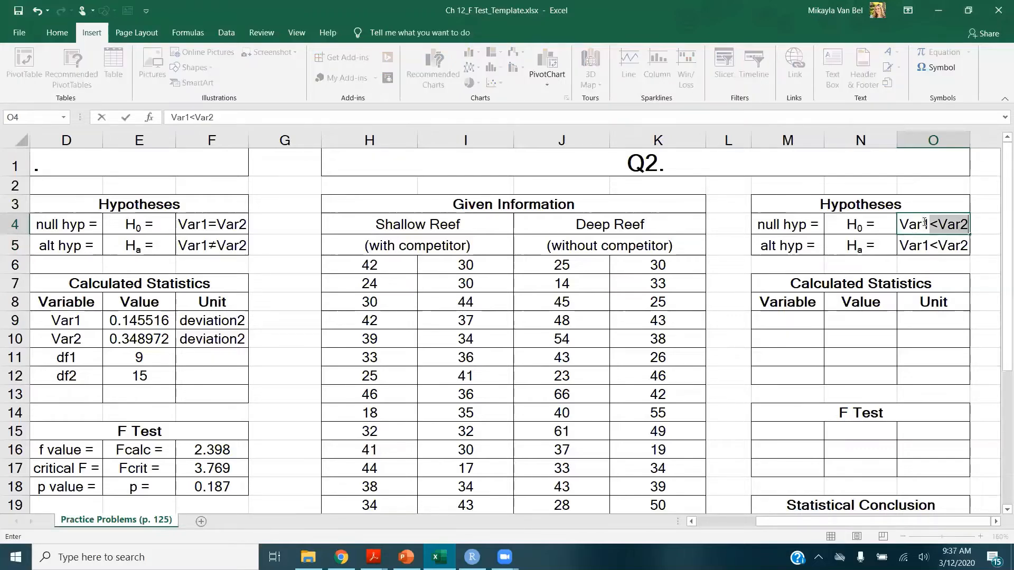
{"action": "key", "text": "BackSpace"}
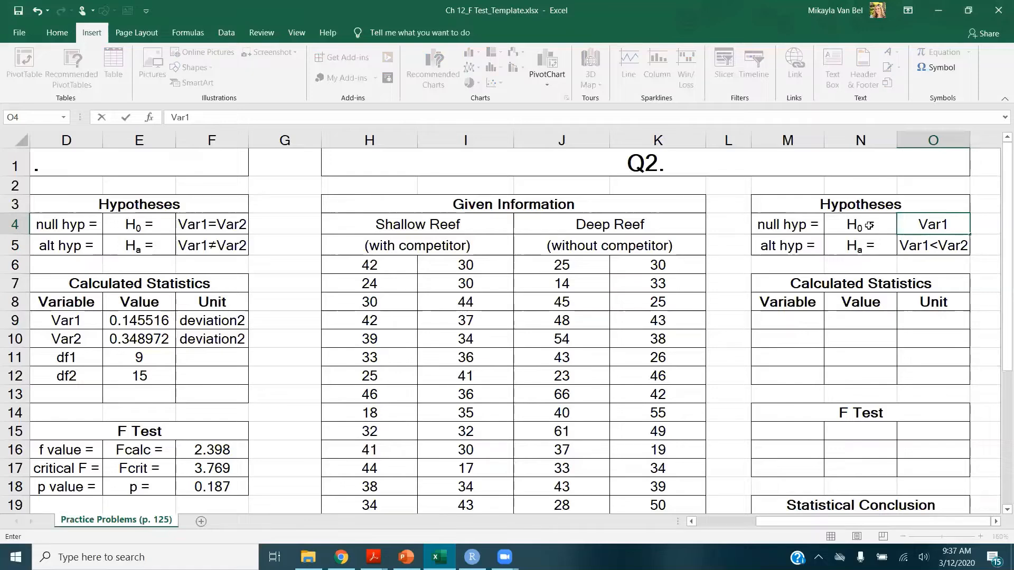
{"action": "left_click", "coordinate": [935, 68]}
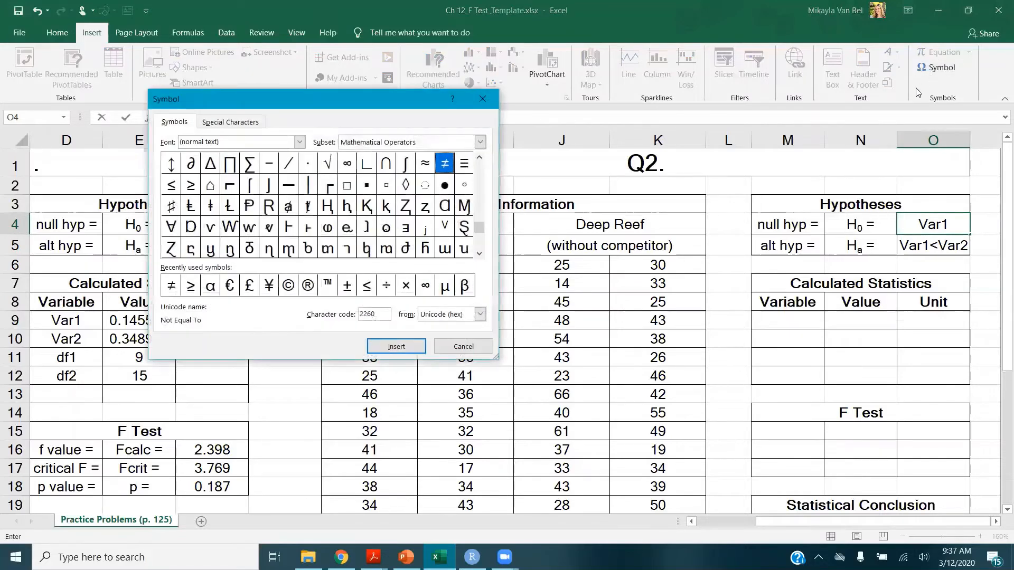
{"action": "left_click", "coordinate": [191, 285]}
{"action": "left_click", "coordinate": [379, 347]}
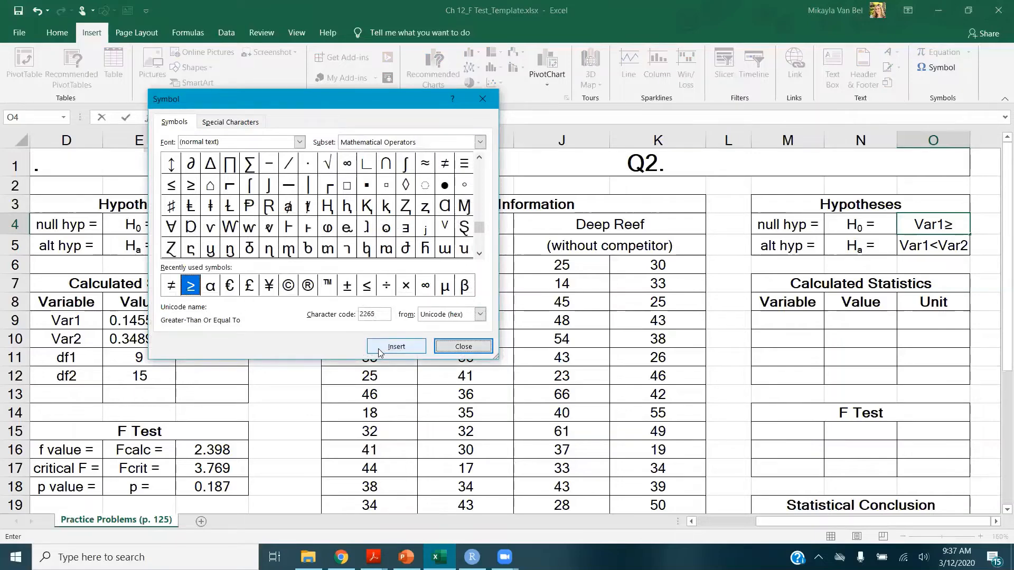
{"action": "left_click", "coordinate": [464, 346]}
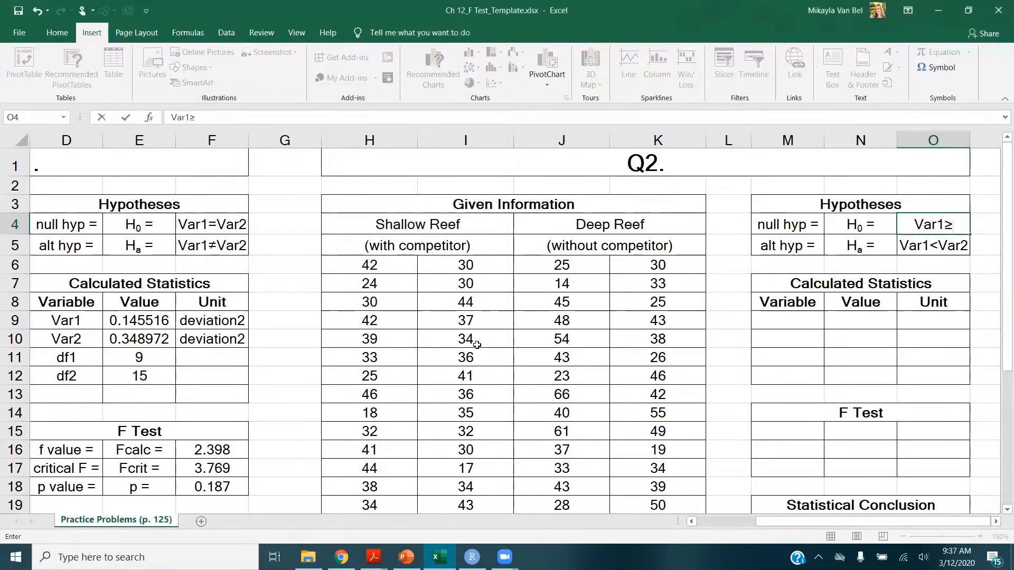
{"action": "type", "text": "Var2"}
{"action": "key", "text": "Return"}
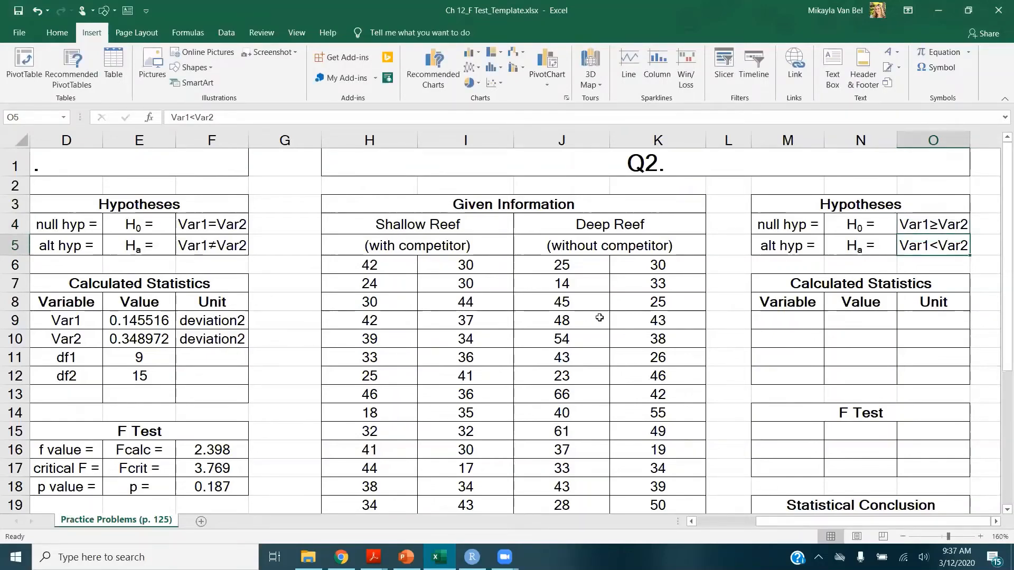
Label the Q2 calculated statistics rows Var1, Var2, df1 and df2
{"action": "left_click", "coordinate": [765, 320]}
{"action": "type", "text": "Var1"}
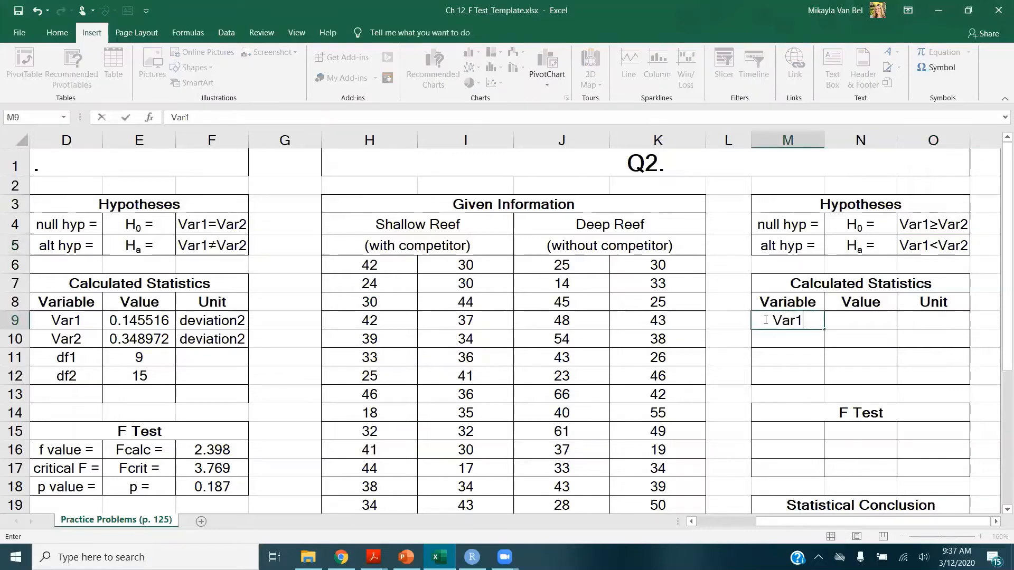
{"action": "key", "text": "Return"}
{"action": "type", "text": "Var2"}
{"action": "key", "text": "Return"}
{"action": "type", "text": "df1"}
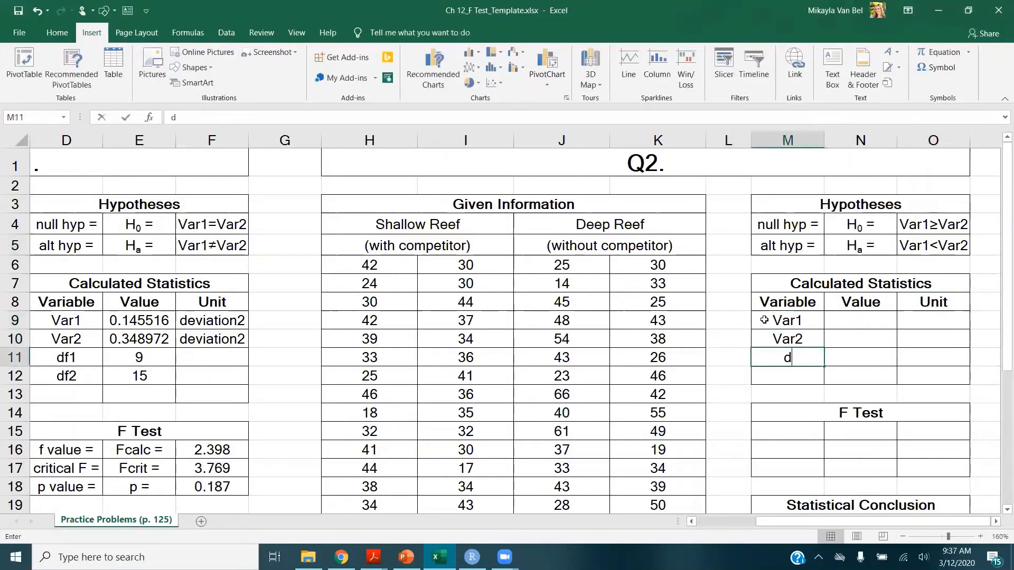
{"action": "key", "text": "Return"}
{"action": "type", "text": "df"}
{"action": "key", "text": "BackSpace"}
{"action": "type", "text": "2"}
{"action": "key", "text": "Return"}
Compute Var1 as =VAR.S(H6:I20) over the shallow reef data
{"action": "left_click", "coordinate": [883, 322]}
{"action": "type", "text": "=var.s"}
{"action": "key", "text": "Tab"}
{"action": "left_click", "coordinate": [368, 267]}
{"action": "scroll", "coordinate": [443, 370], "scroll_direction": "down", "scroll_amount": 2}
{"action": "left_click", "coordinate": [451, 400], "text": "shift"}
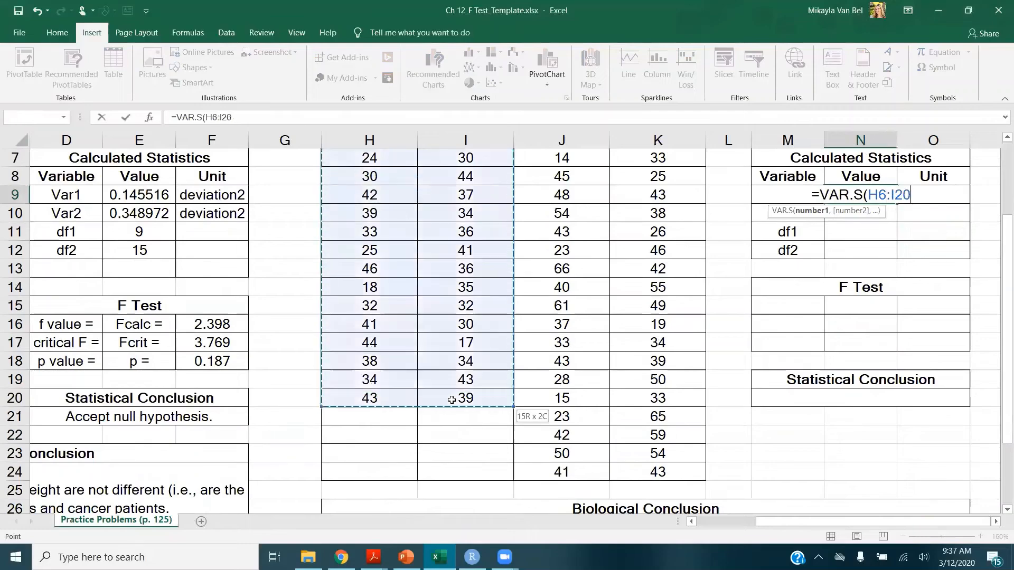
{"action": "key", "text": "Return"}
Compute Var2 with VAR.S over the deep reef data in columns J and K
{"action": "type", "text": "=var.s"}
{"action": "key", "text": "Tab"}
{"action": "scroll", "coordinate": [549, 369], "scroll_direction": "up", "scroll_amount": 2}
{"action": "left_click", "coordinate": [561, 264]}
{"action": "scroll", "coordinate": [628, 332], "scroll_direction": "down", "scroll_amount": 2}
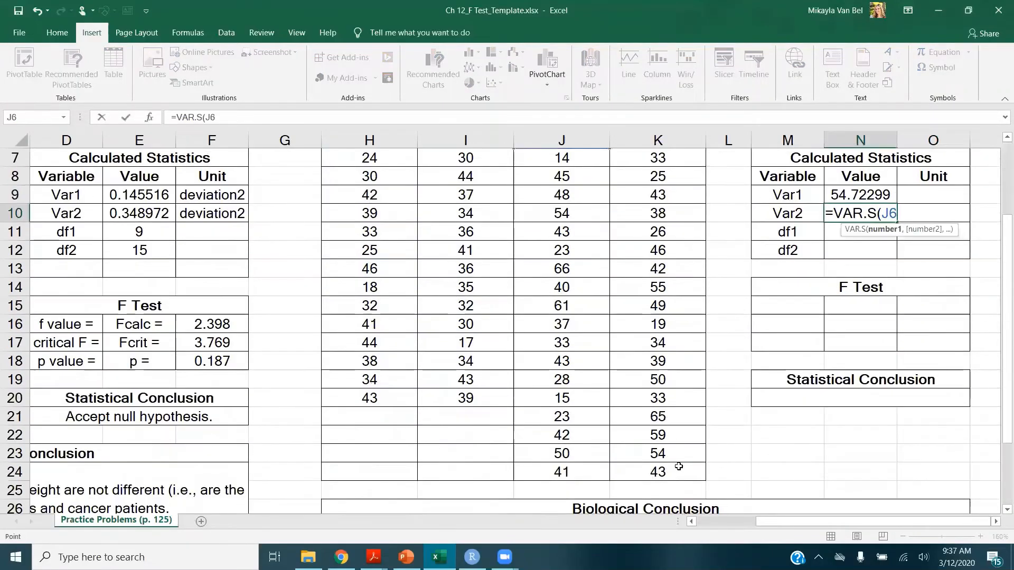
{"action": "left_click", "coordinate": [678, 467], "text": "shift"}
{"action": "key", "text": "Return"}
Compute df1 as =COUNT(H6:I20)-1 for the shallow reef data
{"action": "type", "text": "=coun"}
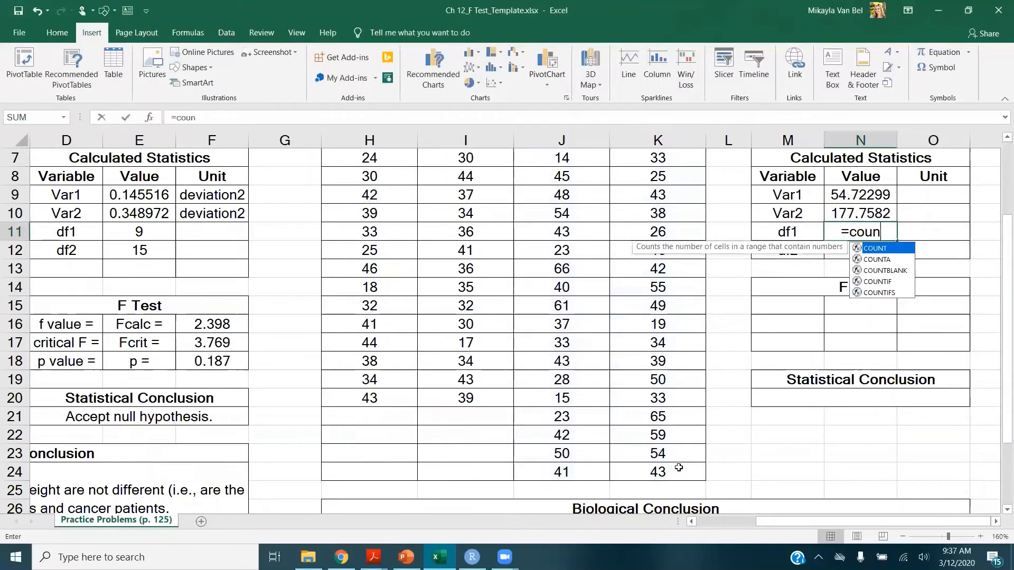
{"action": "key", "text": "Tab"}
{"action": "scroll", "coordinate": [500, 441], "scroll_direction": "up", "scroll_amount": 2}
{"action": "left_click_drag", "start_coordinate": [370, 264], "coordinate": [491, 464]}
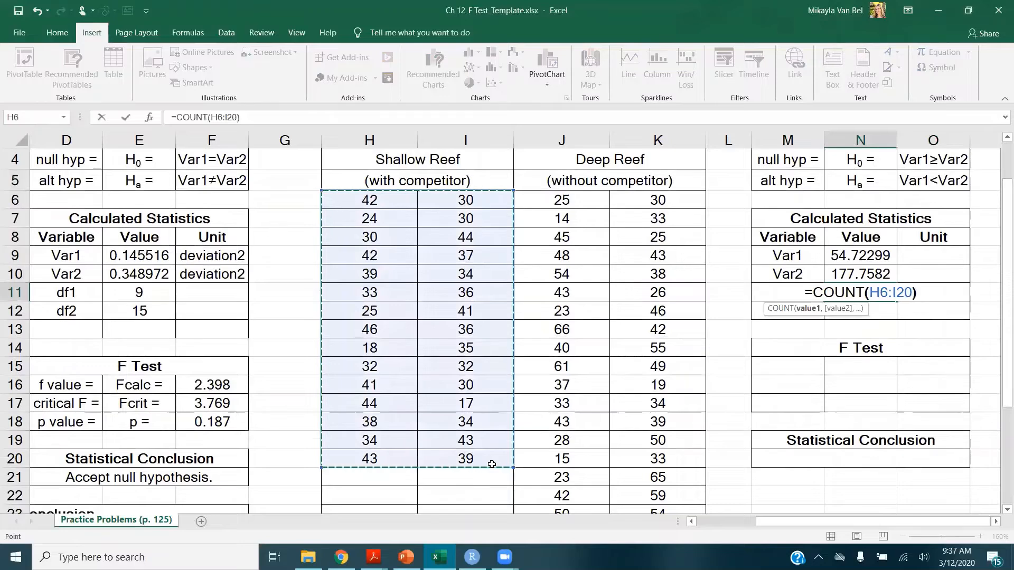
{"action": "type", "text": ")-1"}
{"action": "key", "text": "Return"}
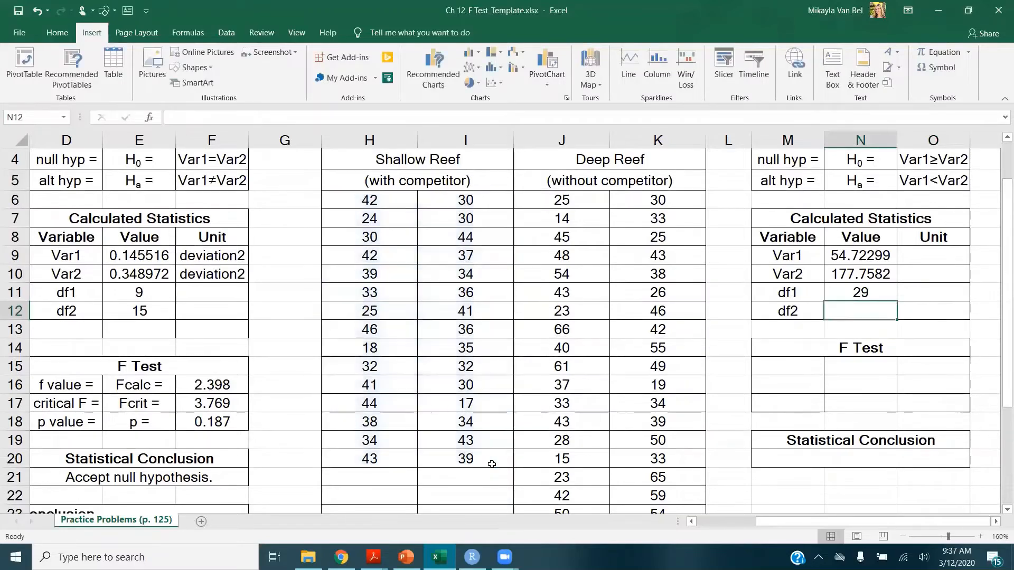
Compute df2 as COUNT of the deep reef data minus 1
{"action": "type", "text": "=count"}
{"action": "key", "text": "Tab"}
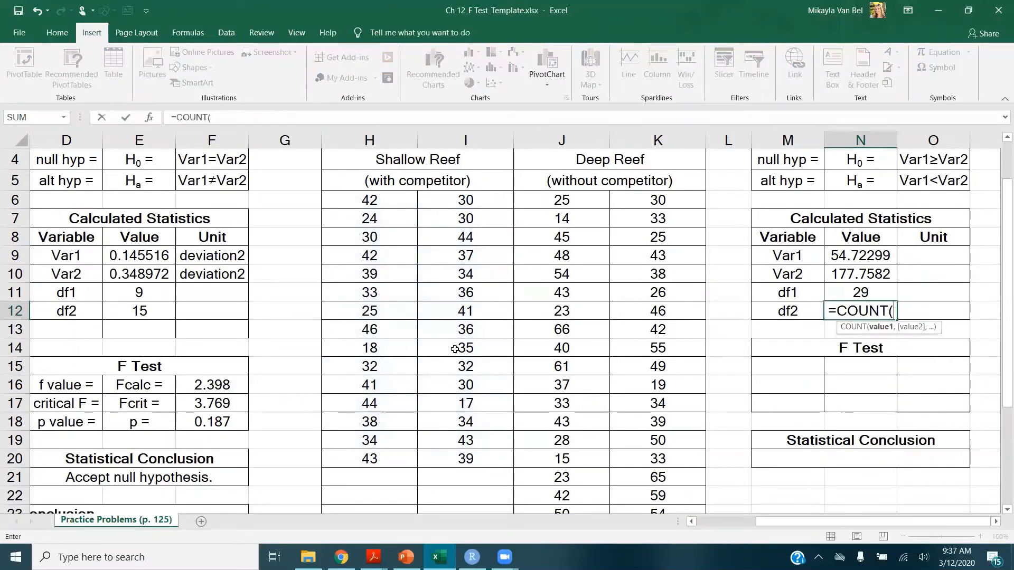
{"action": "left_click_drag", "start_coordinate": [555, 206], "coordinate": [695, 475]}
{"action": "type", "text": ")-1"}
{"action": "key", "text": "Return"}
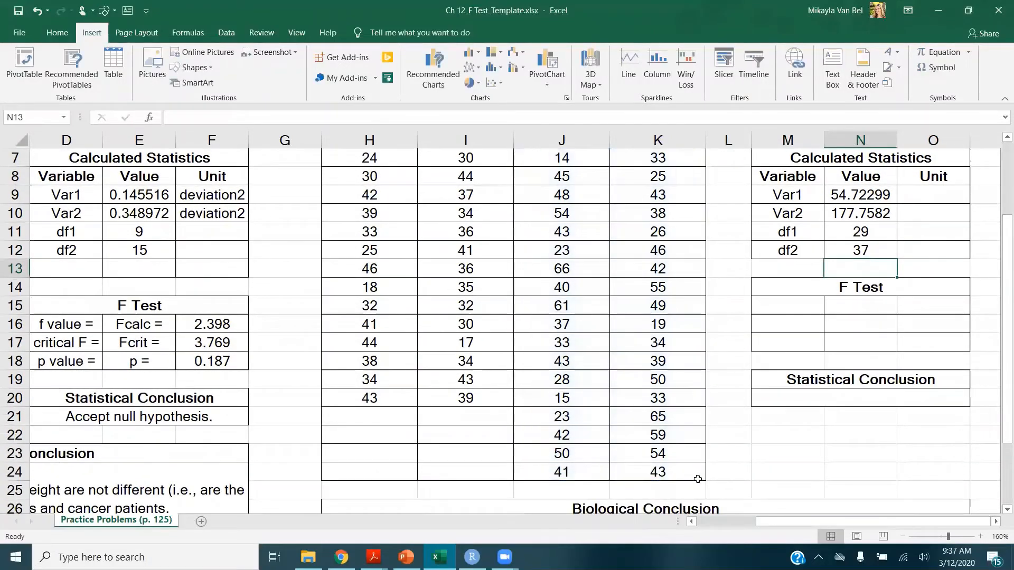
Enter units length2 for both variances and fish for both degrees of freedom
{"action": "scroll", "coordinate": [749, 200], "scroll_direction": "up", "scroll_amount": 1}
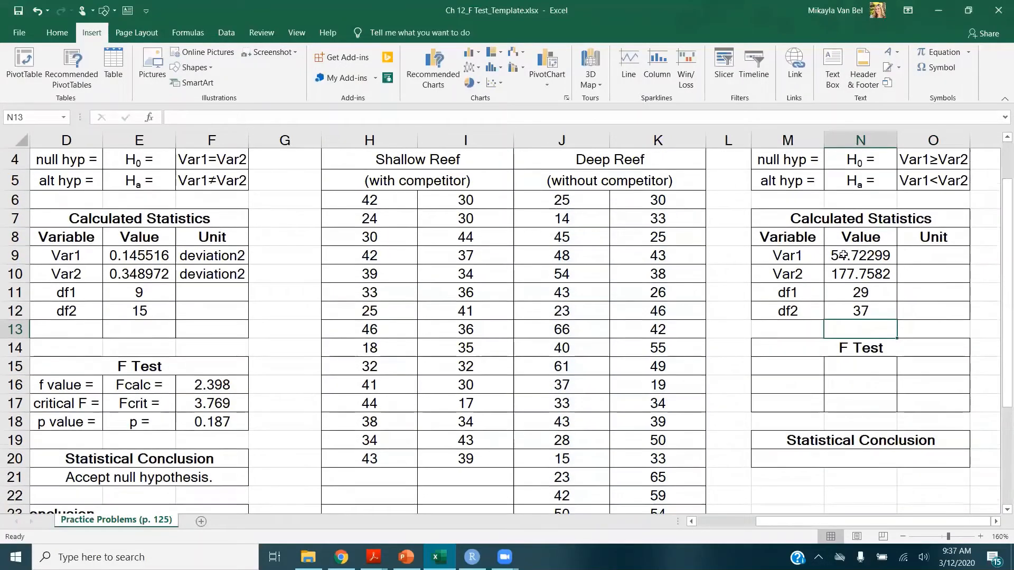
{"action": "left_click", "coordinate": [926, 255]}
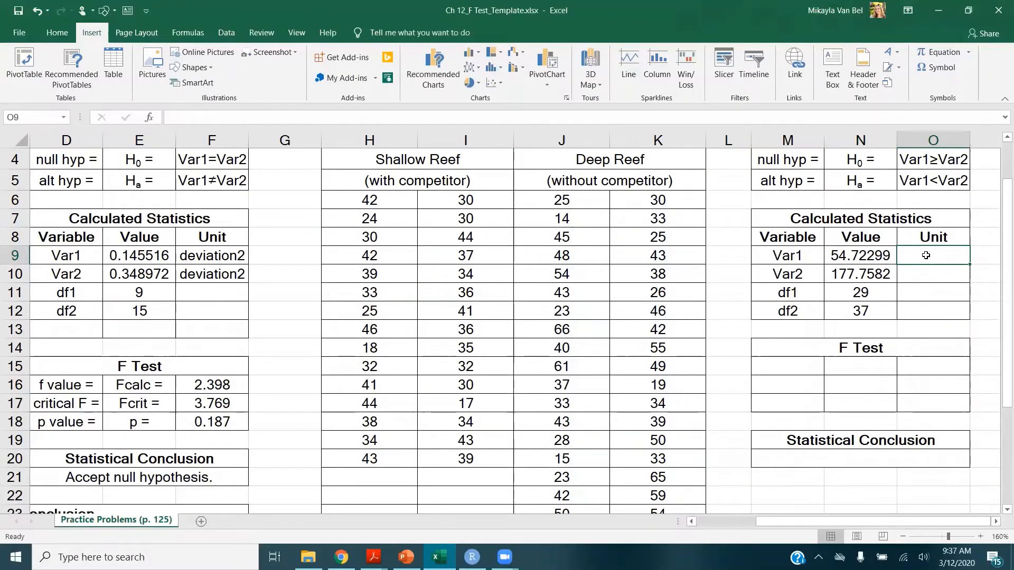
{"action": "type", "text": "length2"}
{"action": "key", "text": "Return"}
{"action": "type", "text": "l"}
{"action": "key", "text": "Return"}
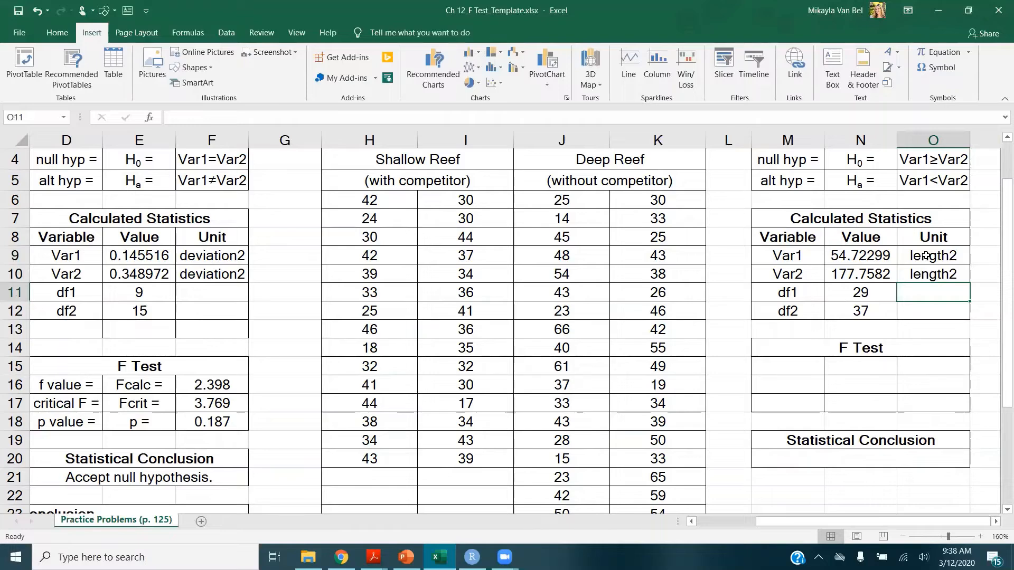
{"action": "type", "text": "fish"}
{"action": "key", "text": "Return"}
{"action": "type", "text": "fi"}
{"action": "key", "text": "Return"}
Copy the F Test row labels from the Q1 section into the Q2 F Test section
{"action": "left_click", "coordinate": [807, 370]}
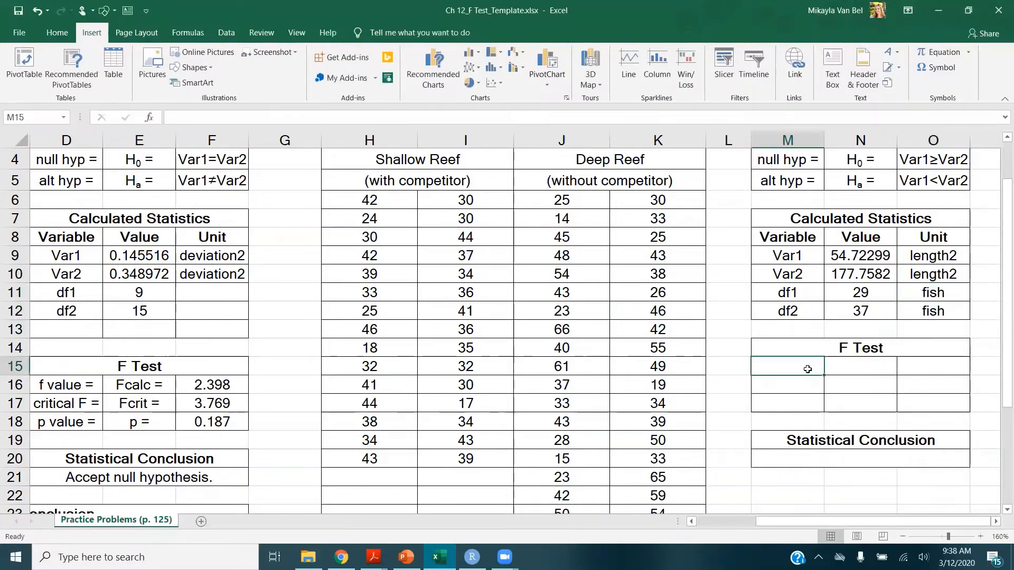
{"action": "type", "text": "f value"}
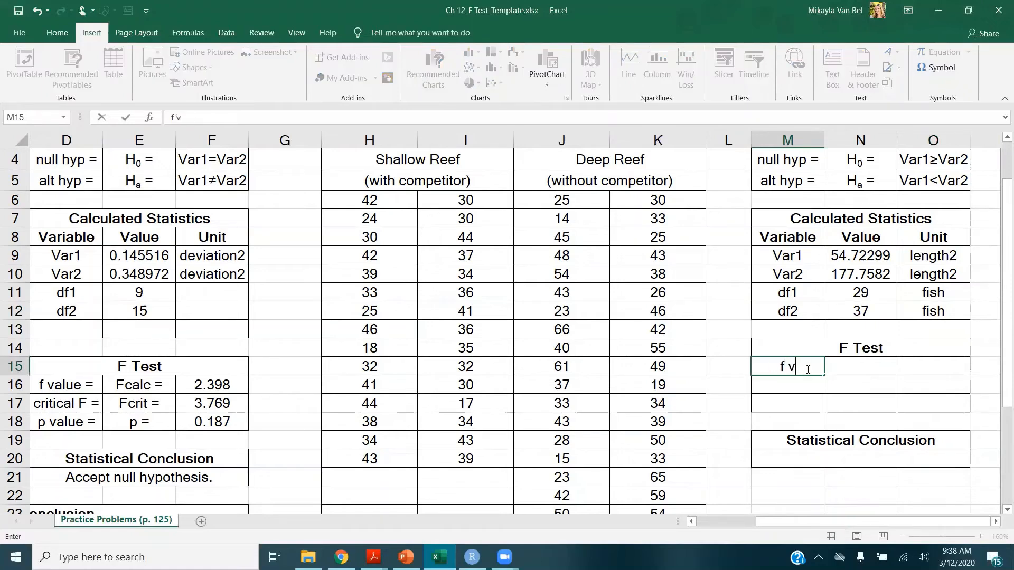
{"action": "key", "text": "Tab"}
{"action": "left_click_drag", "start_coordinate": [66, 385], "coordinate": [142, 423]}
{"action": "key", "text": "ctrl+c"}
{"action": "left_click", "coordinate": [792, 367]}
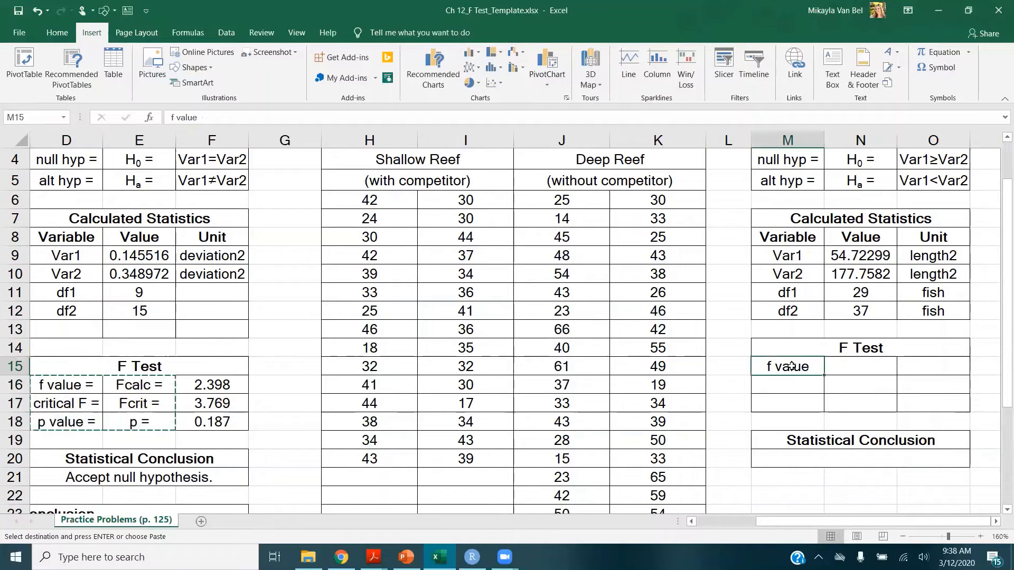
{"action": "key", "text": "ctrl+v"}
Compute Fcalc for Q2 as the deep reef variance divided by the shallow reef variance (=N10/N9)
{"action": "left_click", "coordinate": [937, 361]}
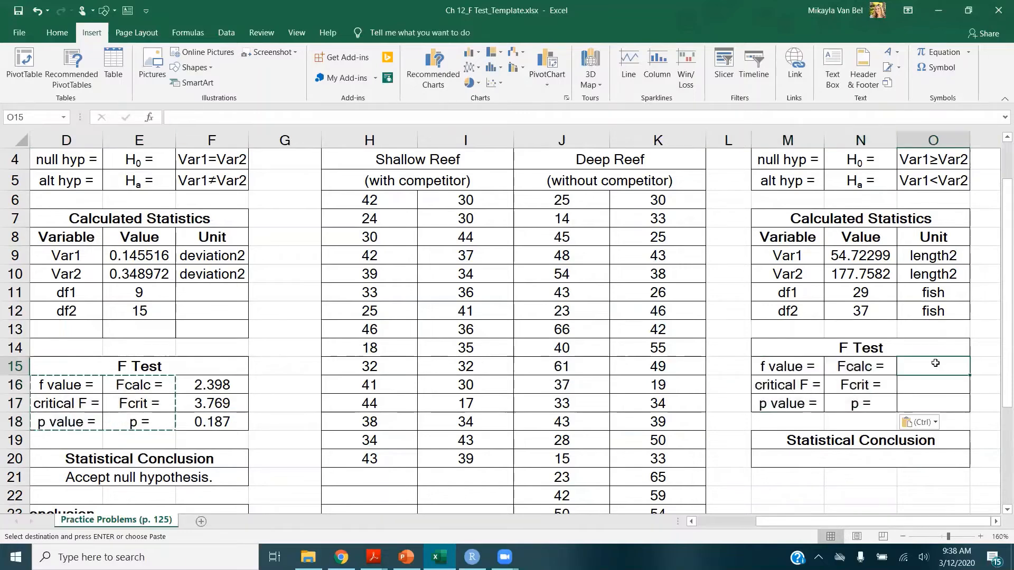
{"action": "type", "text": "="}
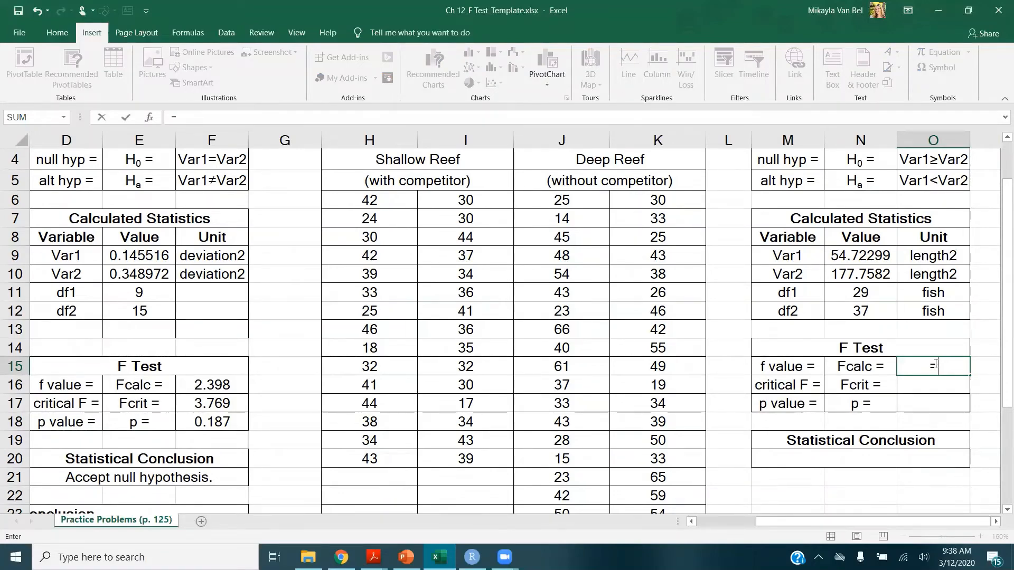
{"action": "left_click", "coordinate": [859, 274]}
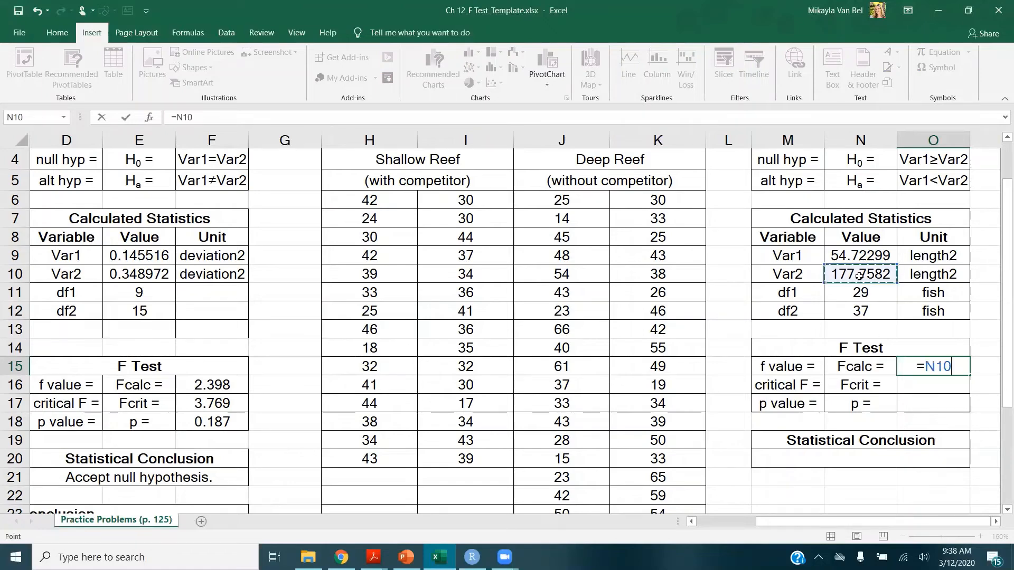
{"action": "type", "text": "/"}
{"action": "left_click", "coordinate": [853, 251]}
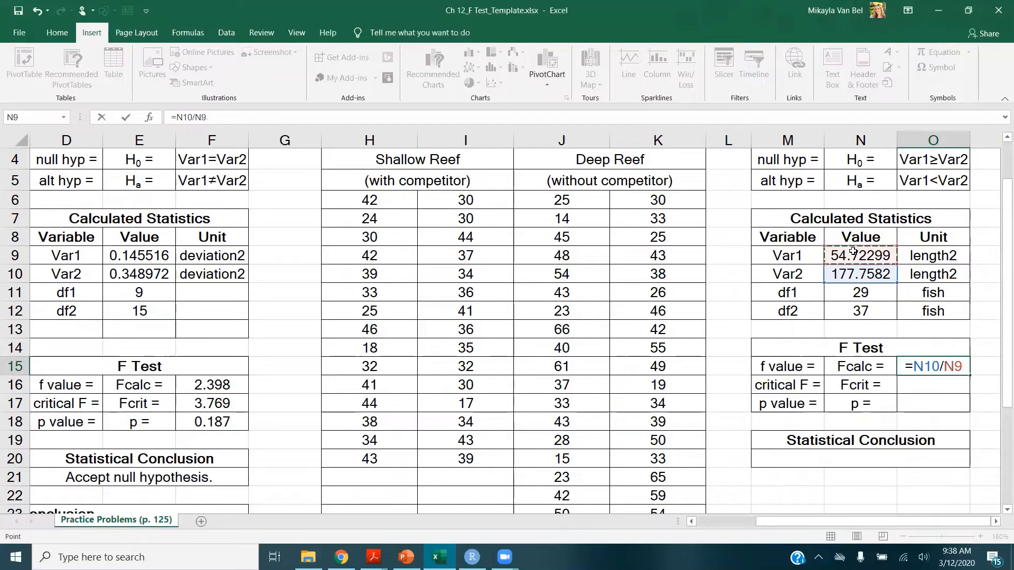
{"action": "key", "text": "Return"}
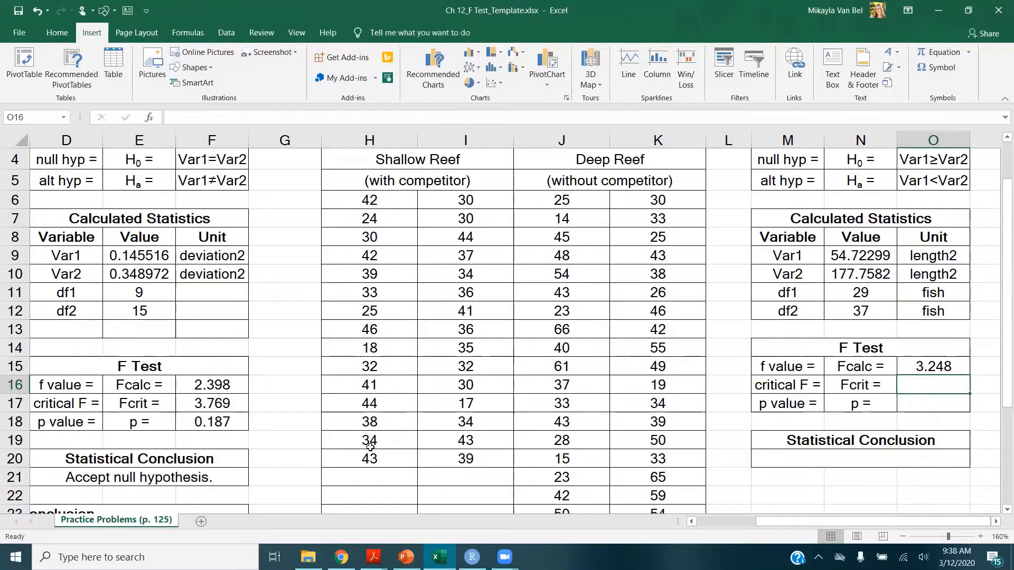
Consult the critical F values table for alpha 0.05 in the statistical tables PDF
{"action": "mouse_move", "coordinate": [373, 557]}
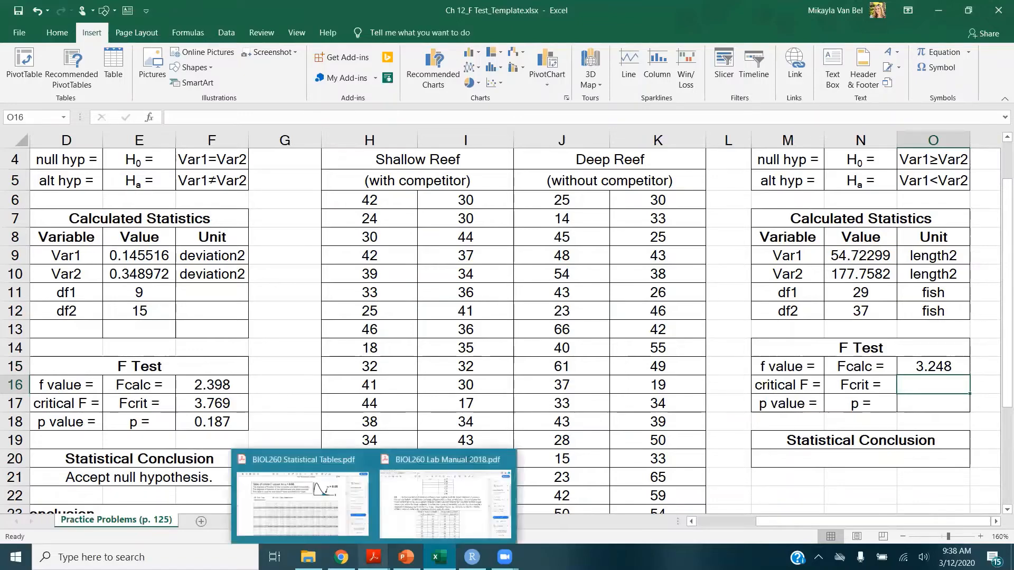
{"action": "left_click", "coordinate": [344, 516]}
{"action": "scroll", "coordinate": [488, 329], "scroll_direction": "up", "scroll_amount": 1}
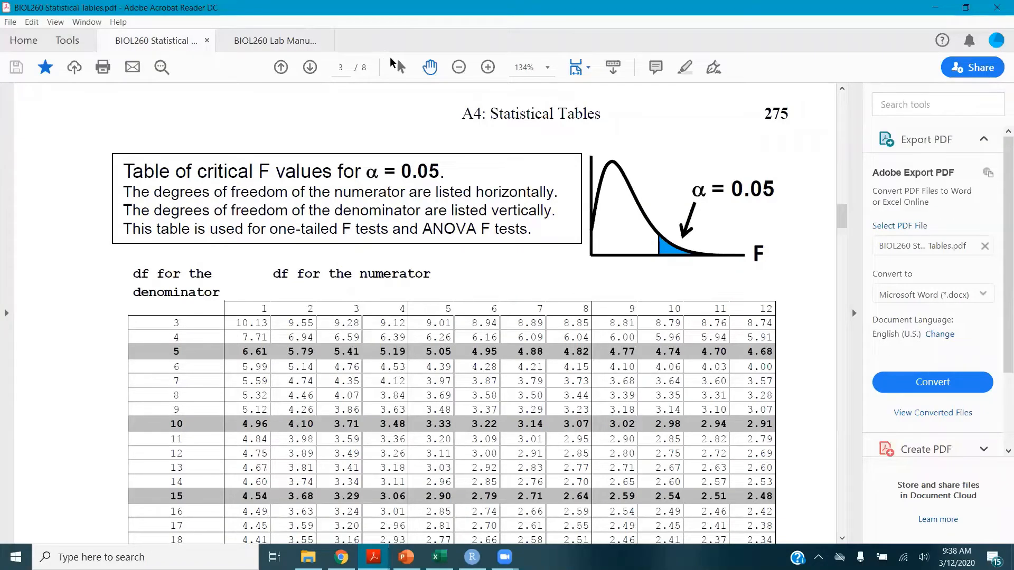
{"action": "left_click", "coordinate": [439, 557]}
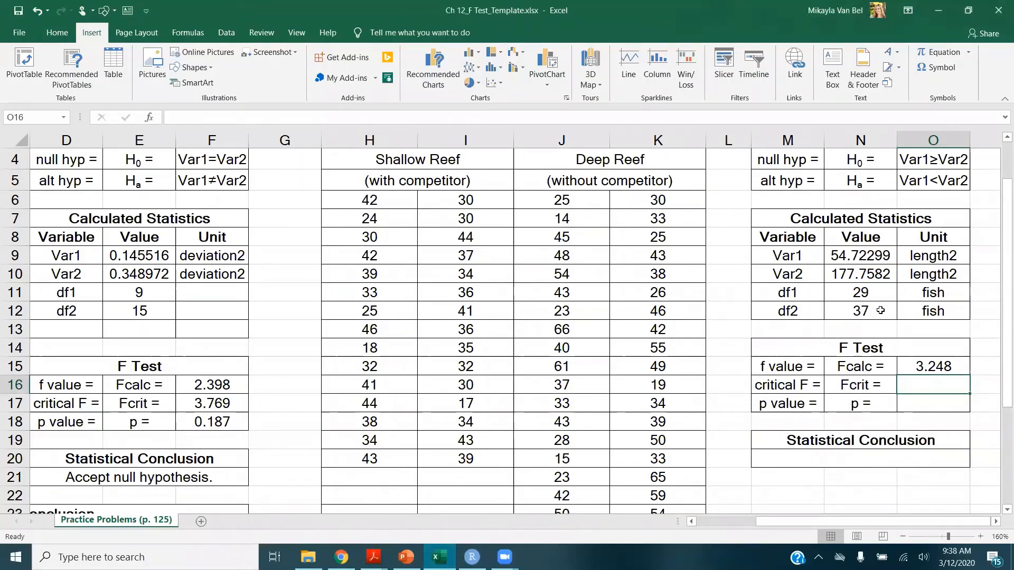
{"action": "mouse_move", "coordinate": [374, 557]}
{"action": "left_click", "coordinate": [446, 433]}
{"action": "scroll", "coordinate": [364, 380], "scroll_direction": "down", "scroll_amount": 10}
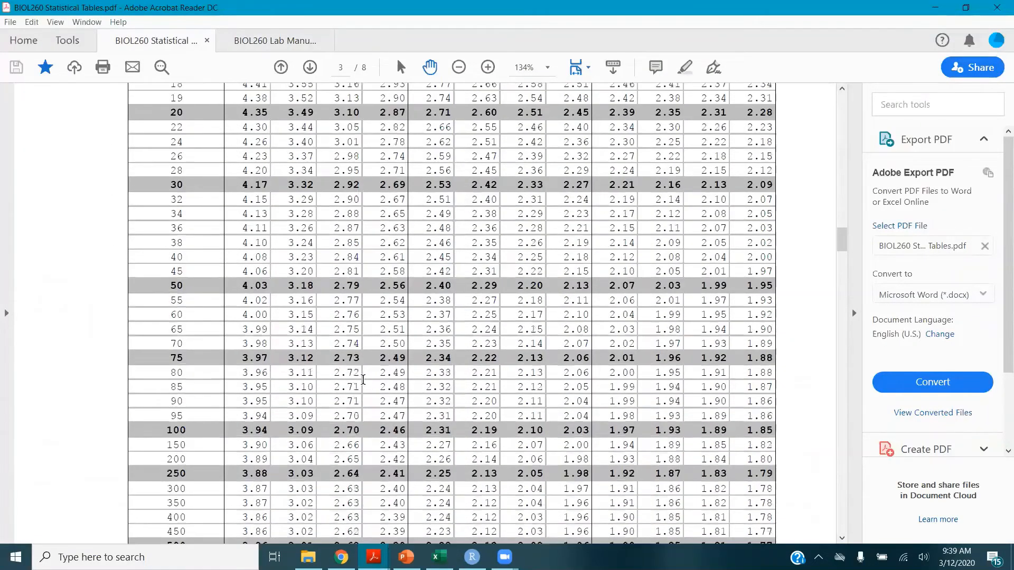
{"action": "scroll", "coordinate": [363, 381], "scroll_direction": "down", "scroll_amount": 4}
{"action": "scroll", "coordinate": [363, 380], "scroll_direction": "up", "scroll_amount": 14}
{"action": "scroll", "coordinate": [363, 380], "scroll_direction": "up", "scroll_amount": 3}
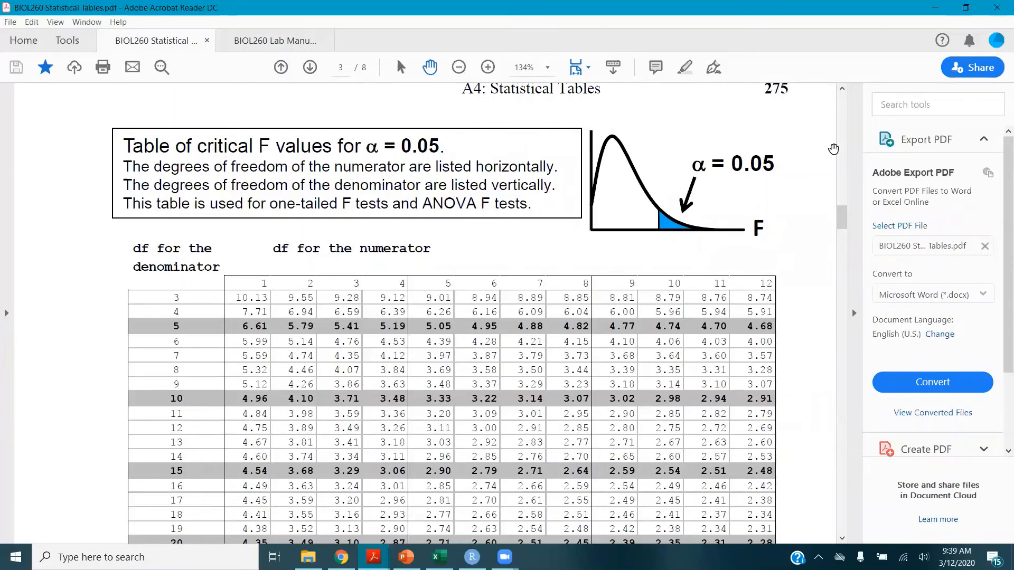
{"action": "left_click", "coordinate": [932, 10]}
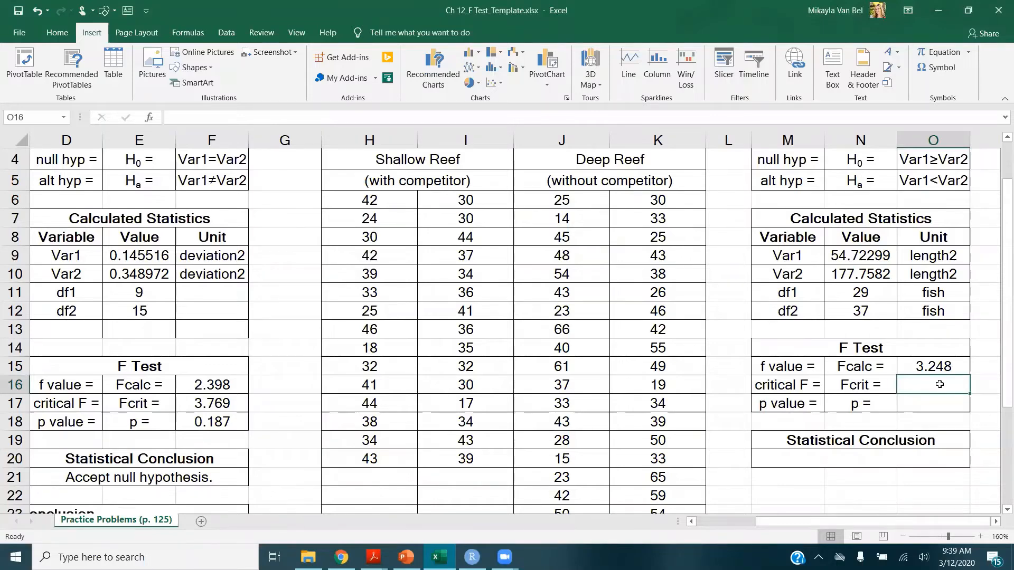
Compute Fcrit with =F.INV.RT(0.05,N12,N11) using df2 as numerator and df1 as denominator
{"action": "type", "text": "=f.inv.rt"}
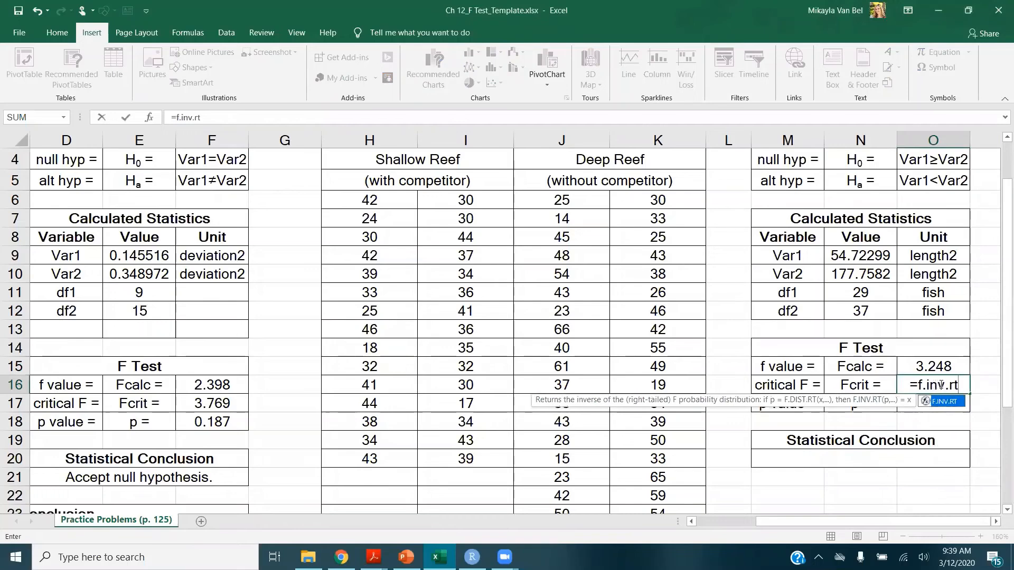
{"action": "key", "text": "Tab"}
{"action": "type", "text": "0.05,"}
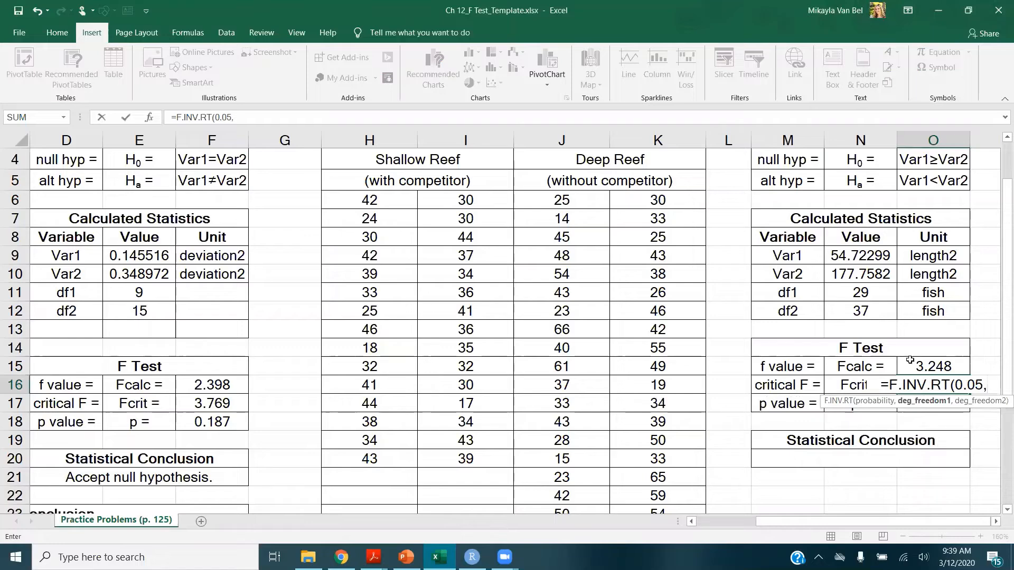
{"action": "left_click", "coordinate": [886, 310]}
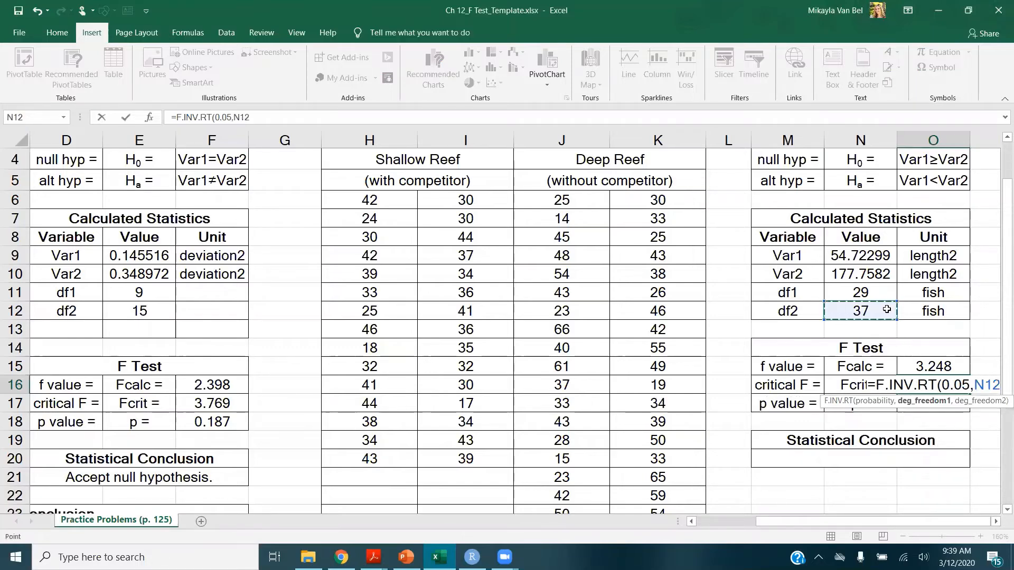
{"action": "type", "text": ","}
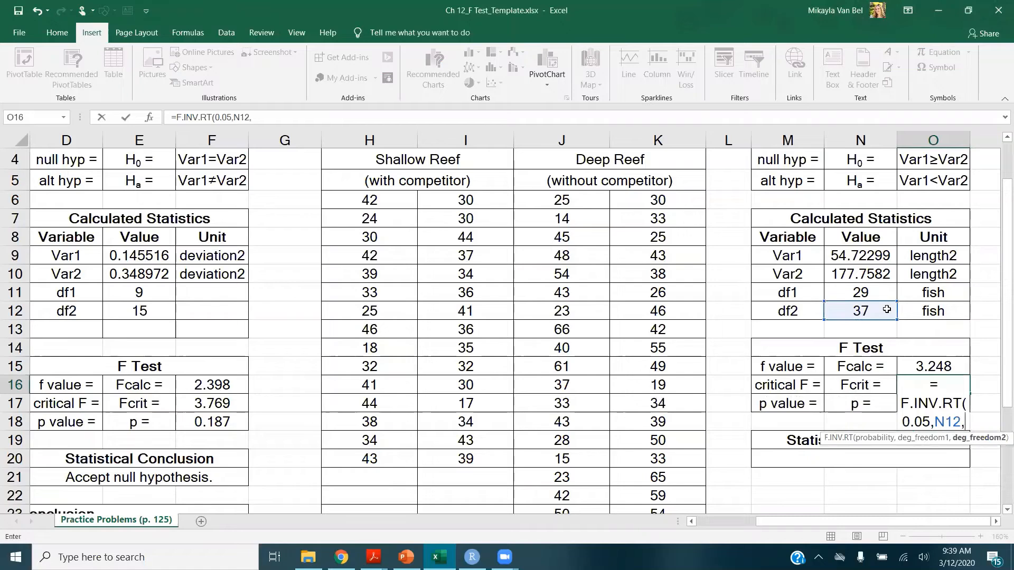
{"action": "left_click", "coordinate": [858, 292]}
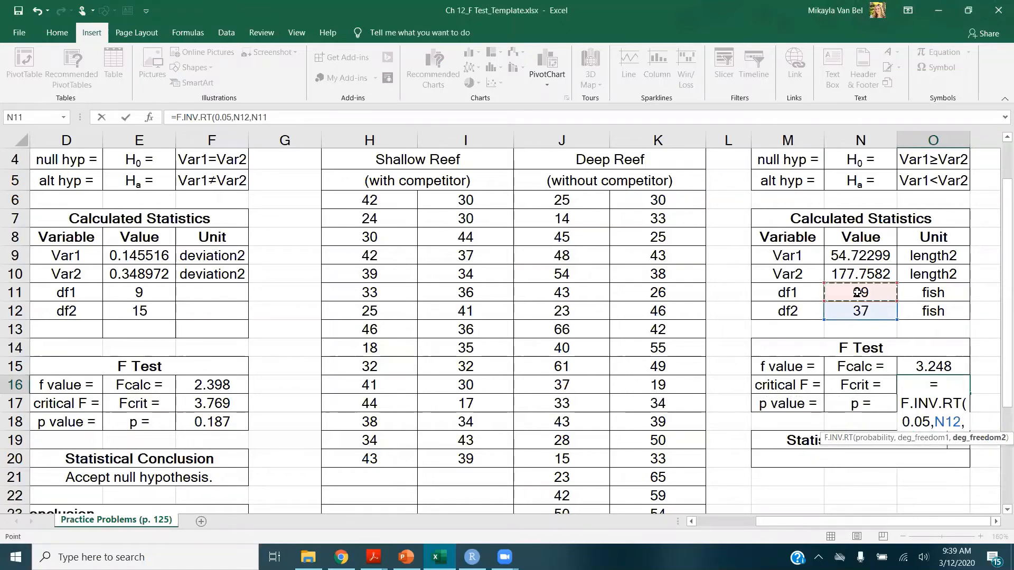
{"action": "key", "text": "Return"}
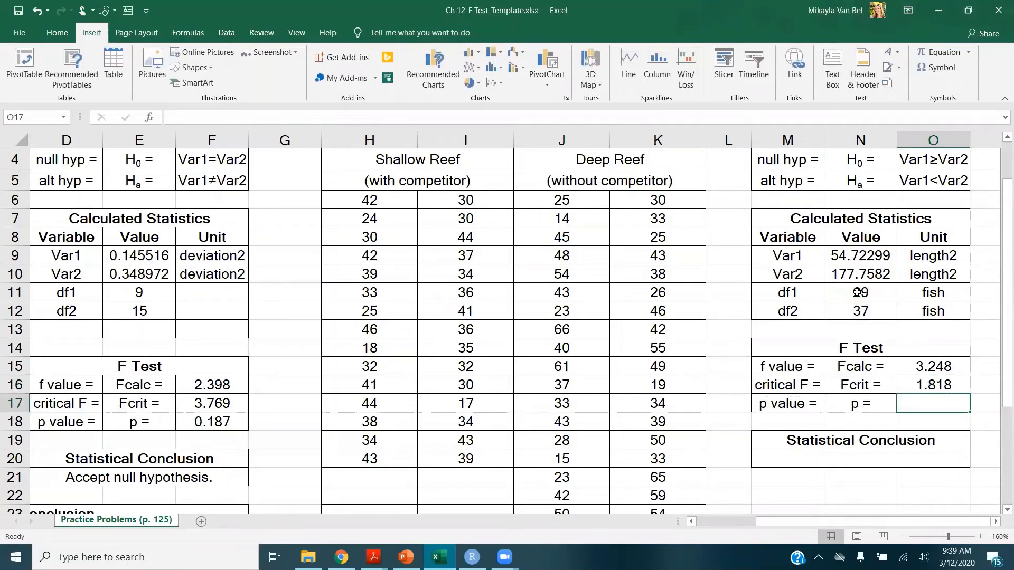
Compute the p value with =F.DIST.RT(O15,N12,N11) from Fcalc and both degrees of freedom
{"action": "type", "text": "=f"}
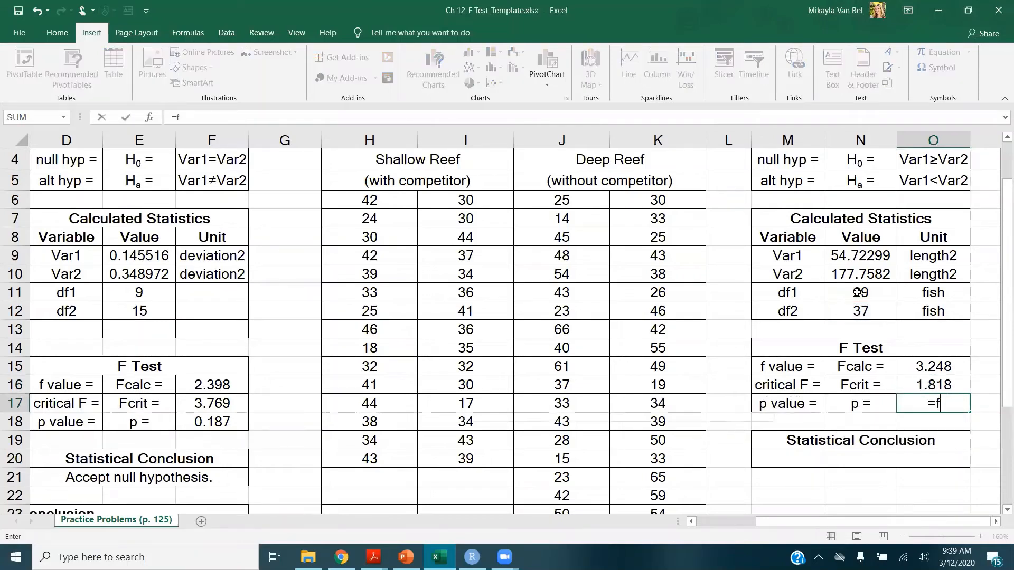
{"action": "type", "text": ".dist.rt"}
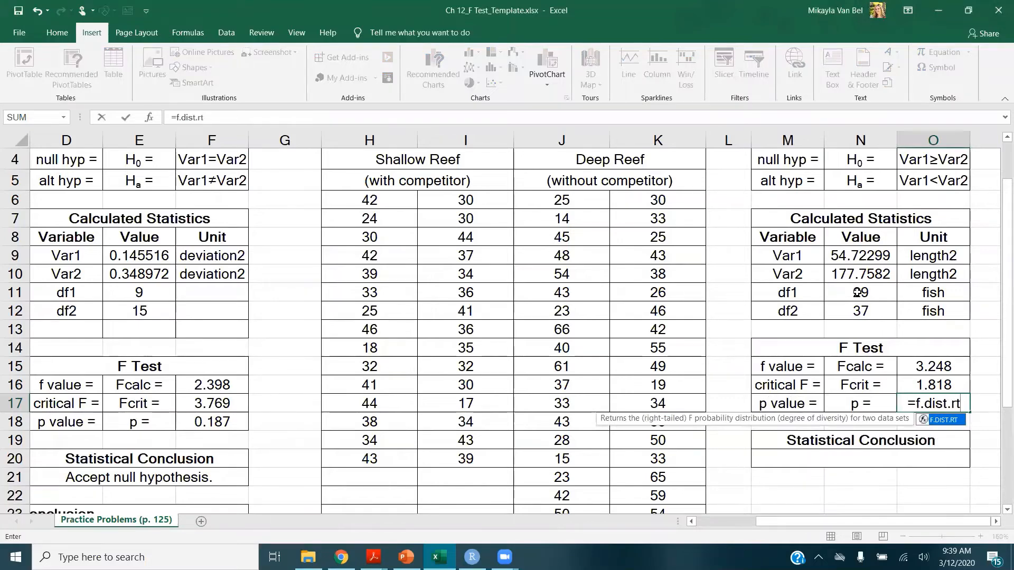
{"action": "key", "text": "Tab"}
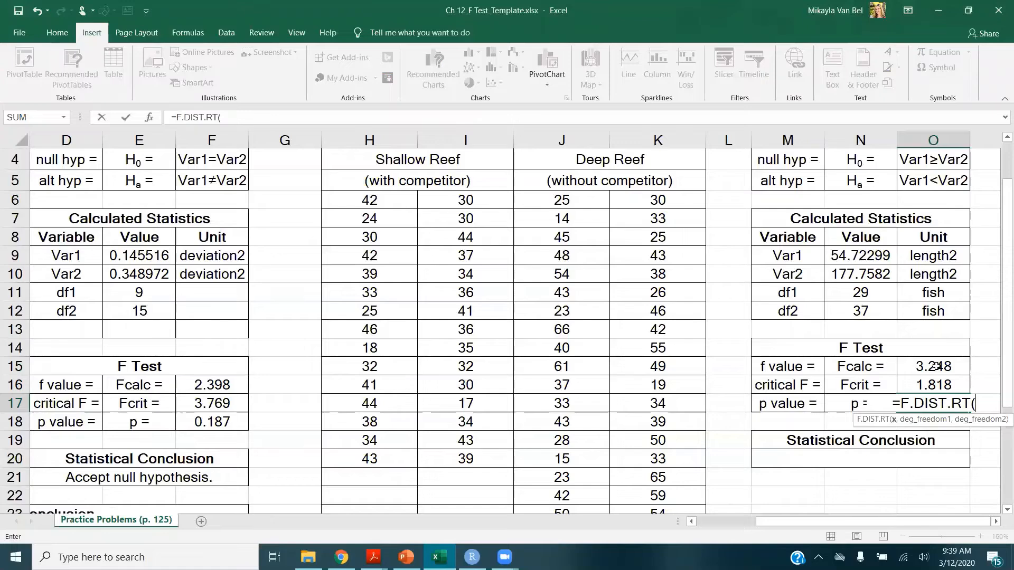
{"action": "left_click", "coordinate": [935, 367]}
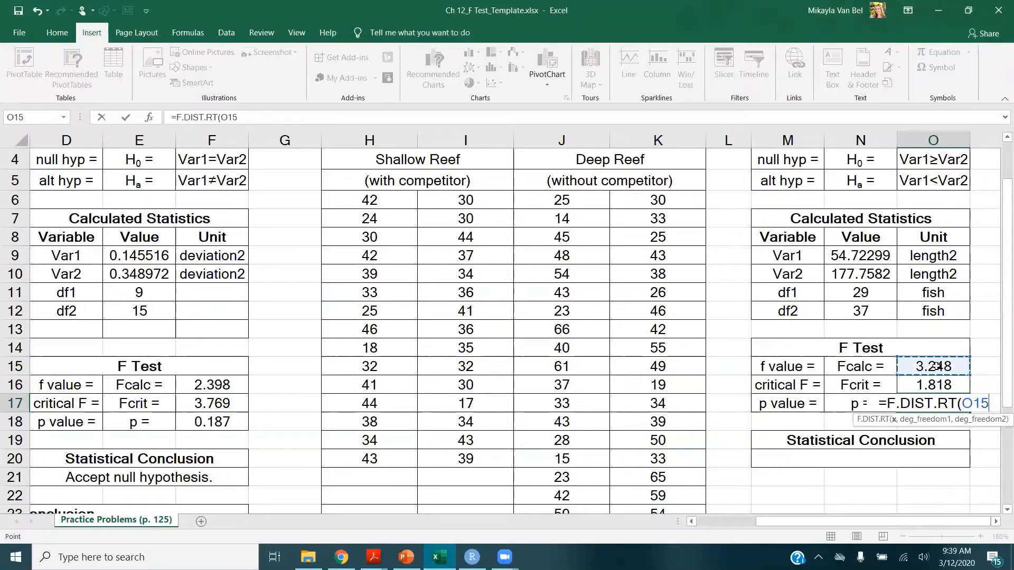
{"action": "type", "text": ","}
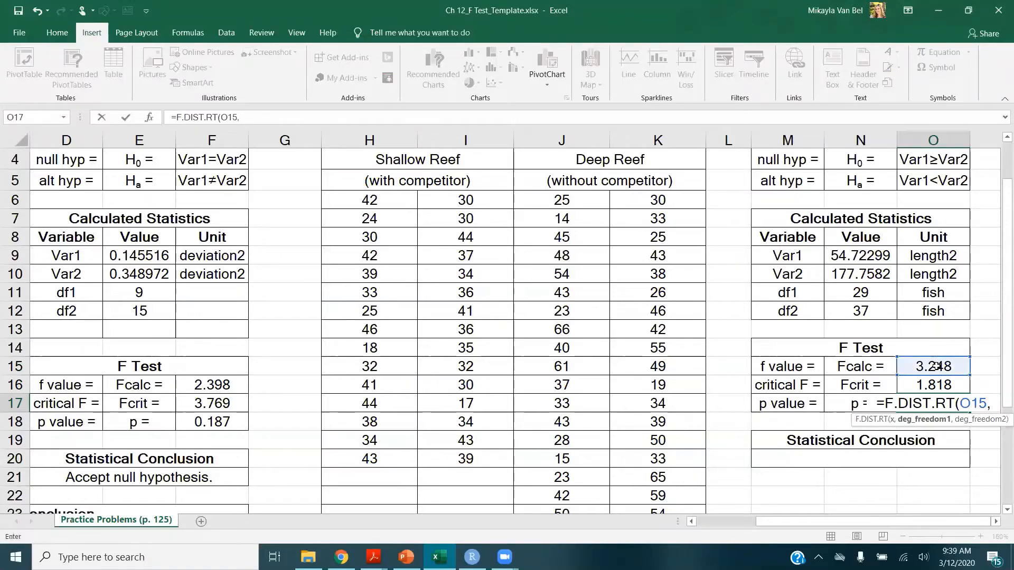
{"action": "left_click", "coordinate": [881, 311]}
{"action": "type", "text": ","}
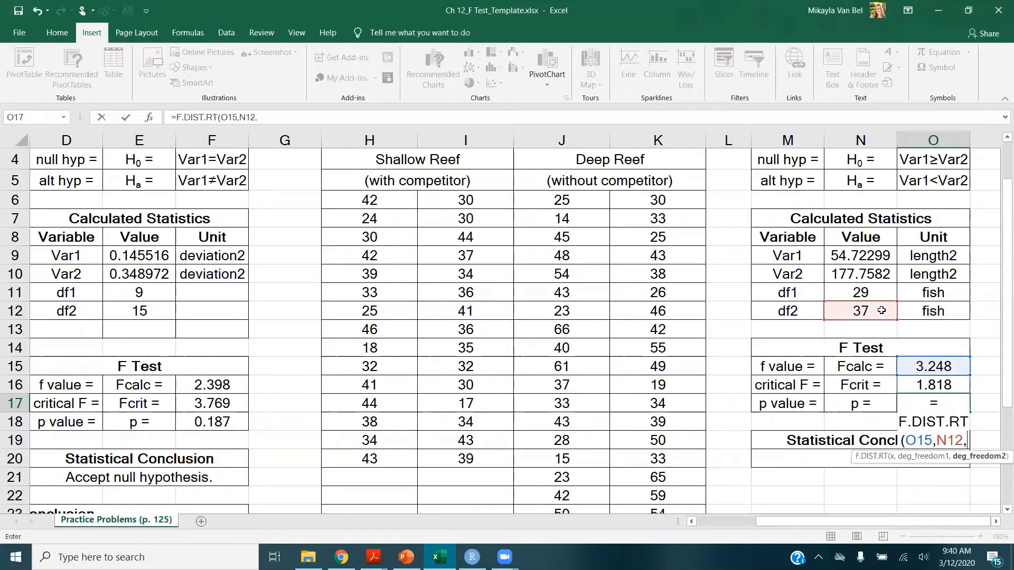
{"action": "left_click", "coordinate": [877, 296]}
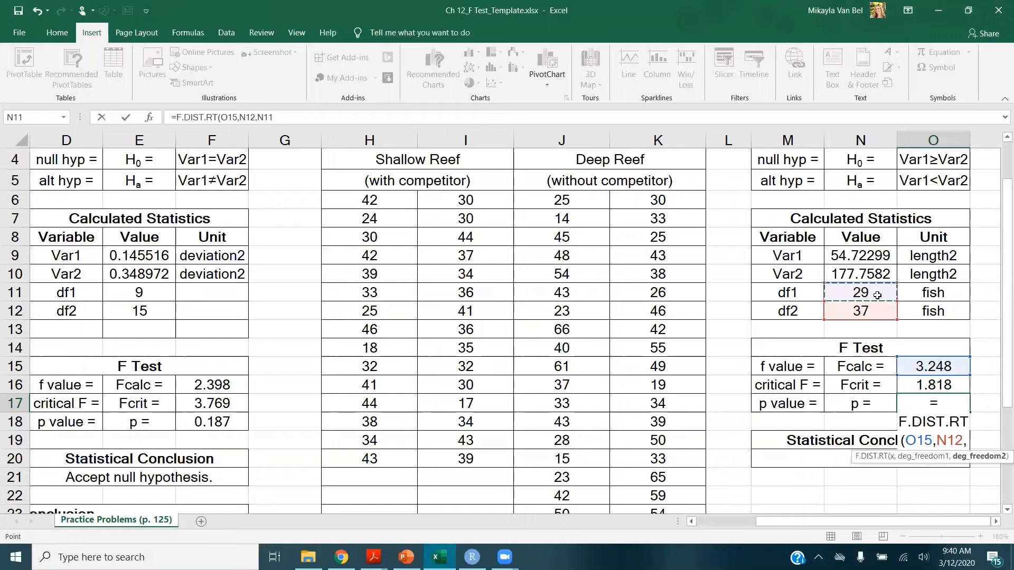
{"action": "key", "text": "Return"}
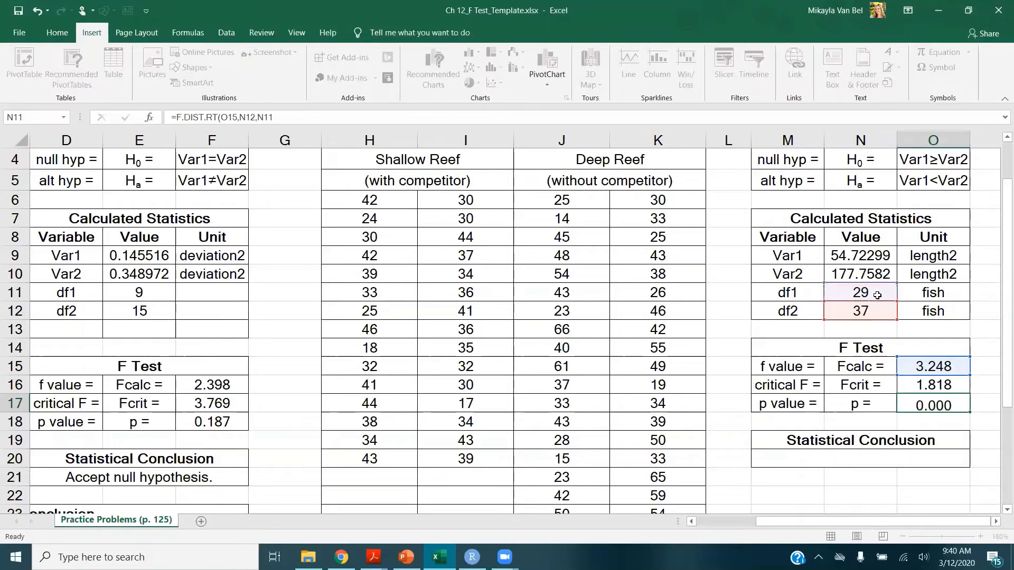
Enter "Reject null hypothesis." as Q2's statistical conclusion
{"action": "key", "text": "Down"}
{"action": "key", "text": "Down"}
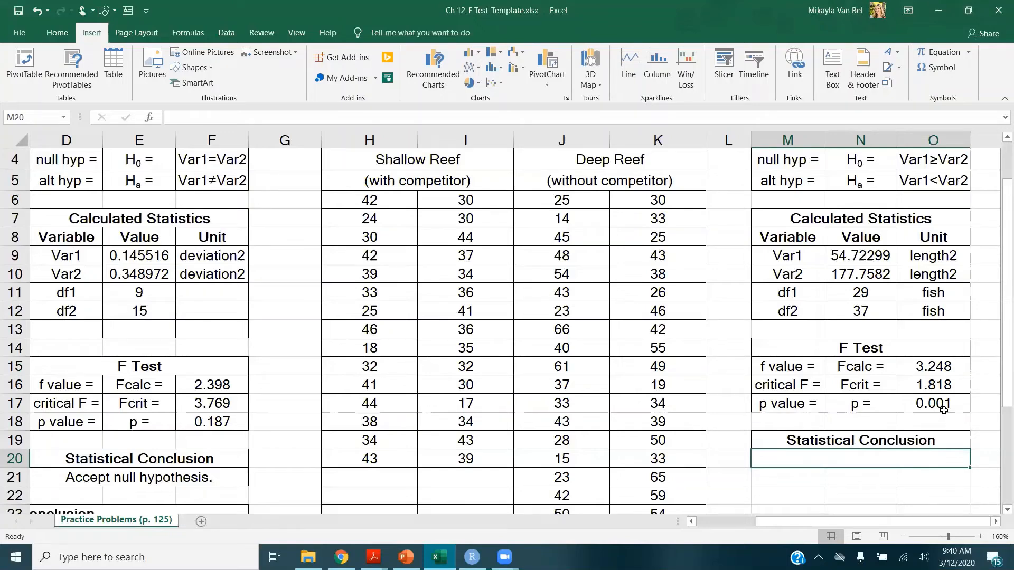
{"action": "type", "text": "Reje"}
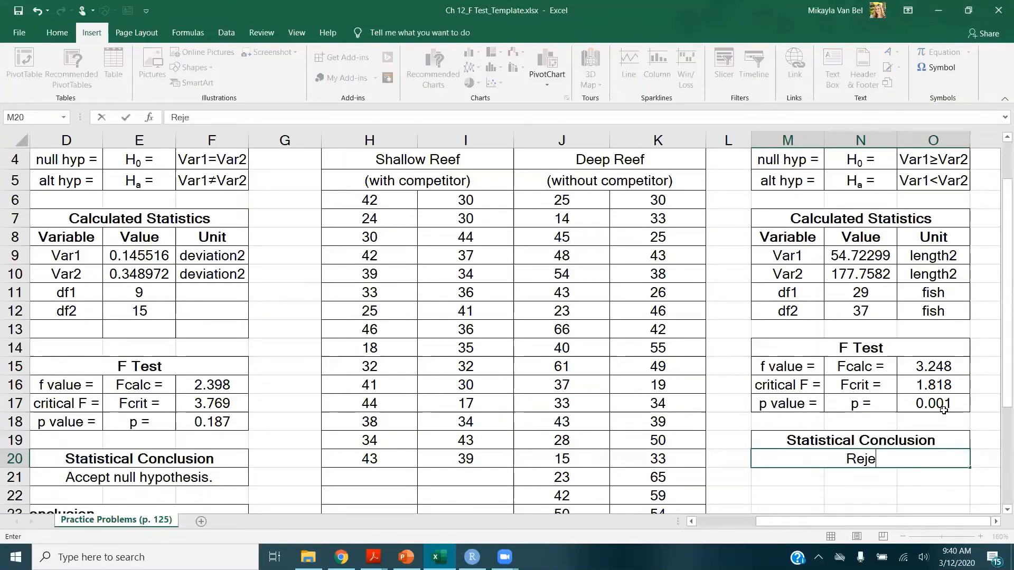
{"action": "type", "text": "ct null hy"}
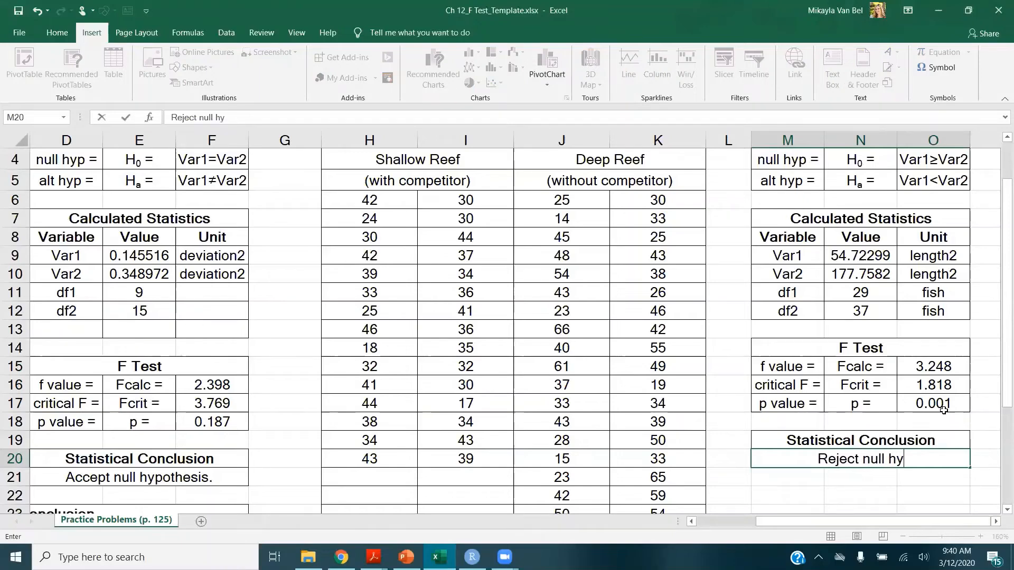
{"action": "type", "text": "pothesis."}
{"action": "key", "text": "Return"}
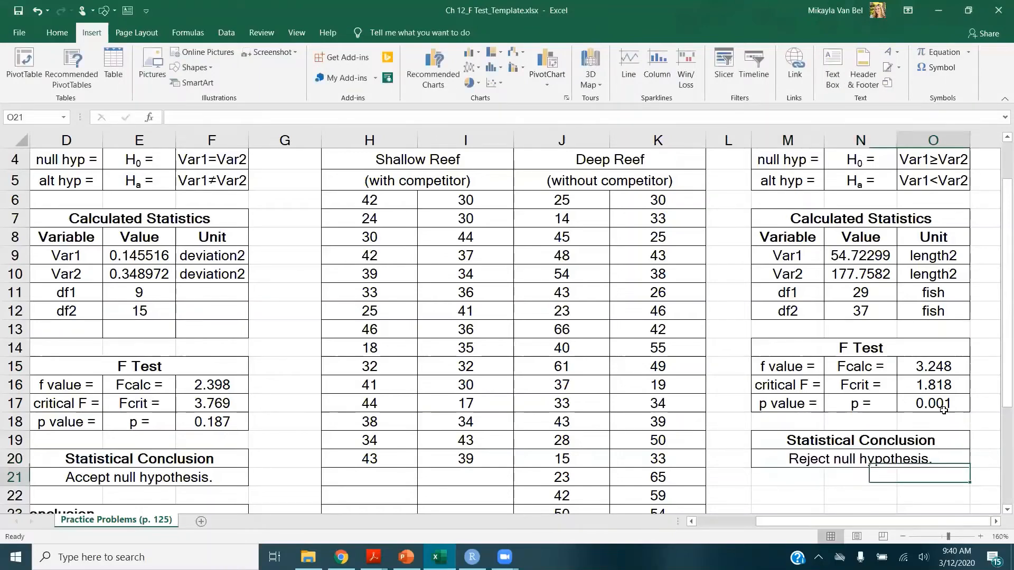
Enter Q2's biological conclusion: "The variance for body length of fish in shallow reef is significantly less than that of fish in deep reef."
{"action": "scroll", "coordinate": [879, 376], "scroll_direction": "down", "scroll_amount": 3}
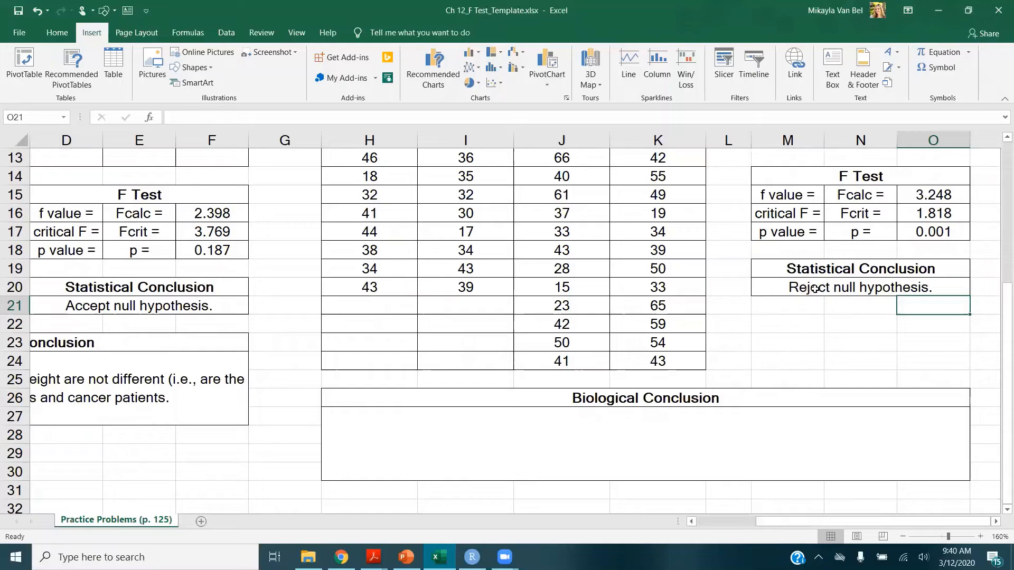
{"action": "scroll", "coordinate": [817, 289], "scroll_direction": "up", "scroll_amount": 4}
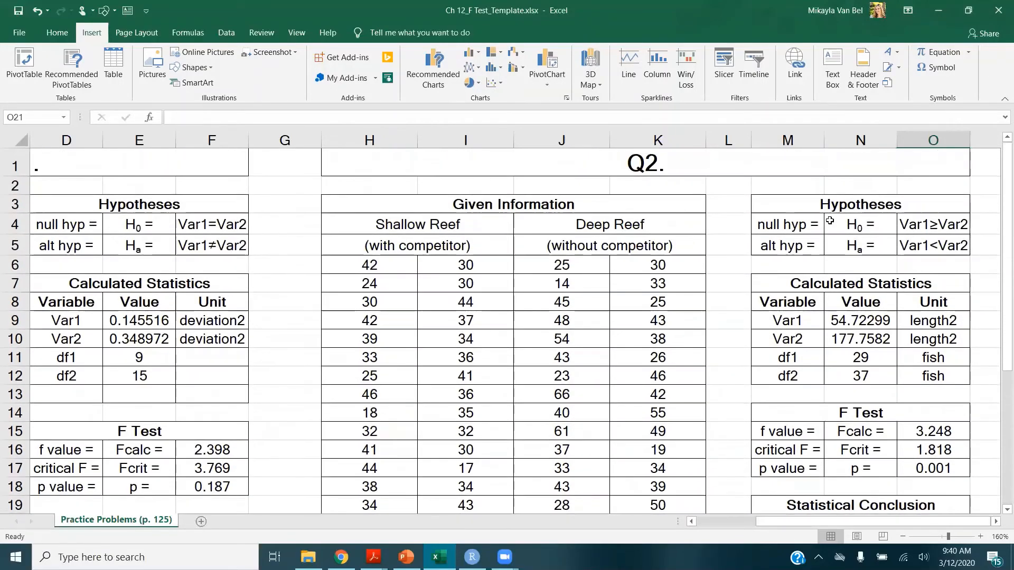
{"action": "left_click", "coordinate": [951, 244]}
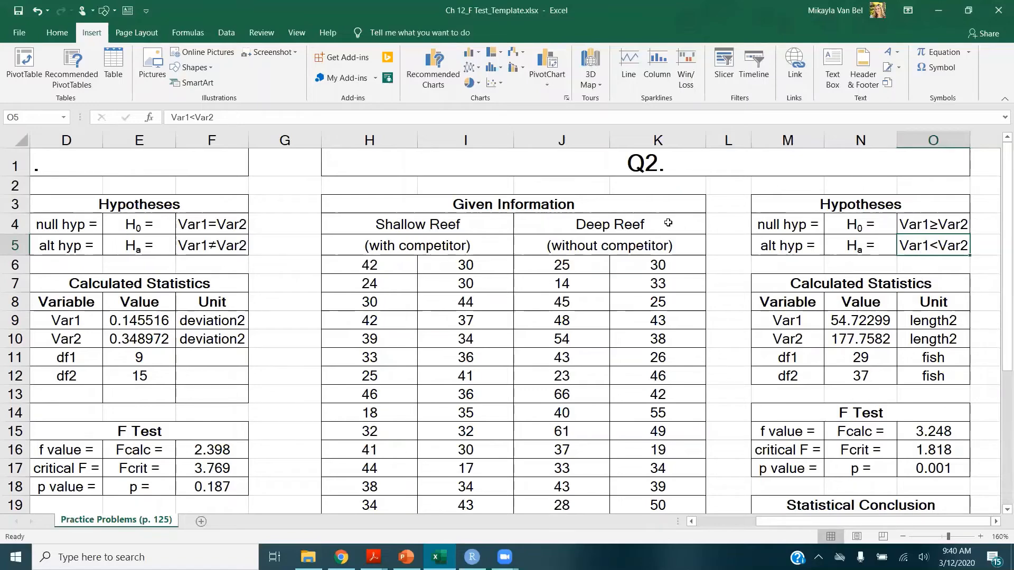
{"action": "scroll", "coordinate": [669, 223], "scroll_direction": "down", "scroll_amount": 4}
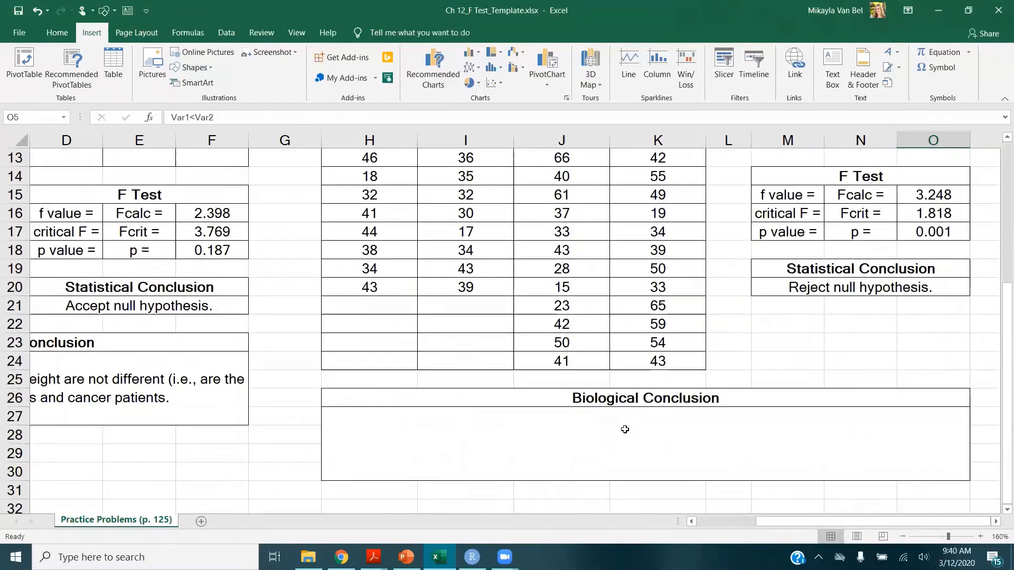
{"action": "left_click", "coordinate": [622, 430]}
{"action": "type", "text": "Th"}
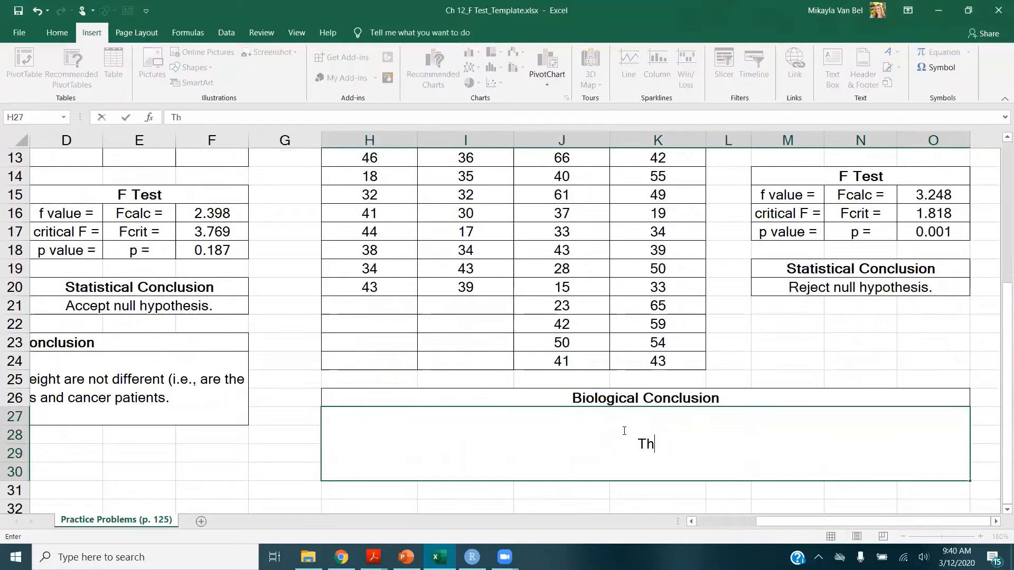
{"action": "type", "text": "e variance for "}
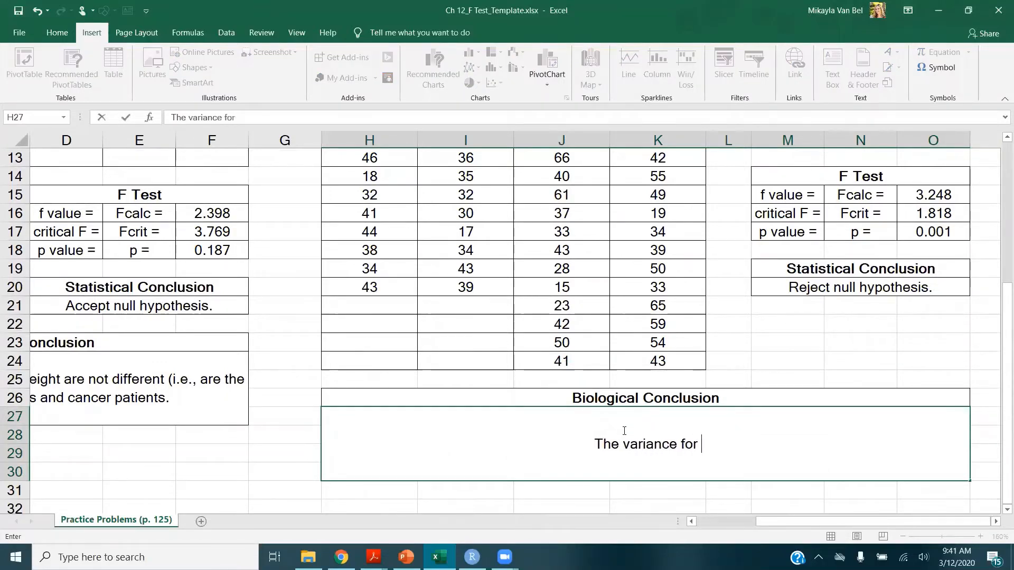
{"action": "type", "text": "body length of sih"}
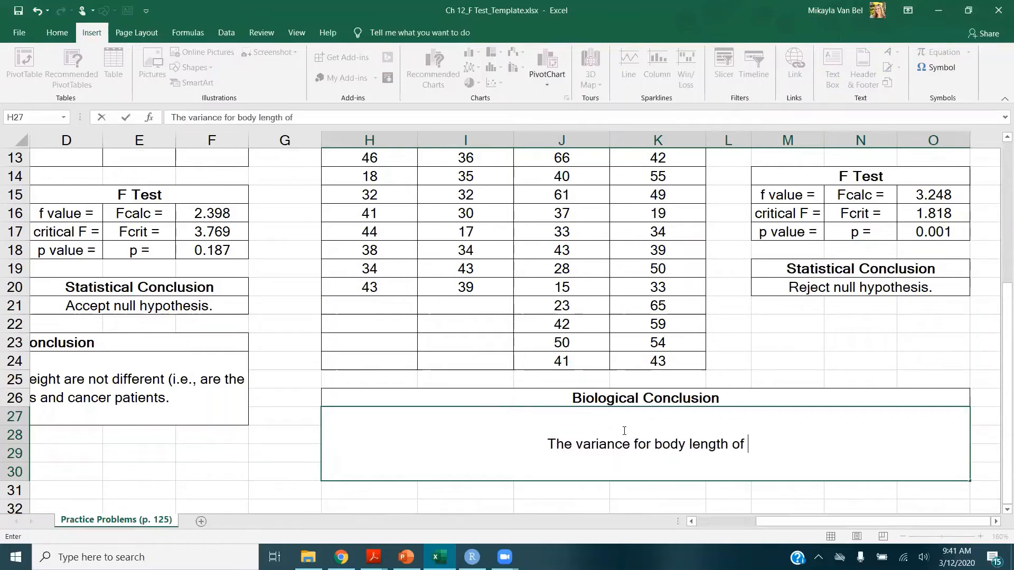
{"action": "key", "text": "BackSpace"}
{"action": "key", "text": "BackSpace"}
{"action": "key", "text": "BackSpace"}
{"action": "type", "text": "f"}
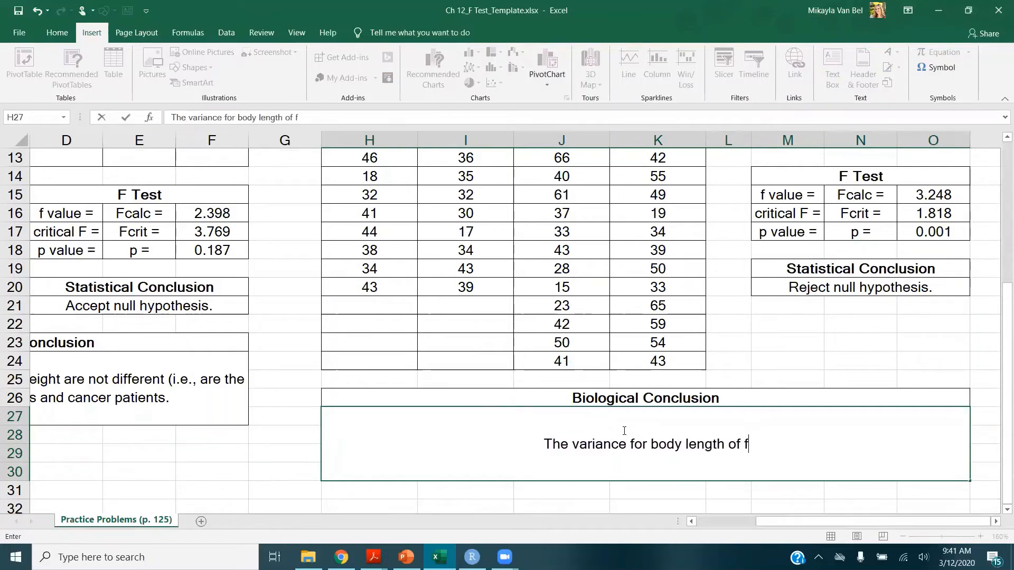
{"action": "type", "text": "ish in shallow re"}
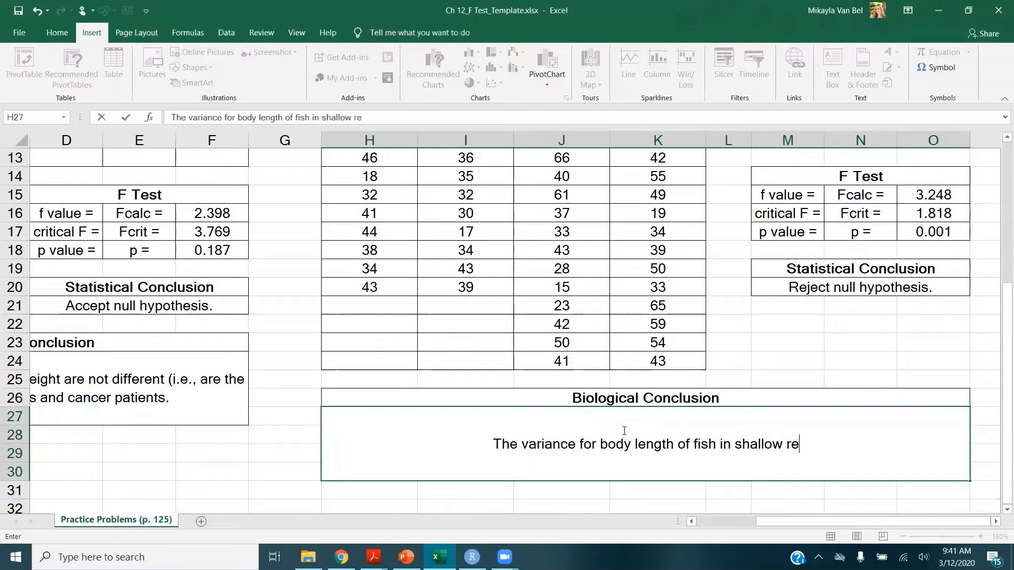
{"action": "type", "text": "ef is less th"}
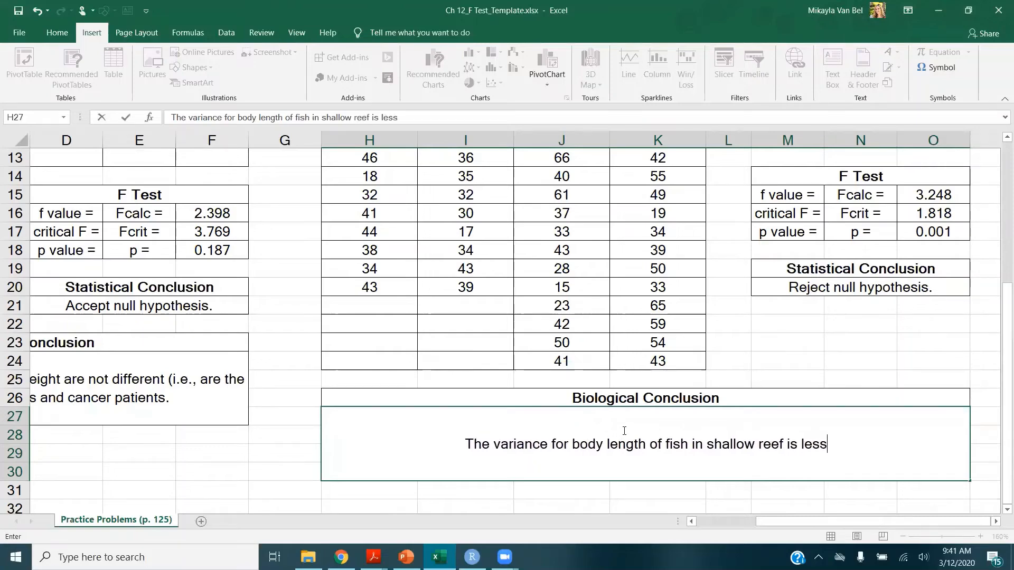
{"action": "key", "text": "BackSpace"}
{"action": "key", "text": "BackSpace"}
{"action": "key", "text": "BackSpace"}
{"action": "key", "text": "BackSpace"}
{"action": "key", "text": "BackSpace"}
{"action": "key", "text": "BackSpace"}
{"action": "key", "text": "BackSpace"}
{"action": "type", "text": "significantly "}
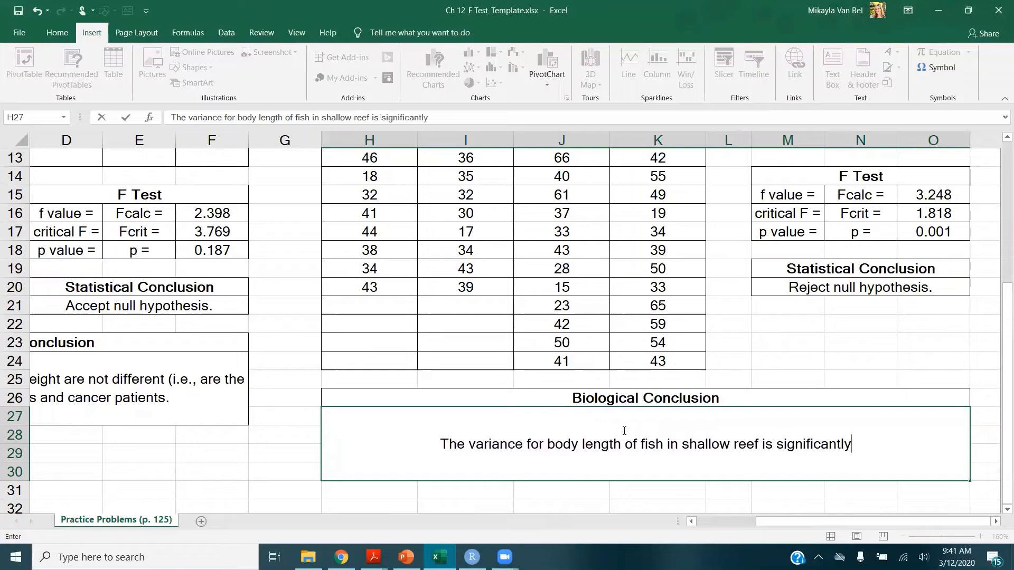
{"action": "type", "text": "less than "}
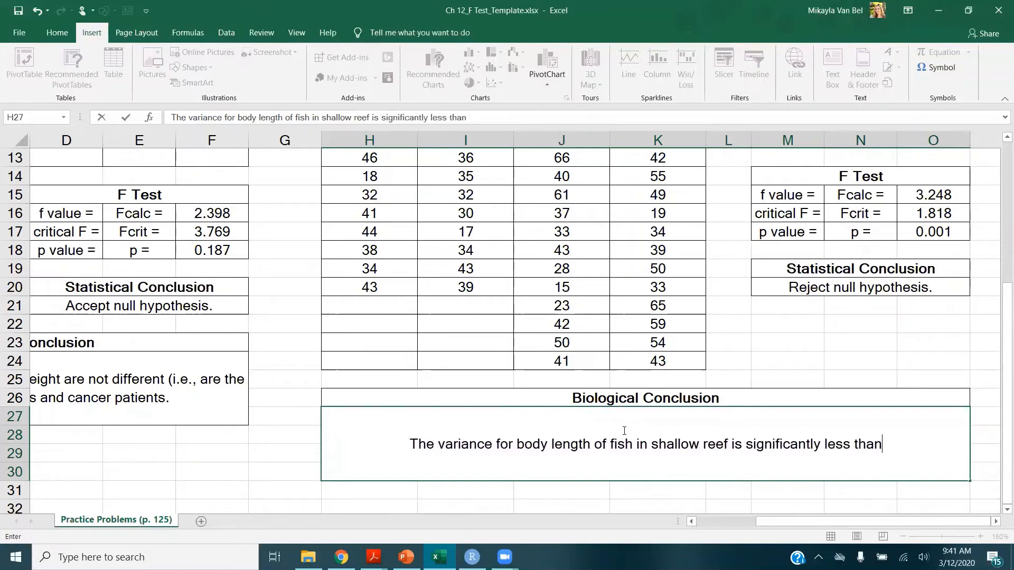
{"action": "type", "text": "that of f"}
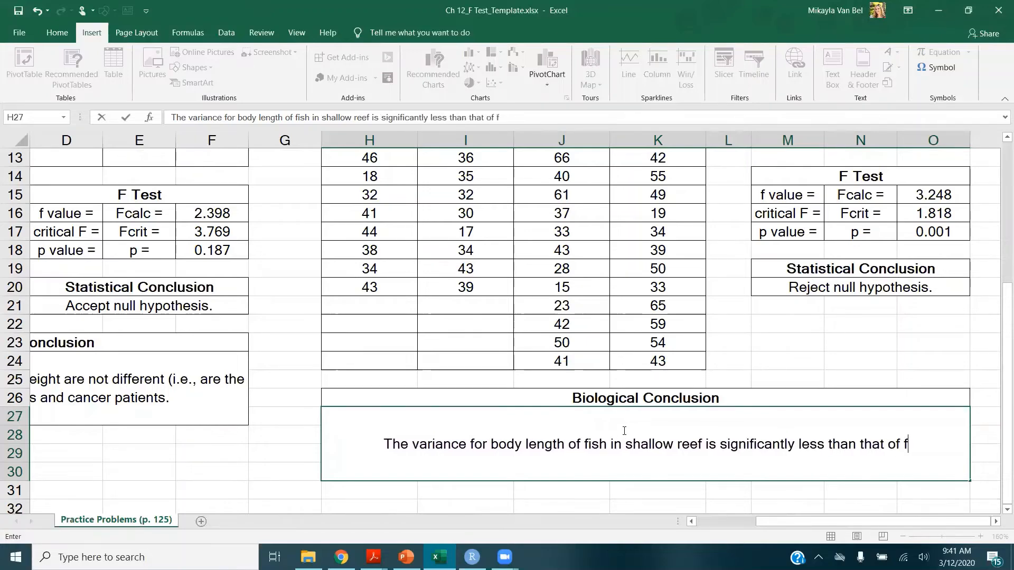
{"action": "type", "text": "ish in deep ree"}
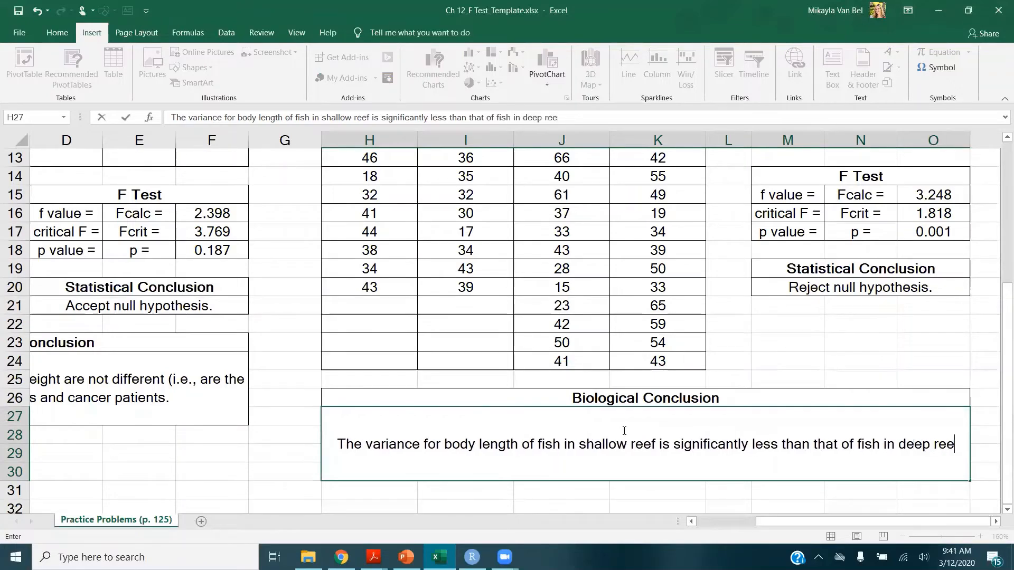
{"action": "type", "text": "f."}
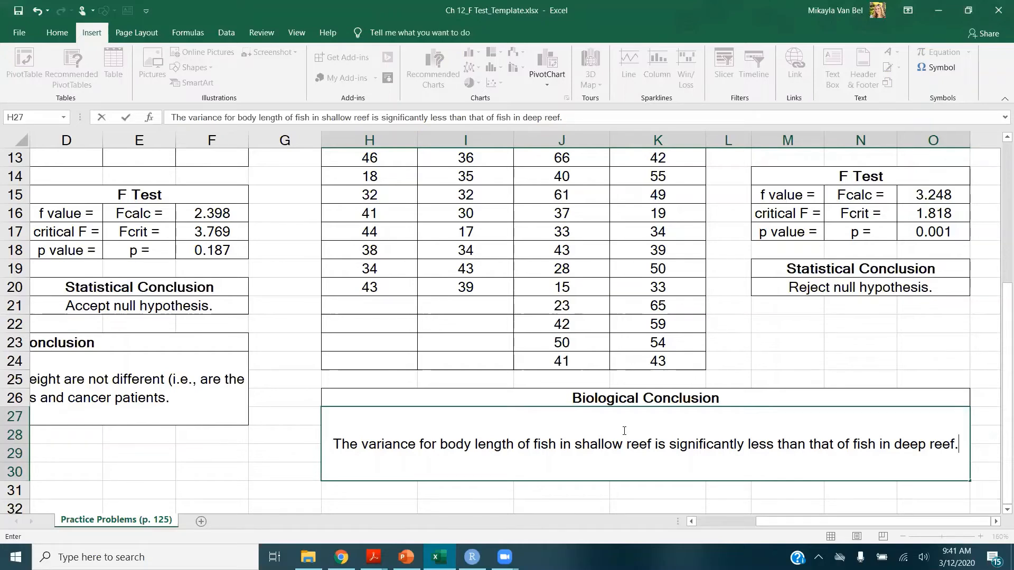
{"action": "key", "text": "Return"}
{"action": "scroll", "coordinate": [504, 331], "scroll_direction": "down", "scroll_amount": 1}
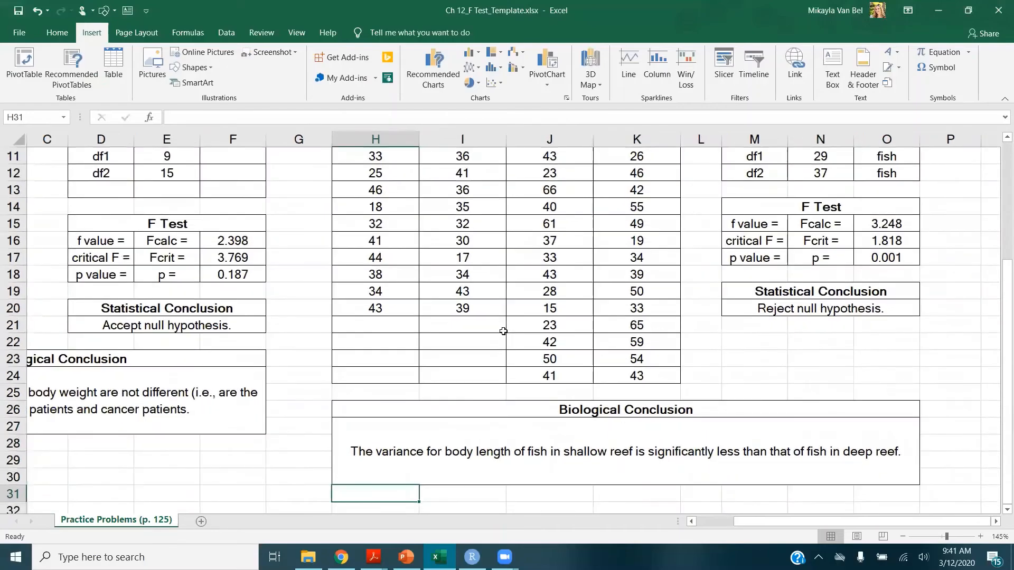
{"action": "scroll", "coordinate": [503, 331], "scroll_direction": "down", "scroll_amount": 1}
{"action": "key", "text": "ctrl+Home"}
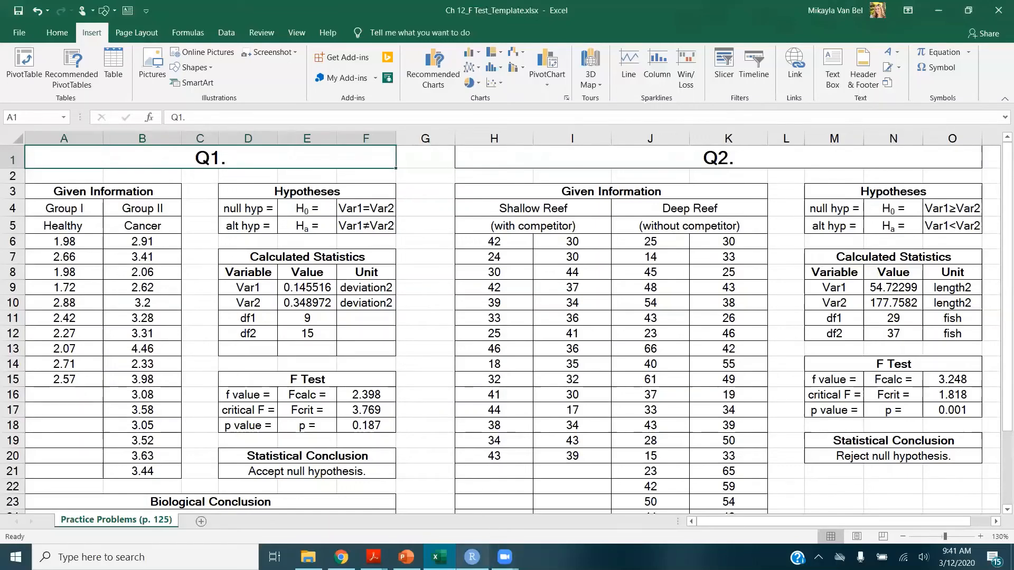
Switch to RStudio and create a new blank R script
{"action": "left_click", "coordinate": [471, 556]}
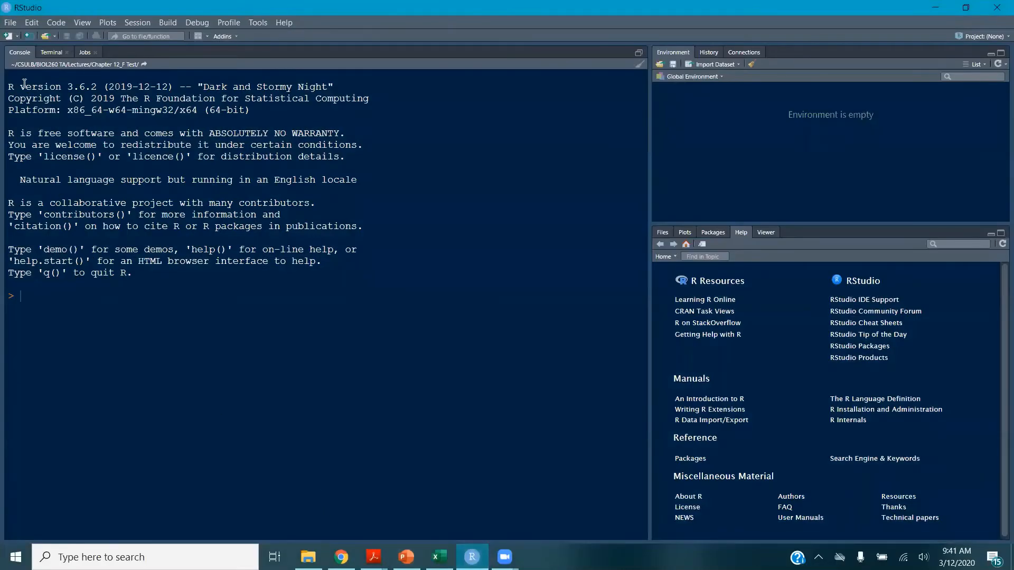
{"action": "left_click", "coordinate": [10, 22]}
{"action": "mouse_move", "coordinate": [16, 37]}
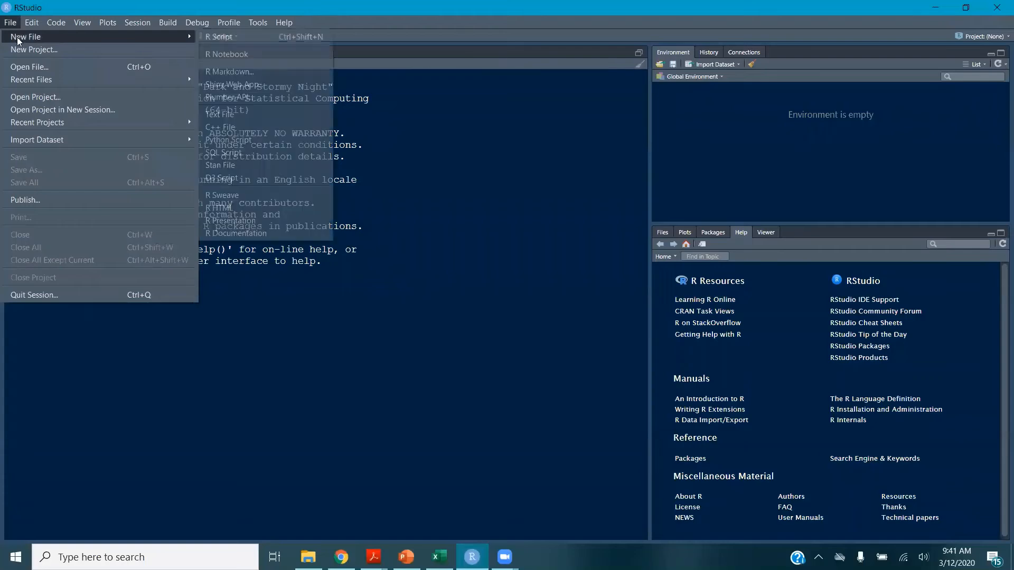
{"action": "left_click", "coordinate": [227, 37]}
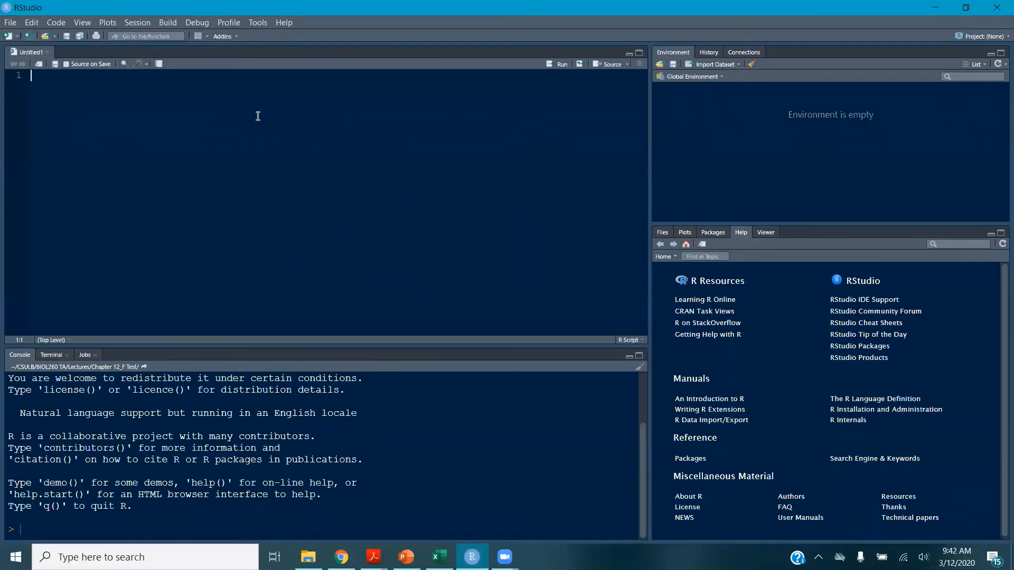
Back in Excel, copy Q1's Healthy and Cancer data columns with headers into a new blank workbook
{"action": "left_click", "coordinate": [439, 556]}
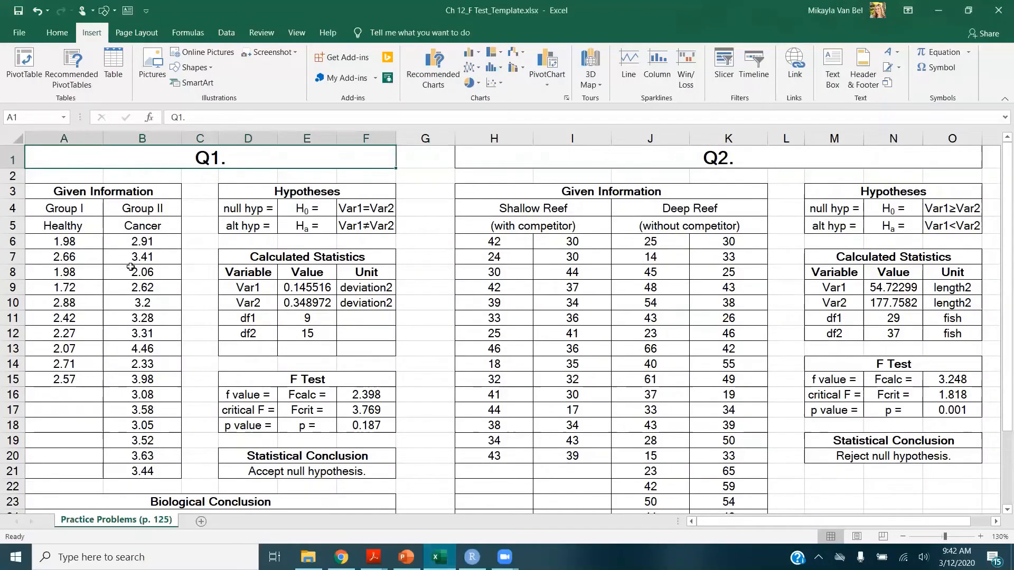
{"action": "mouse_move", "coordinate": [63, 226]}
{"action": "left_mouse_down"}
{"action": "mouse_move", "coordinate": [73, 312]}
{"action": "mouse_move", "coordinate": [147, 468]}
{"action": "left_mouse_up"}
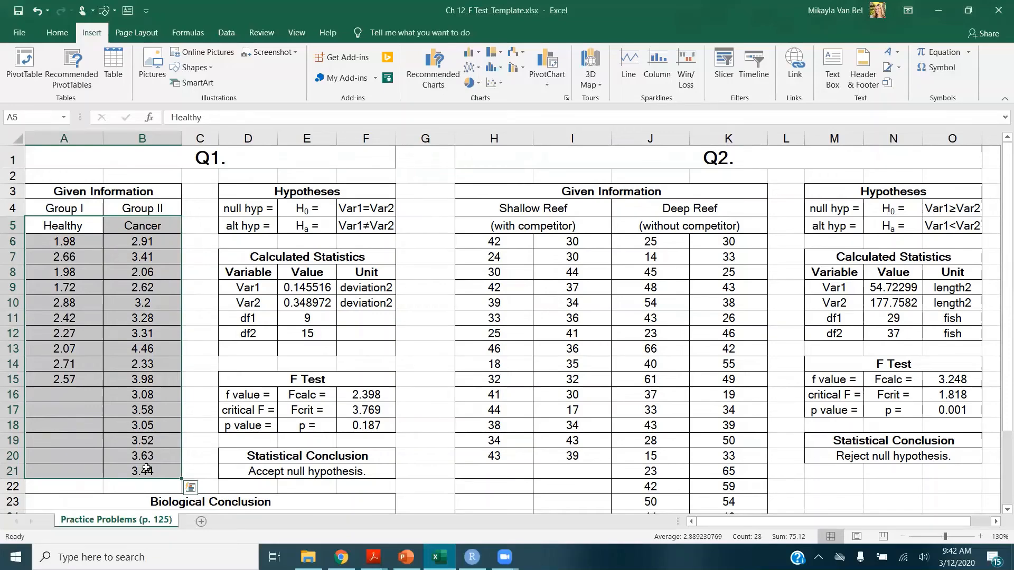
{"action": "key", "text": "ctrl+c"}
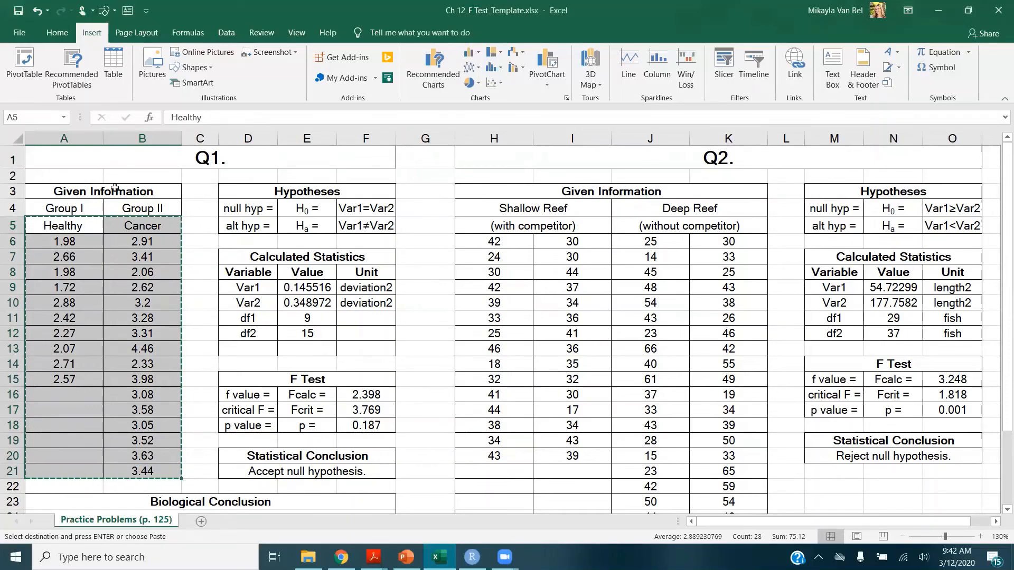
{"action": "left_click", "coordinate": [19, 33]}
{"action": "left_click", "coordinate": [34, 89]}
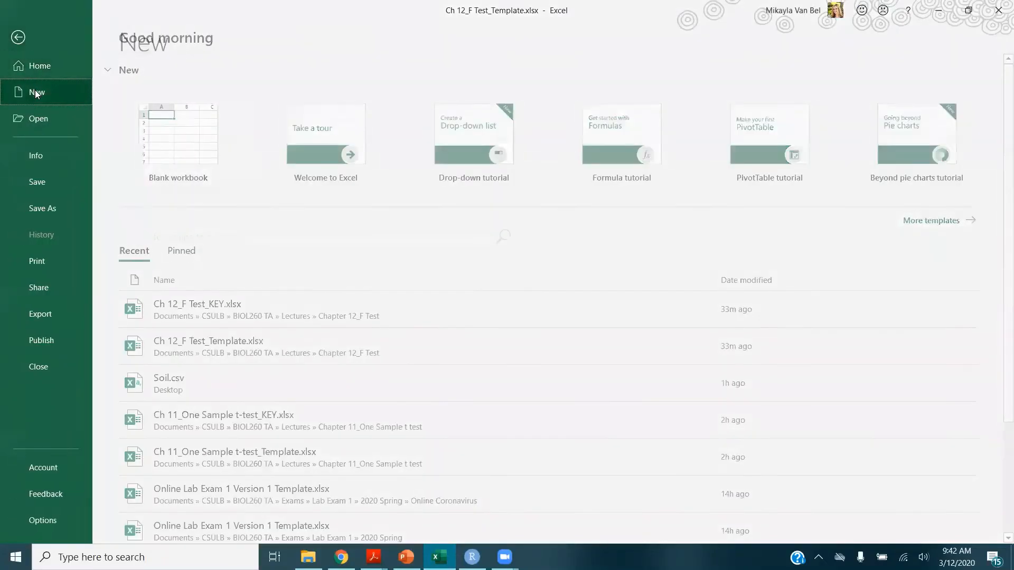
{"action": "left_click", "coordinate": [192, 125]}
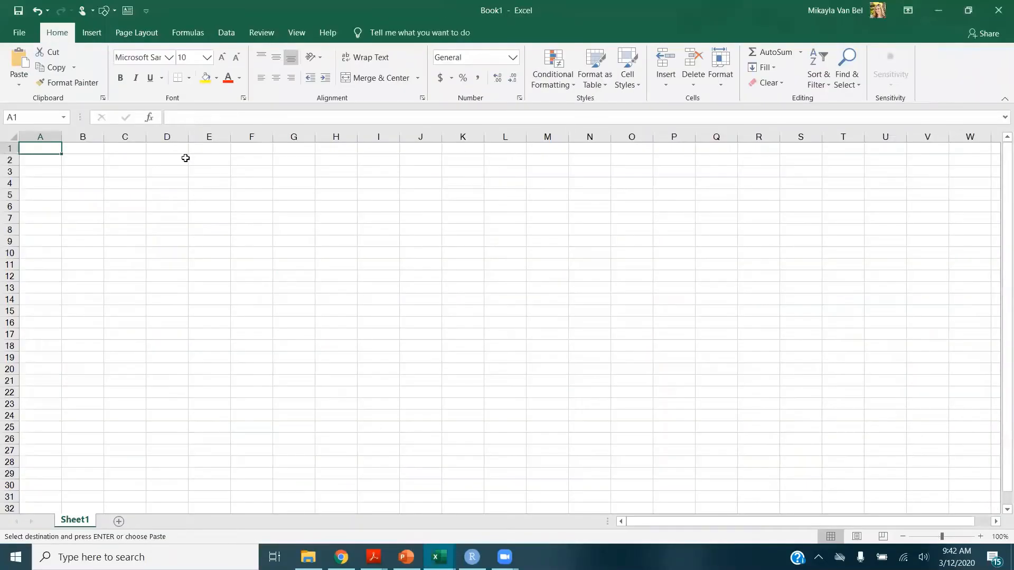
{"action": "key", "text": "ctrl+v"}
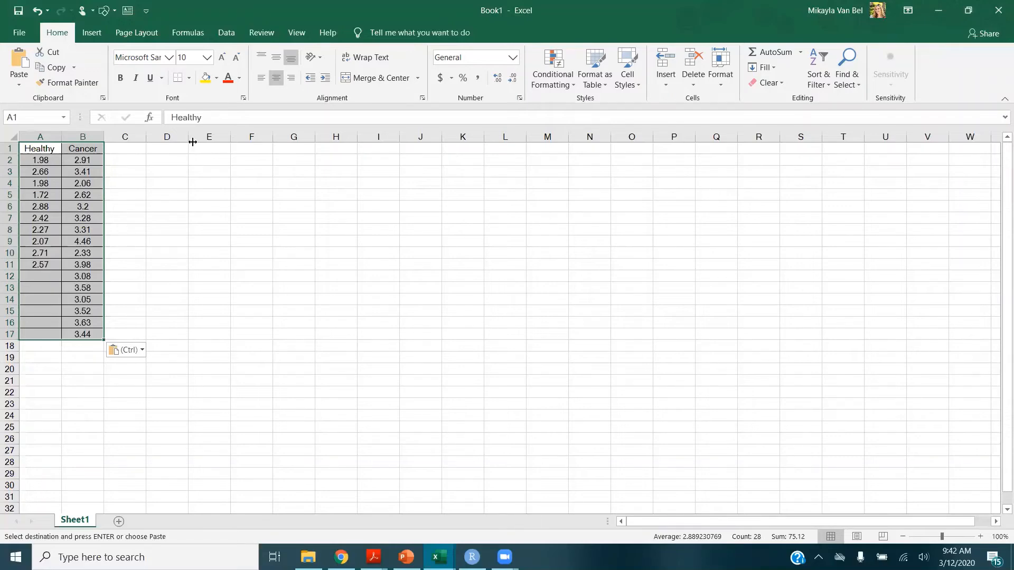
Save the new workbook to the Desktop as BodyWeight in CSV (Comma delimited) format, keeping that format, and return to RStudio
{"action": "left_click", "coordinate": [31, 36]}
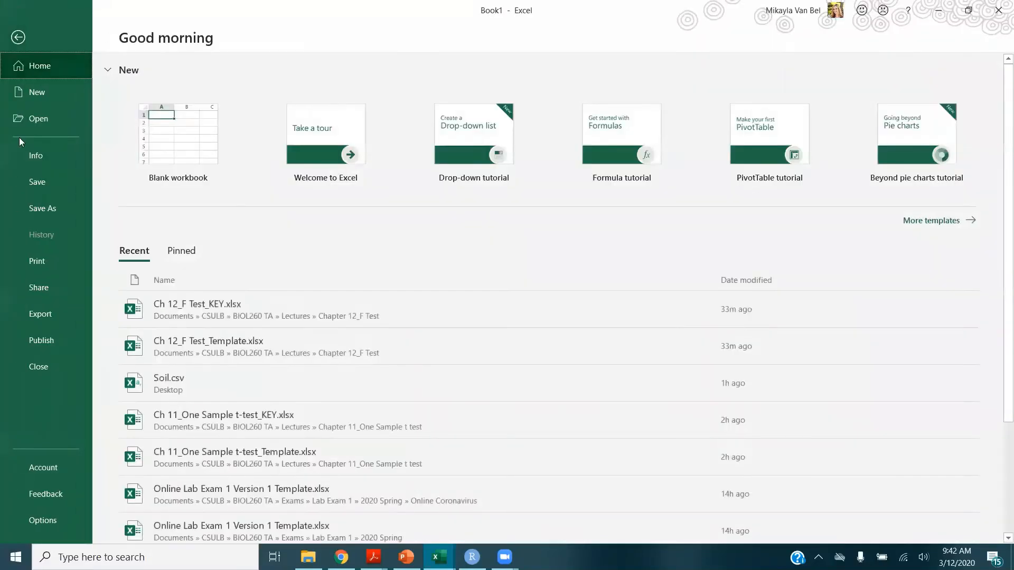
{"action": "left_click", "coordinate": [37, 184]}
{"action": "left_click", "coordinate": [156, 236]}
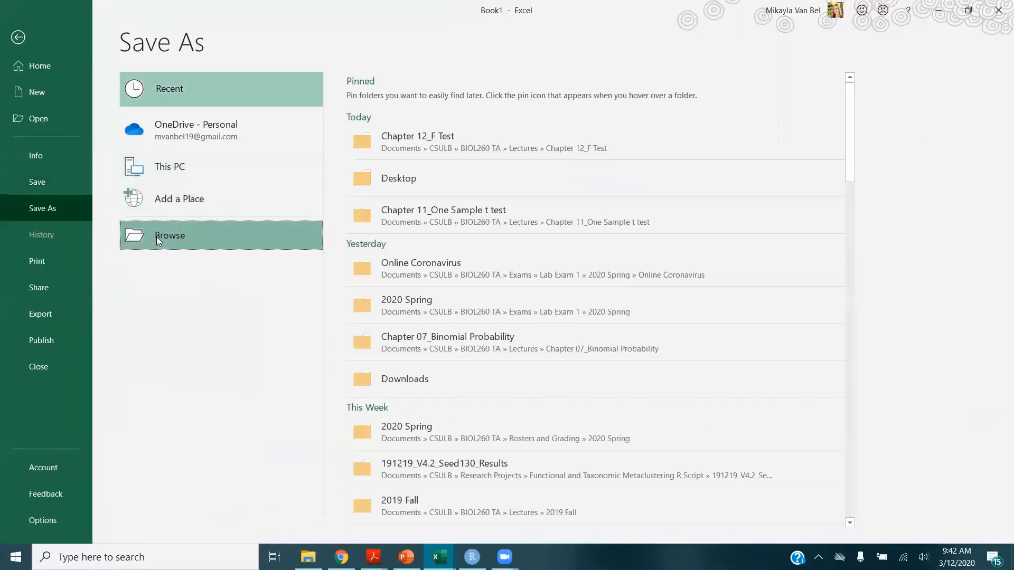
{"action": "left_click", "coordinate": [54, 108]}
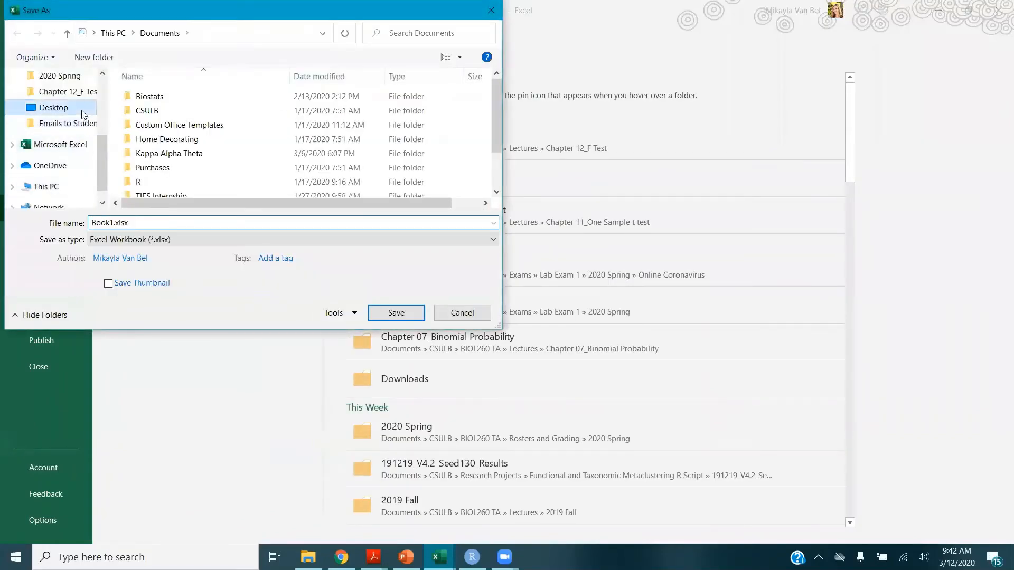
{"action": "left_click", "coordinate": [151, 227]}
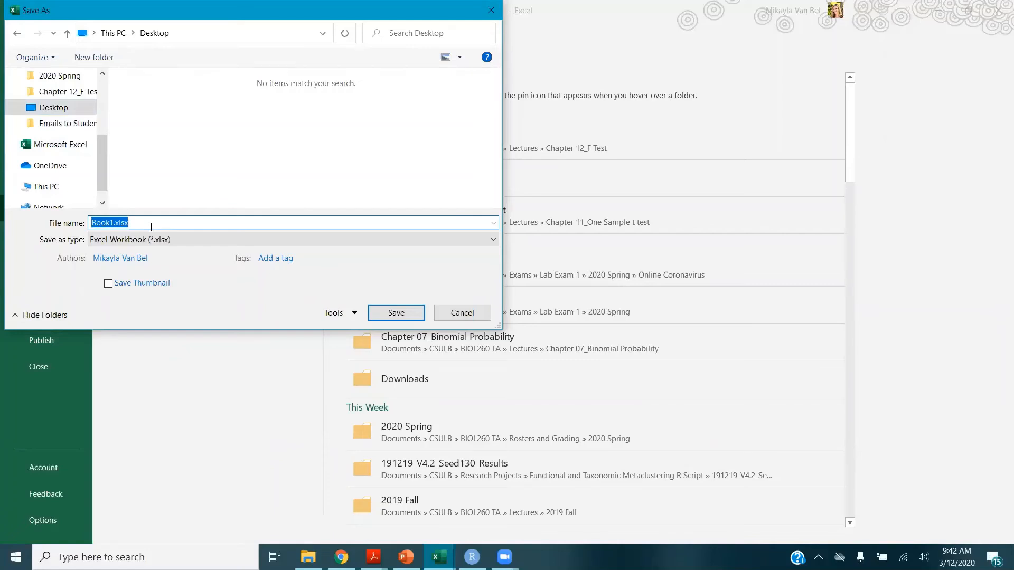
{"action": "type", "text": "BodyWeight"}
{"action": "left_click", "coordinate": [157, 239]}
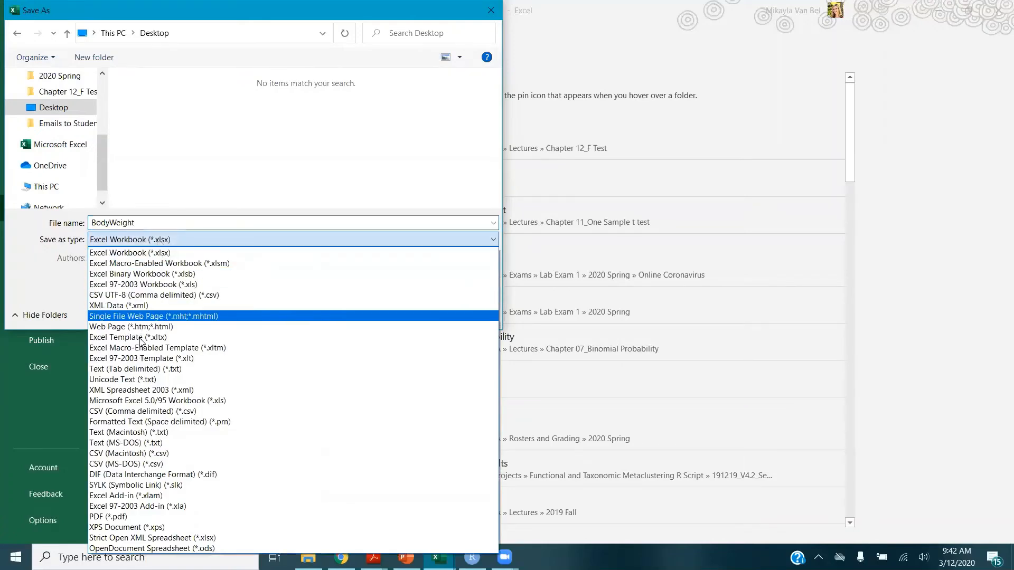
{"action": "left_click", "coordinate": [190, 411]}
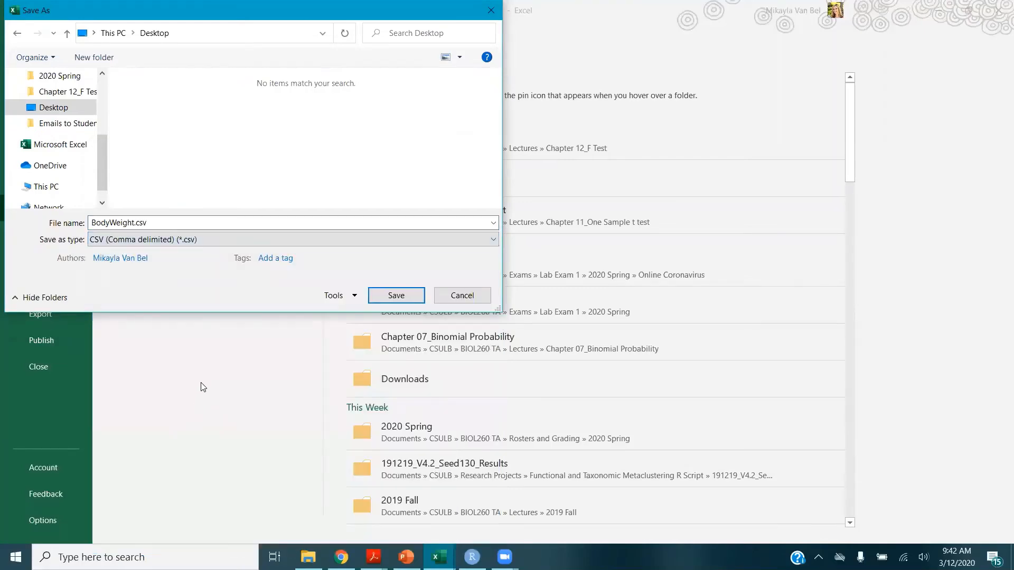
{"action": "left_click", "coordinate": [395, 296]}
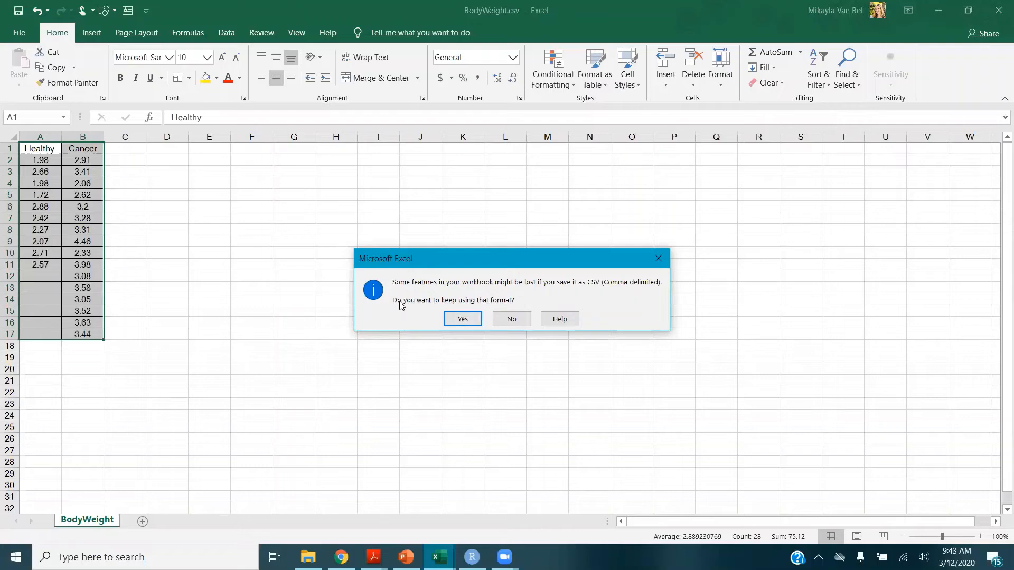
{"action": "left_click", "coordinate": [460, 319]}
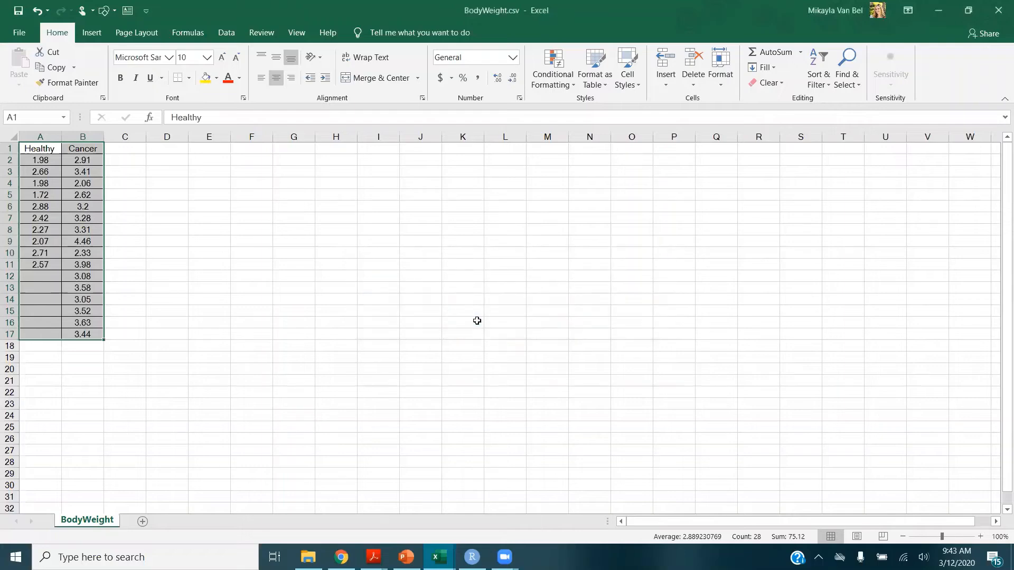
{"action": "left_click", "coordinate": [481, 557]}
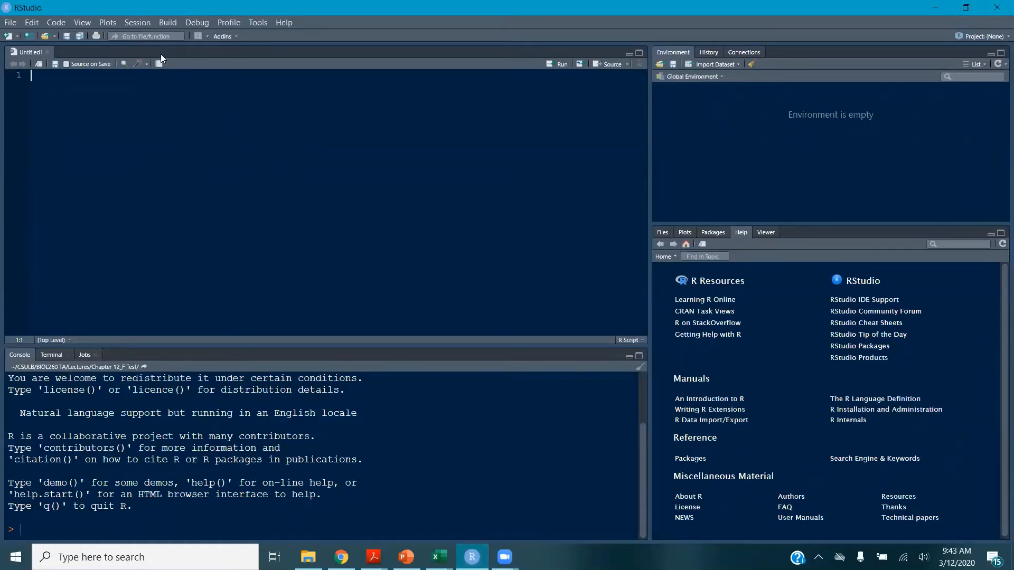
Set RStudio's working directory to the Desktop folder
{"action": "left_click", "coordinate": [137, 23]}
{"action": "mouse_move", "coordinate": [208, 100]}
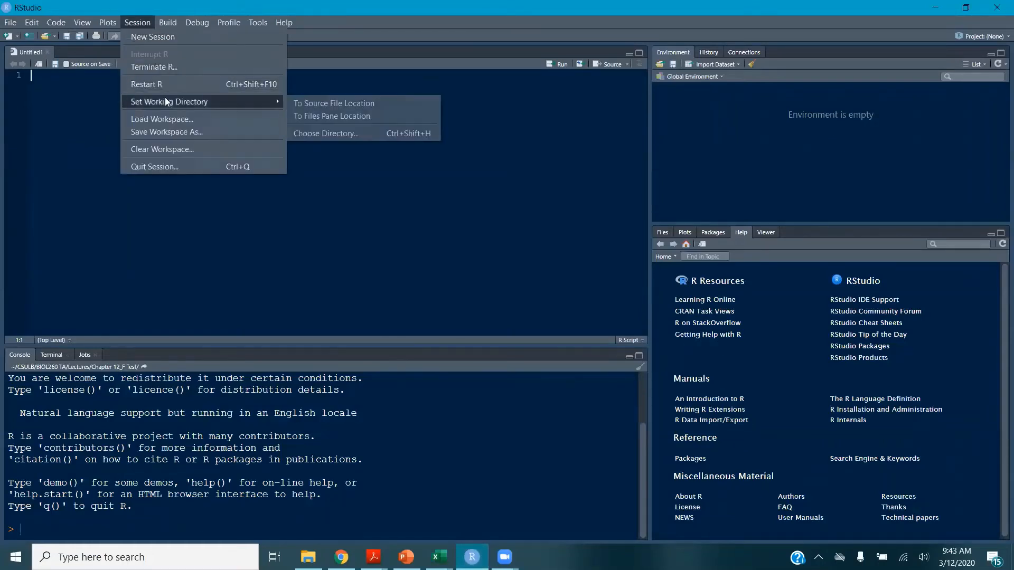
{"action": "left_click", "coordinate": [309, 132]}
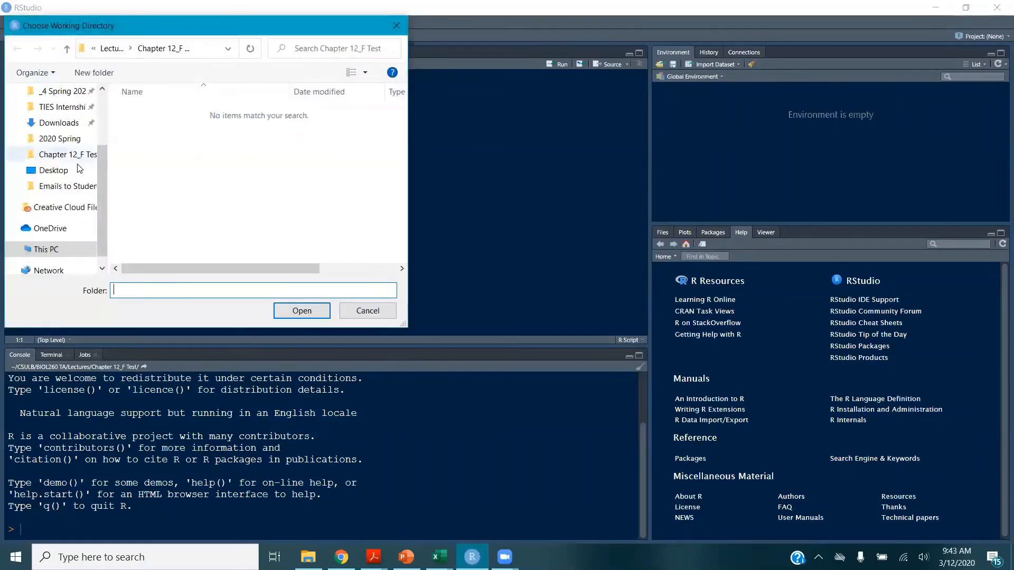
{"action": "left_click", "coordinate": [65, 175]}
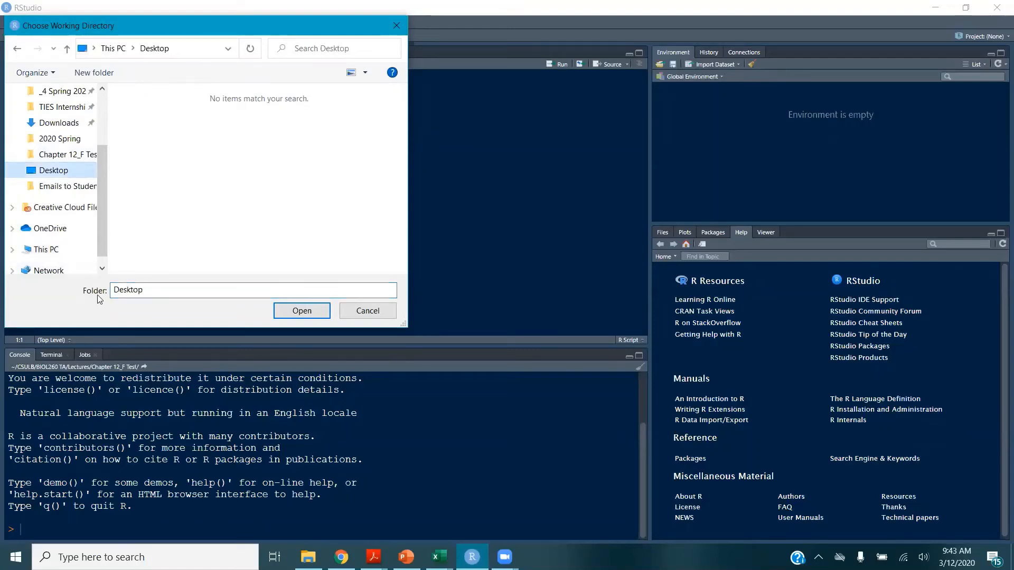
{"action": "left_click", "coordinate": [299, 312]}
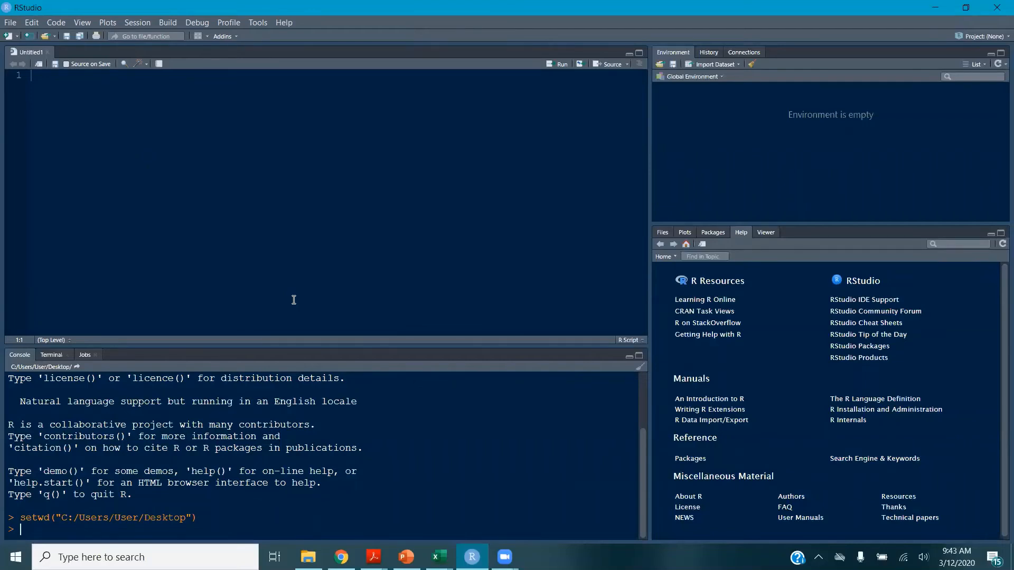
Write and run a script line reading BodyWeight.csv into Q1 with header=TRUE
{"action": "type", "text": "Q1<-r"}
{"action": "type", "text": "ead.csv"}
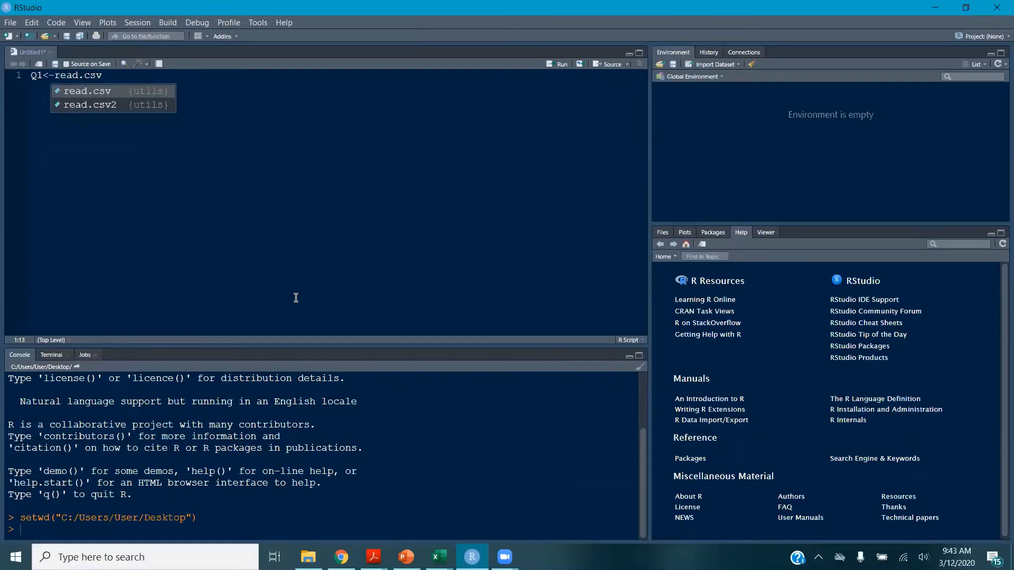
{"action": "type", "text": "("}
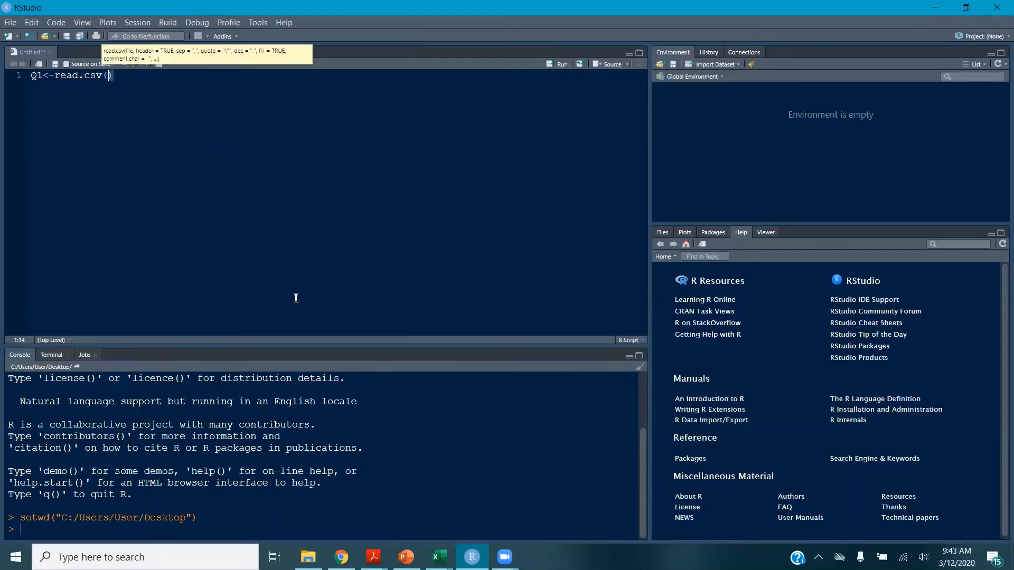
{"action": "type", "text": "\"Bo"}
{"action": "key", "text": "Tab"}
{"action": "type", "text": "\","}
{"action": "type", "text": " header"}
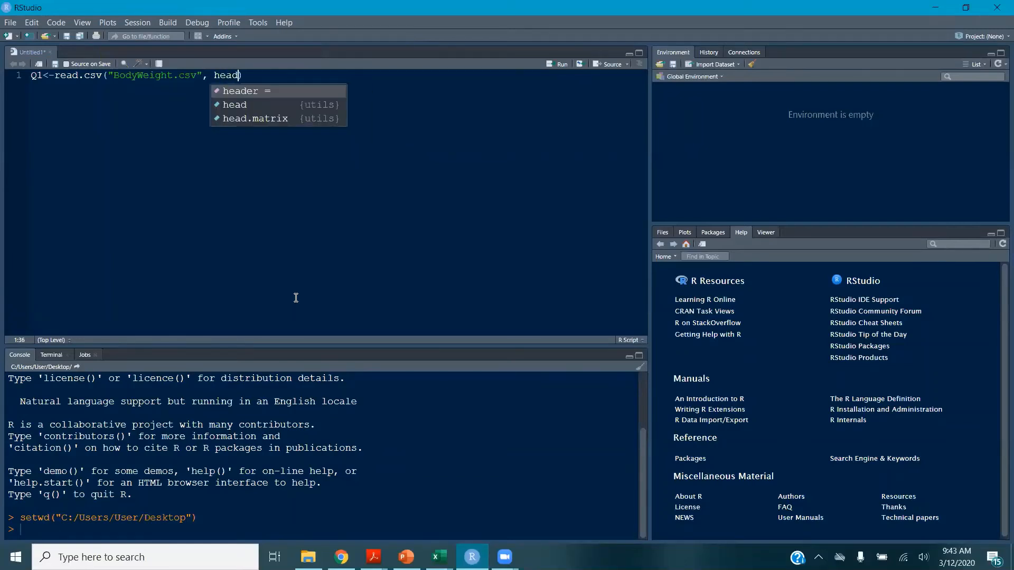
{"action": "type", "text": "="}
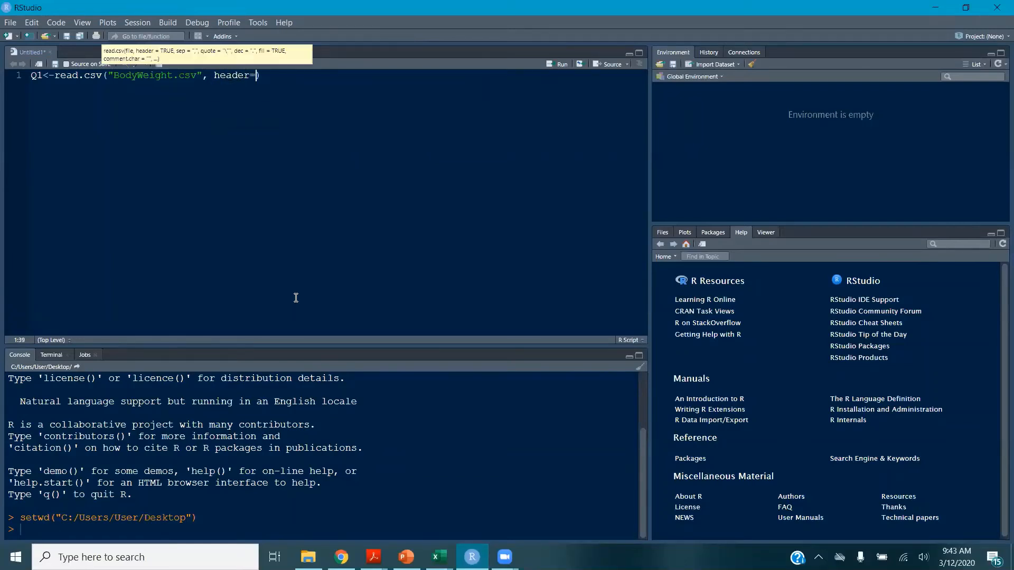
{"action": "type", "text": "TRUE"}
{"action": "left_click", "coordinate": [558, 65]}
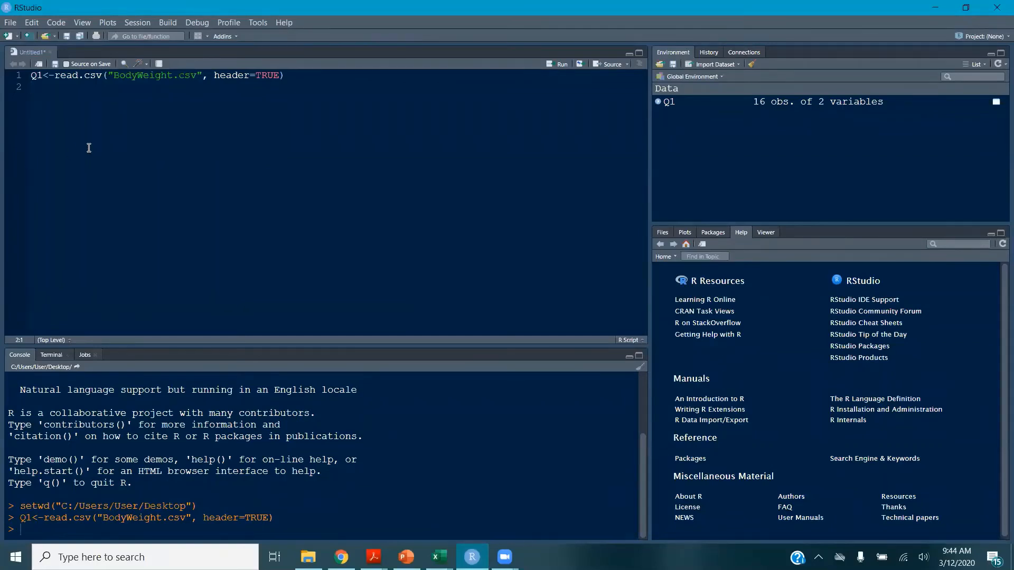
Add and run head(Q1) to preview the imported data
{"action": "type", "text": "head"}
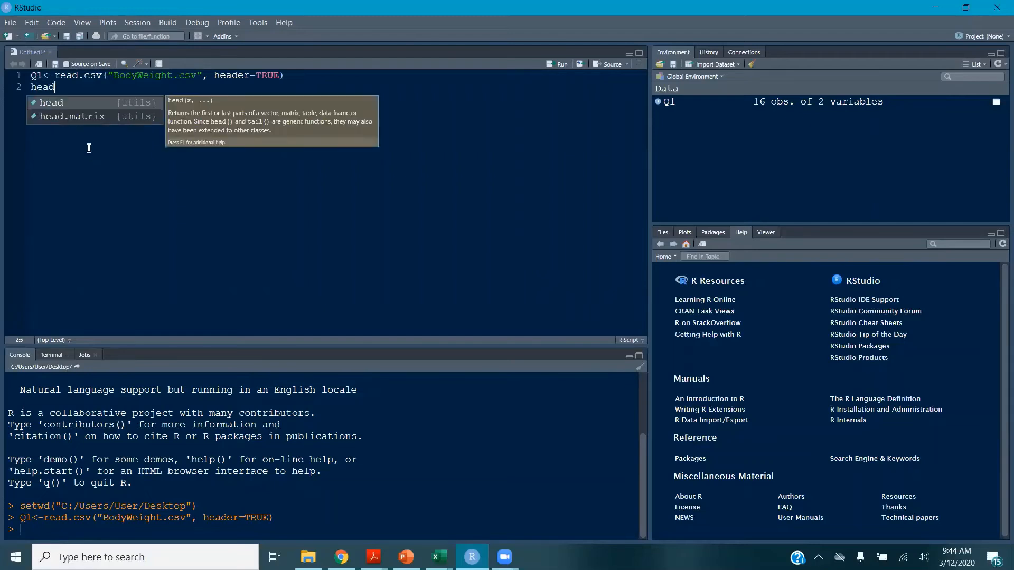
{"action": "type", "text": "("}
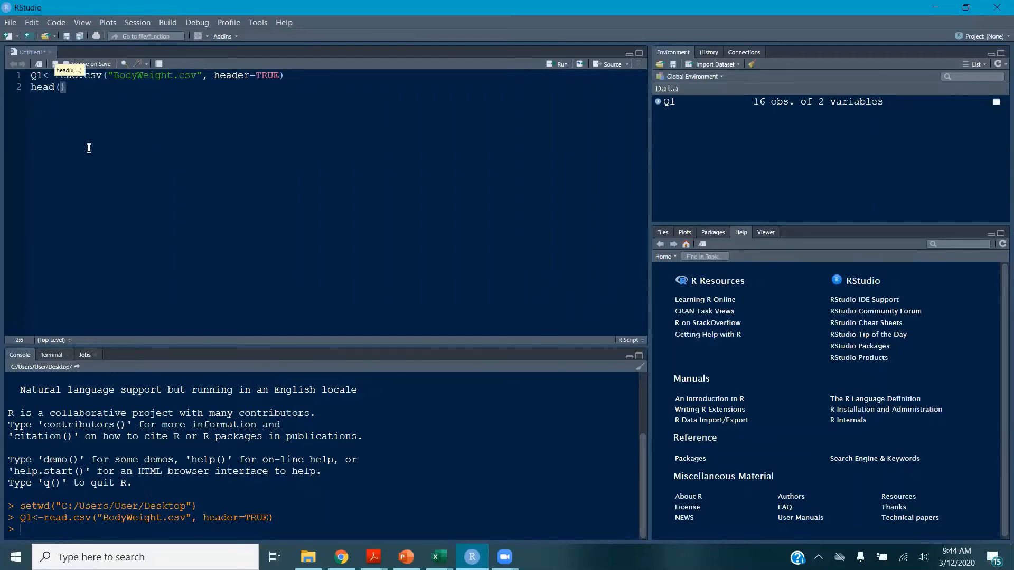
{"action": "type", "text": "Q1"}
{"action": "key", "text": "ctrl+Return"}
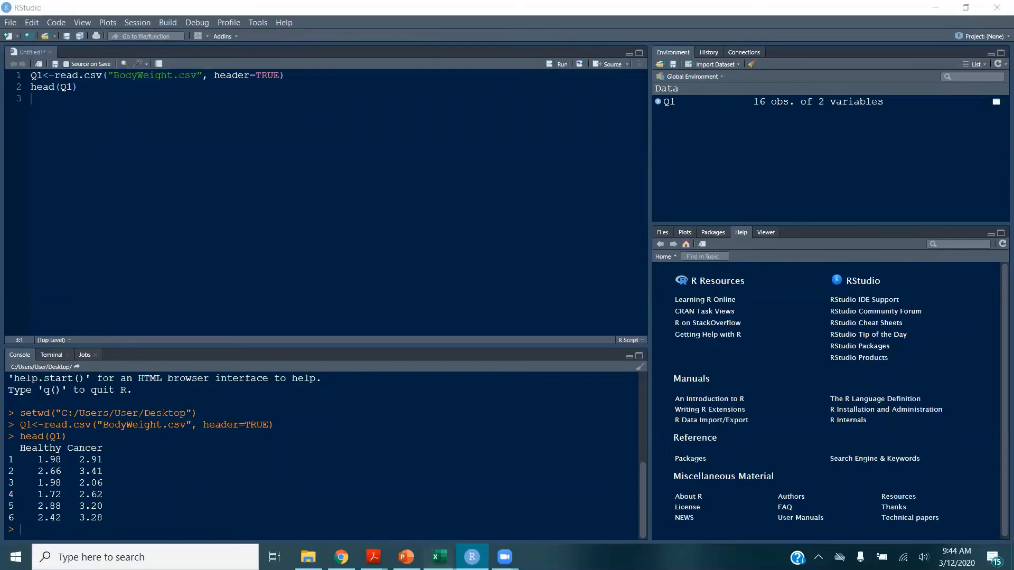
{"action": "mouse_move", "coordinate": [440, 557]}
{"action": "left_click", "coordinate": [465, 532]}
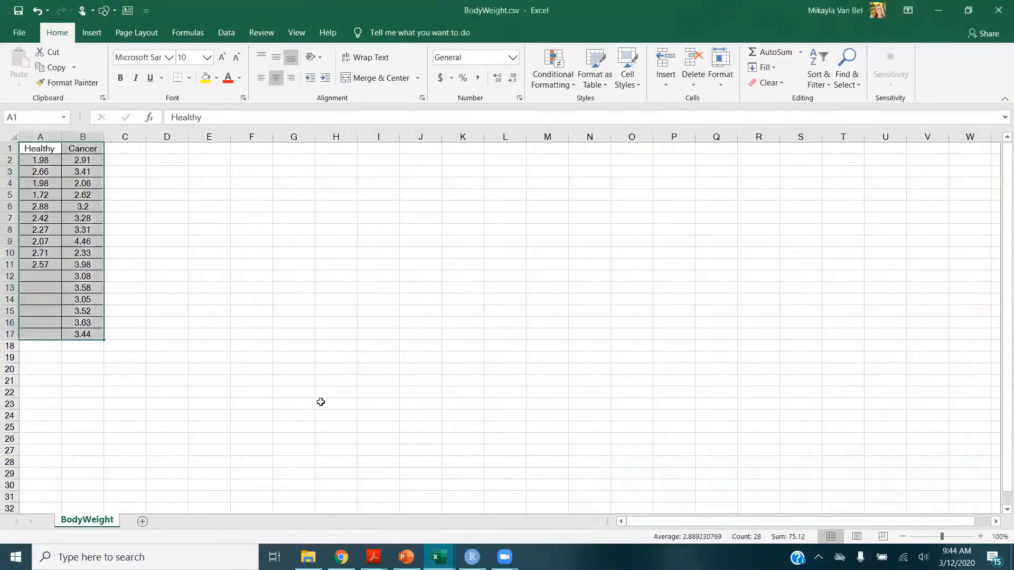
{"action": "left_click_drag", "start_coordinate": [108, 137], "coordinate": [328, 147]}
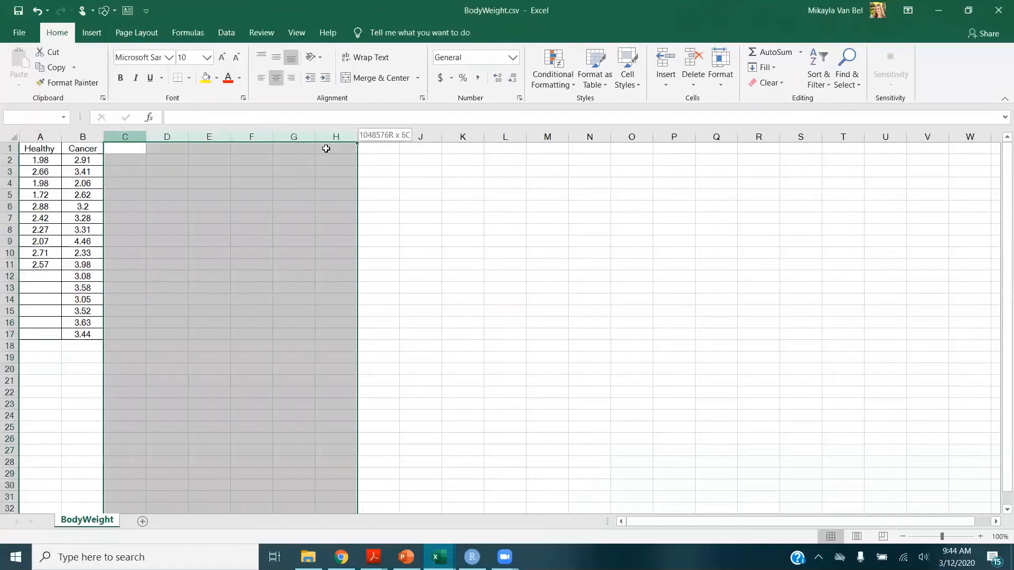
{"action": "left_click_drag", "start_coordinate": [124, 128], "coordinate": [332, 135]}
{"action": "left_click", "coordinate": [689, 89]}
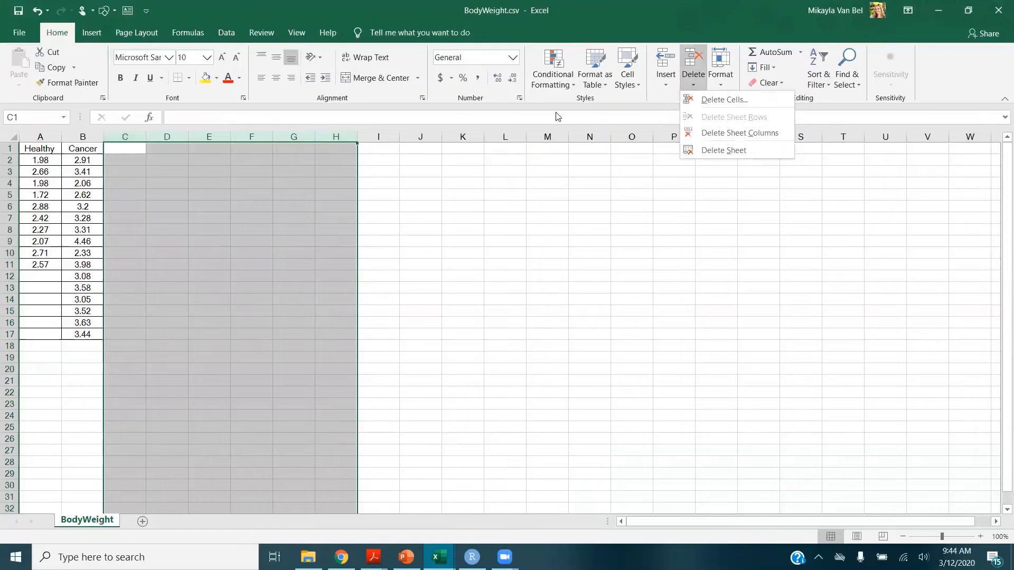
{"action": "left_click", "coordinate": [284, 139]}
{"action": "left_click", "coordinate": [247, 151]}
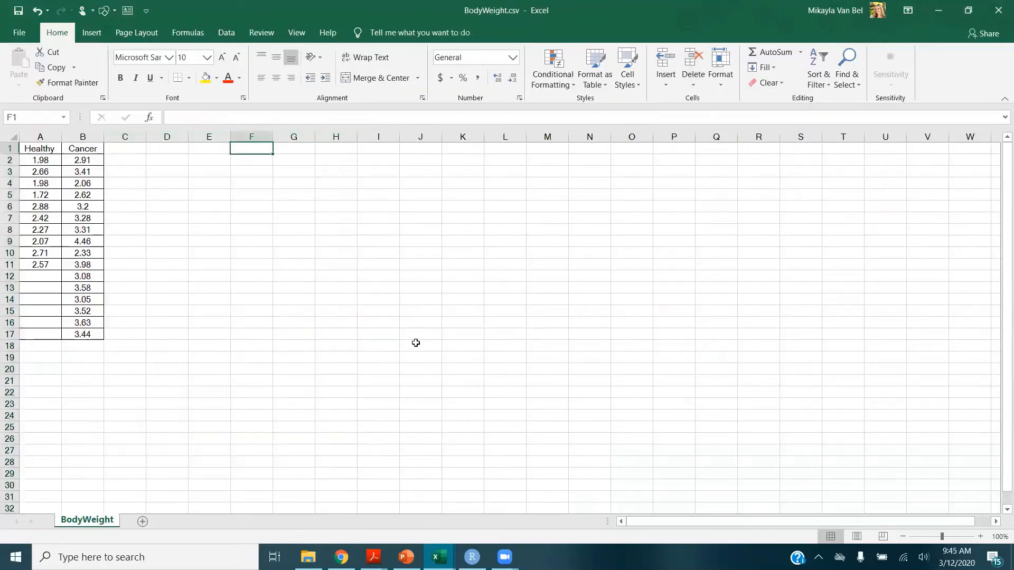
Back in RStudio, add and run var.test(Q1$Healthy, Q1$Cancer) to compare the two variances
{"action": "left_click", "coordinate": [471, 557]}
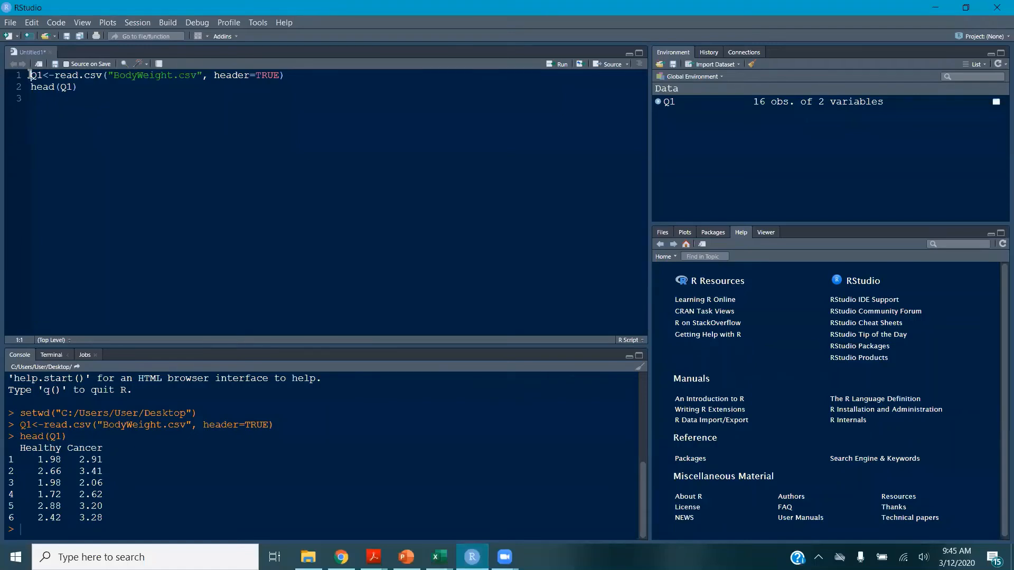
{"action": "left_click", "coordinate": [37, 105]}
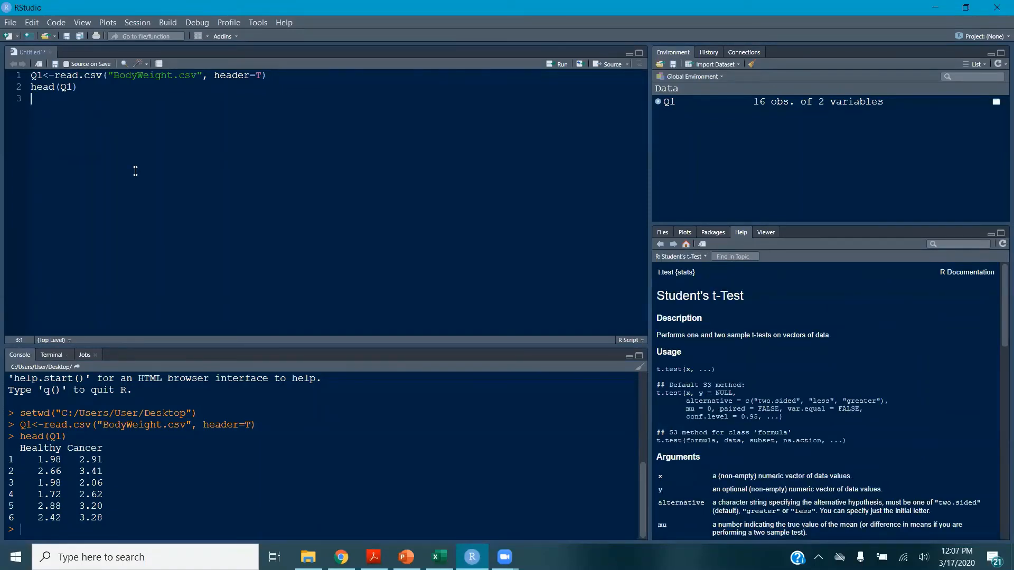
{"action": "type", "text": "var.test("}
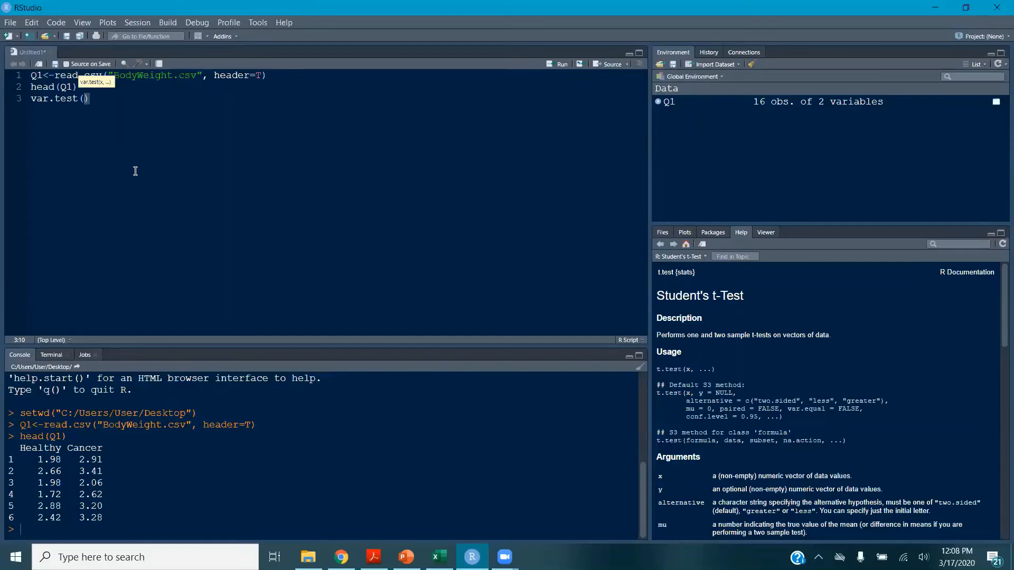
{"action": "type", "text": "Q1$"}
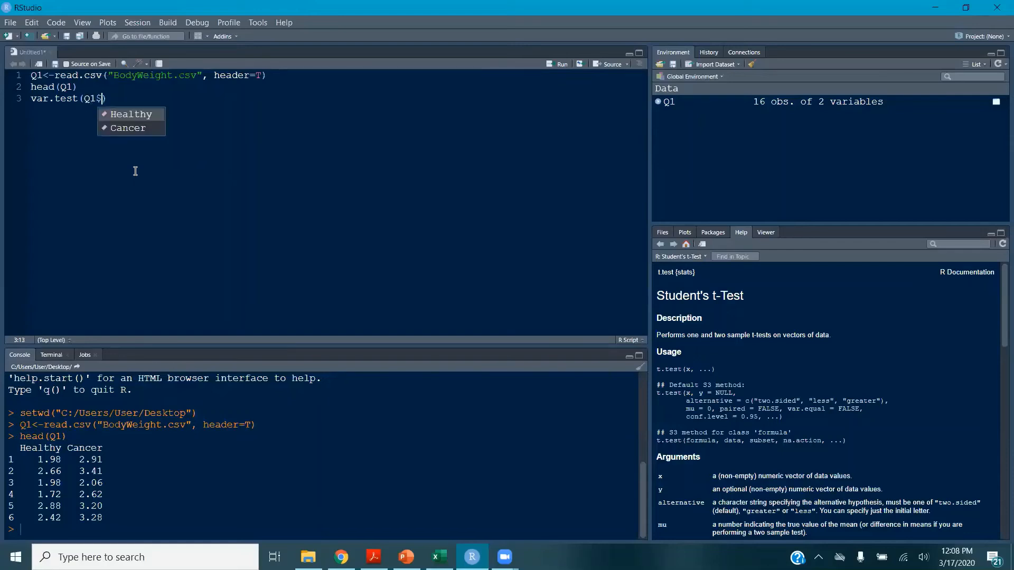
{"action": "key", "text": "Return"}
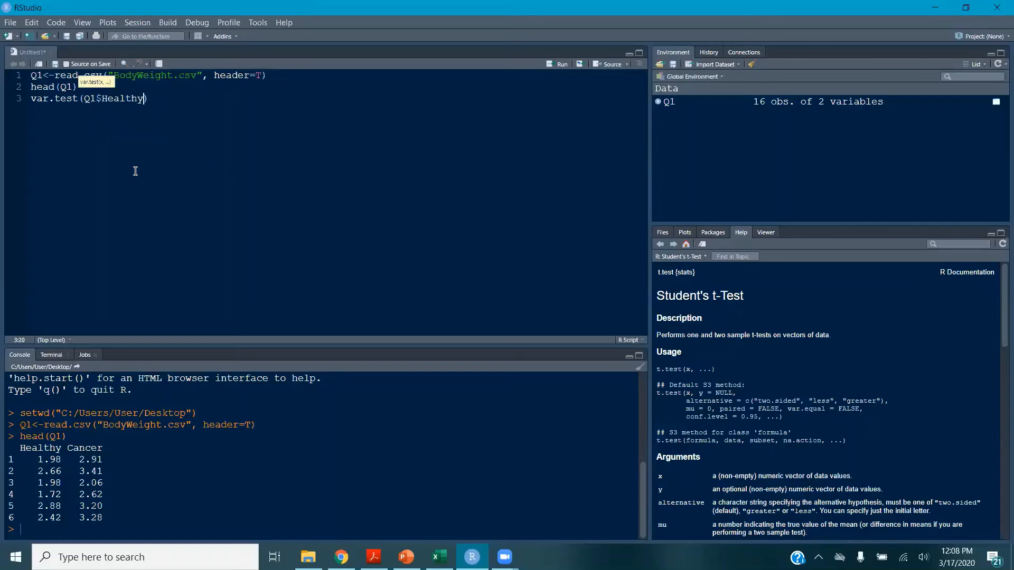
{"action": "type", "text": ", Q1$Can"}
{"action": "key", "text": "Return"}
{"action": "key", "text": "ctrl+Return"}
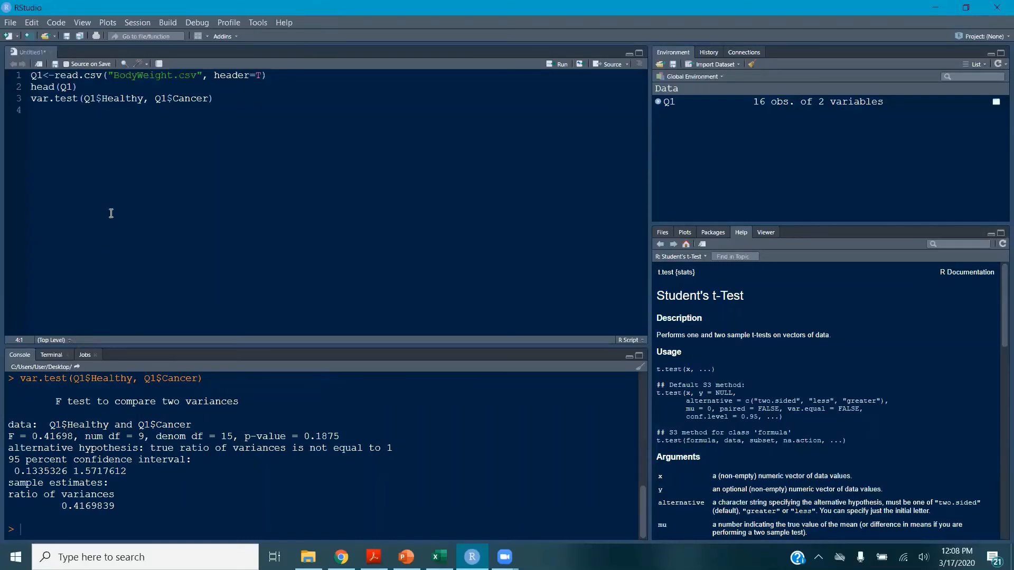
Add and run var.test(Q1$Cancer, Q1$Healthy) with the groups in reverse order
{"action": "type", "text": "var.t"}
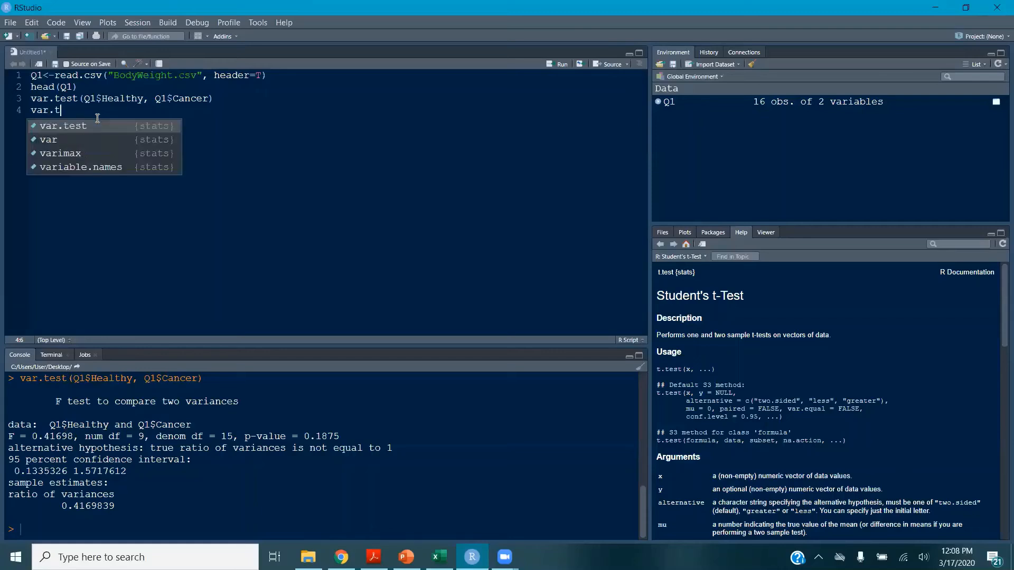
{"action": "type", "text": "est(Q1"}
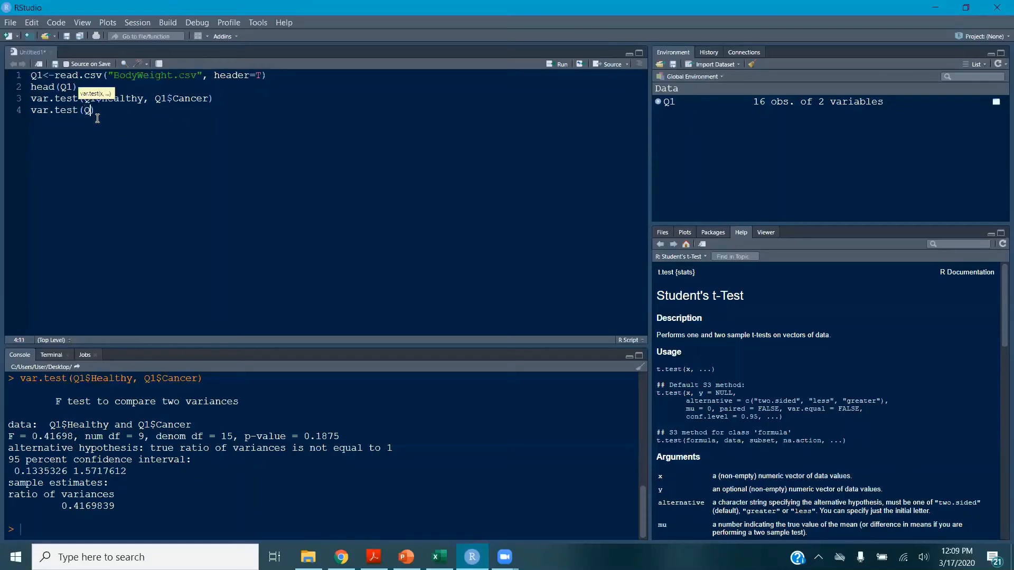
{"action": "type", "text": "$Cancer"}
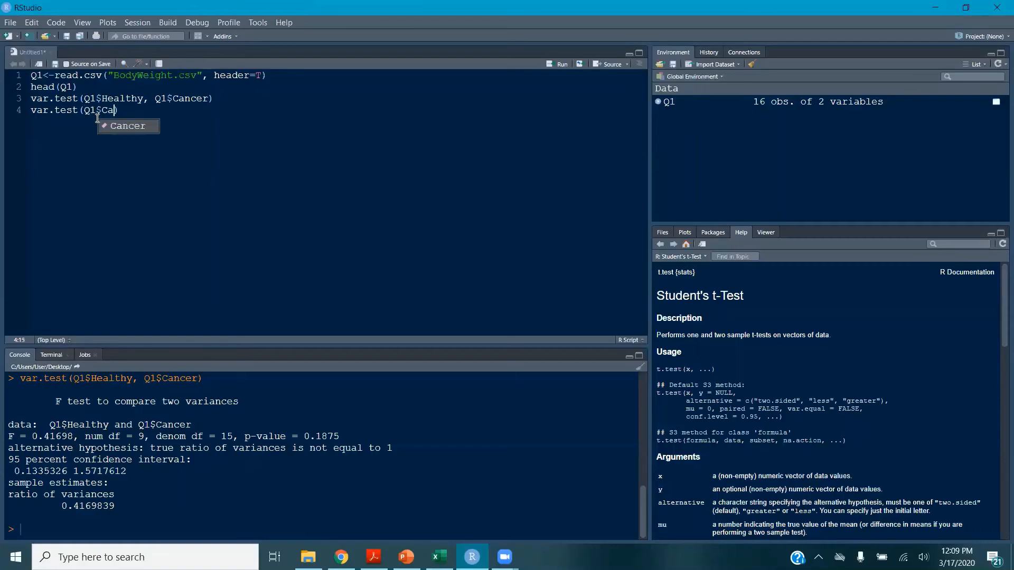
{"action": "type", "text": ", Q1$"}
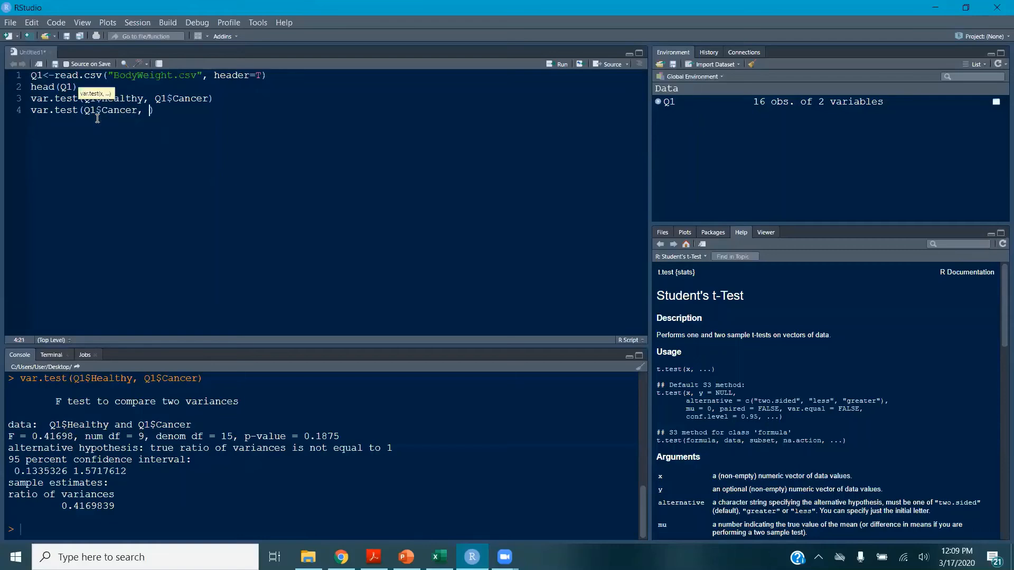
{"action": "type", "text": "Healthy"}
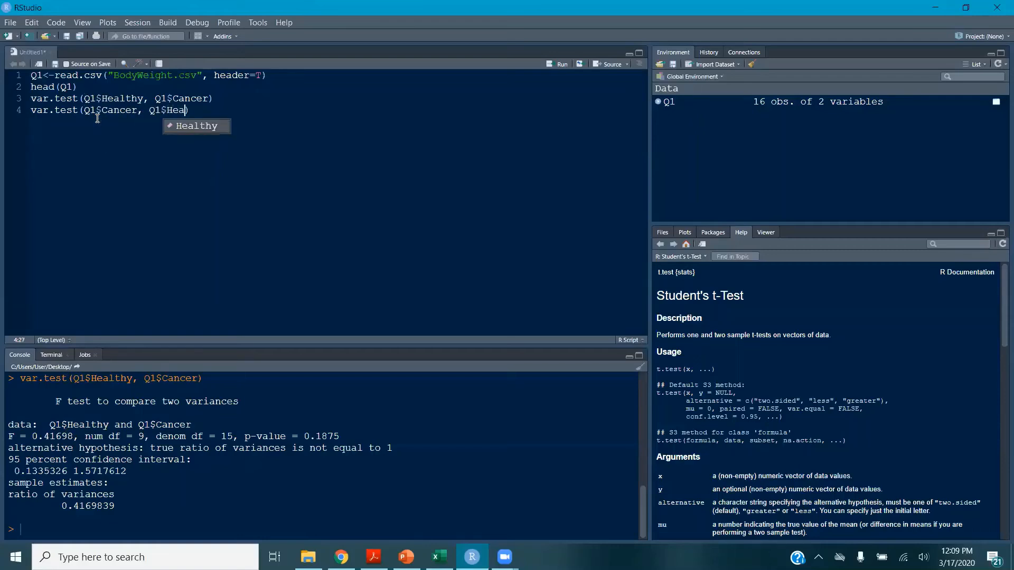
{"action": "key", "text": "ctrl+Return"}
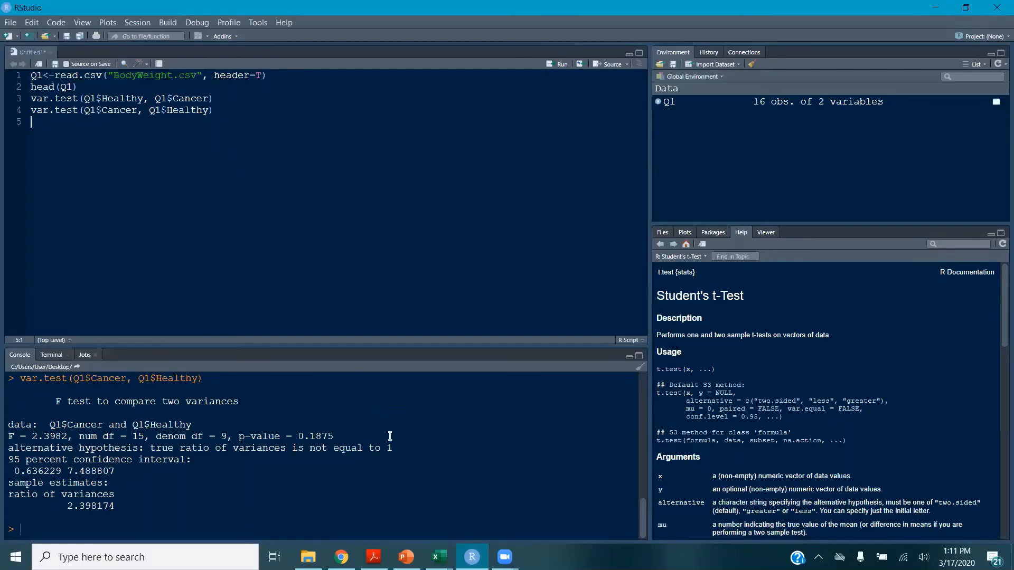
In the F test template workbook, copy Q2's shallow and deep reef data from H6 to K24
{"action": "mouse_move", "coordinate": [439, 556]}
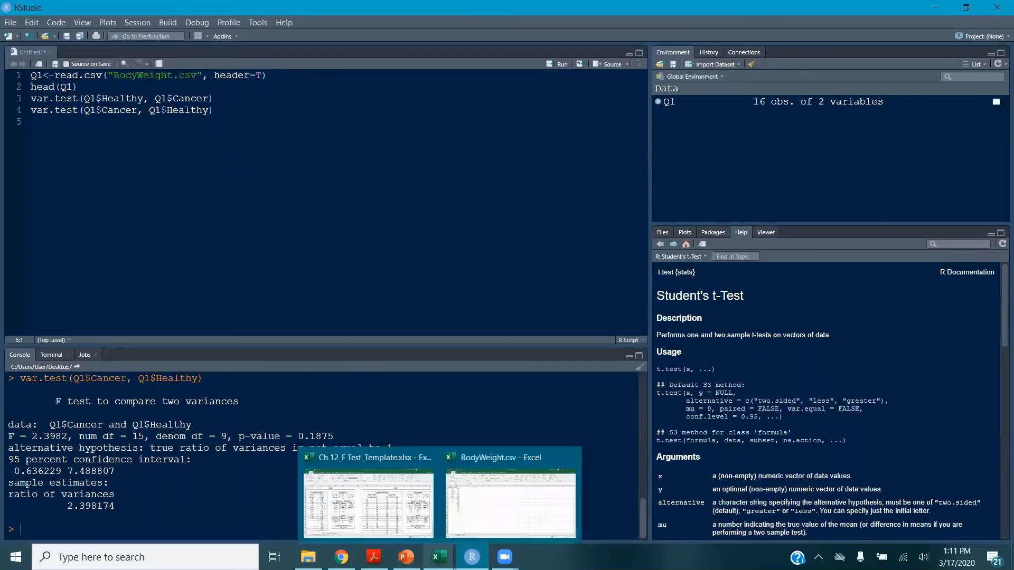
{"action": "left_click", "coordinate": [406, 518]}
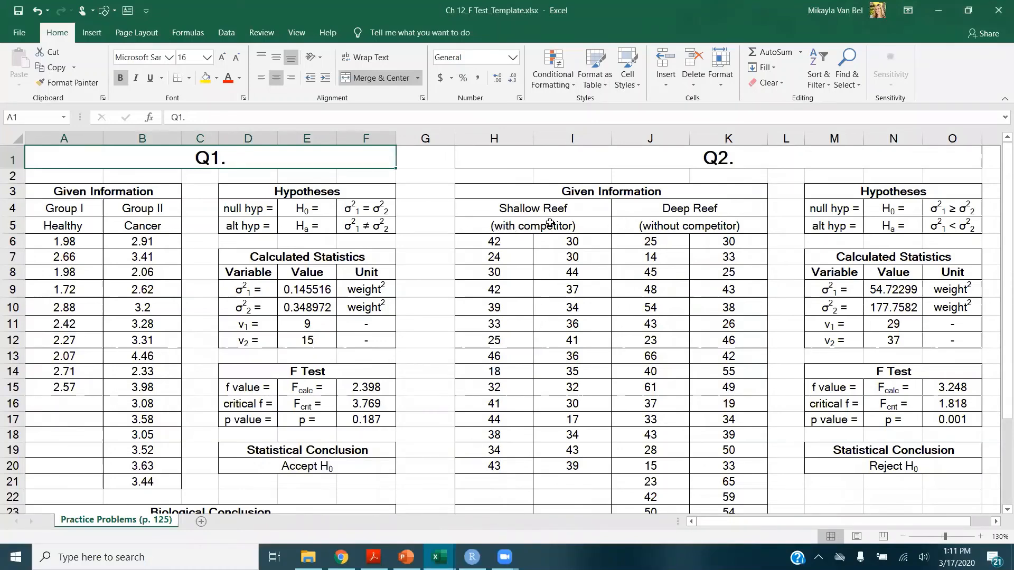
{"action": "left_click", "coordinate": [521, 241]}
{"action": "scroll", "coordinate": [562, 276], "scroll_direction": "down", "scroll_amount": 1}
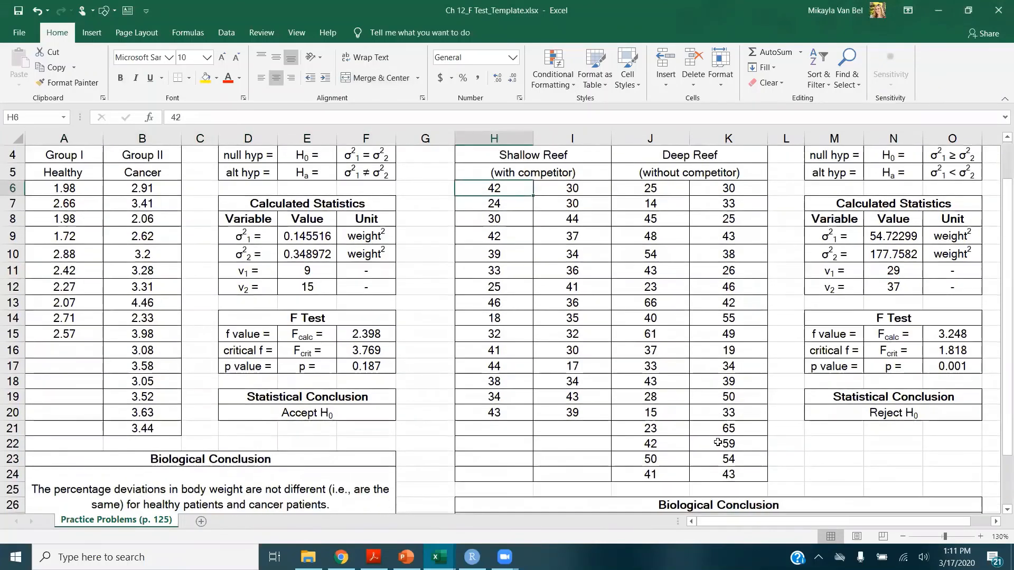
{"action": "left_click", "coordinate": [719, 471], "text": "shift"}
{"action": "key", "text": "ctrl+c"}
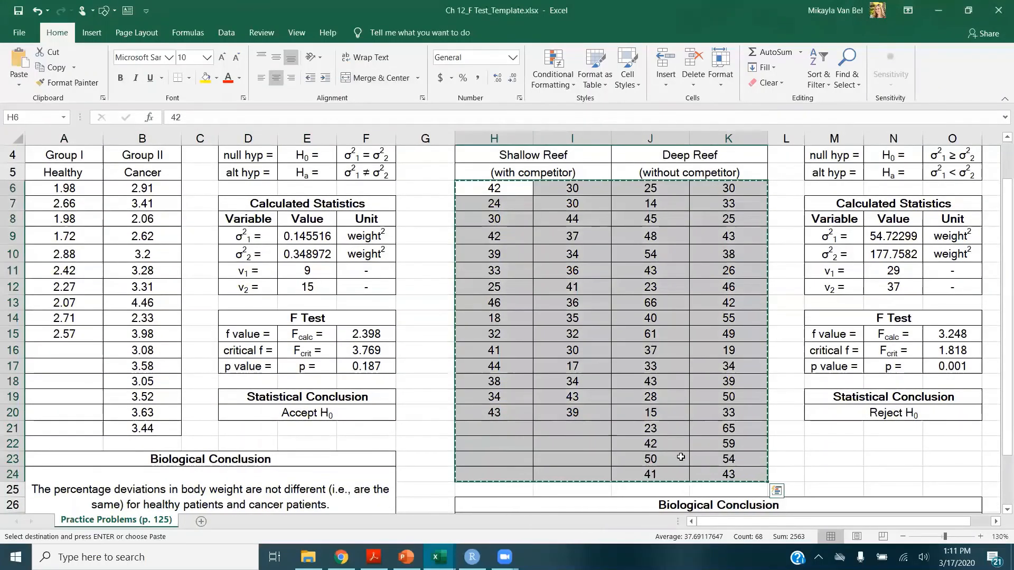
Paste the Q2 reef data into the BodyWeight sheet starting at cell H1
{"action": "left_click", "coordinate": [437, 557]}
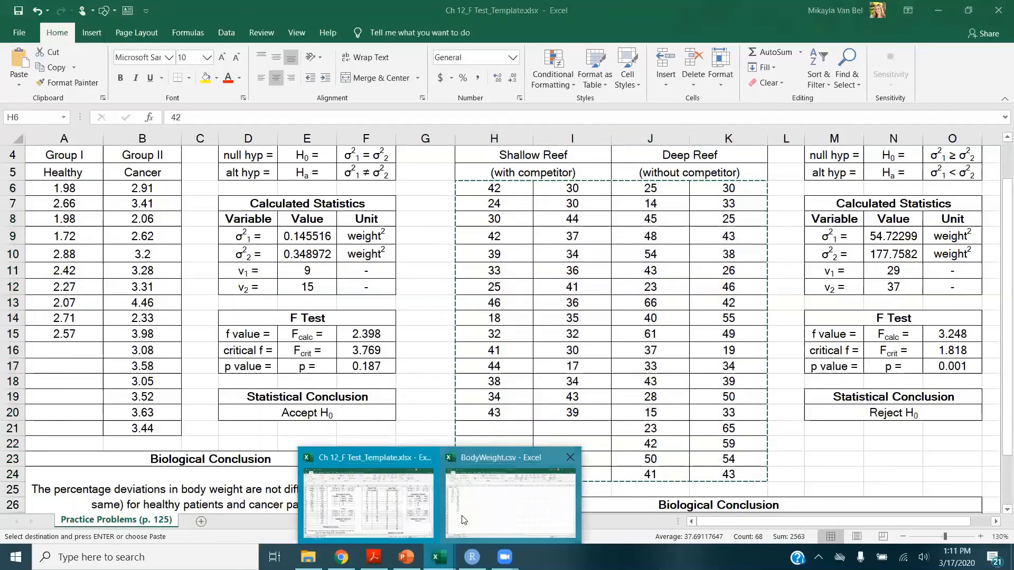
{"action": "left_click", "coordinate": [464, 512]}
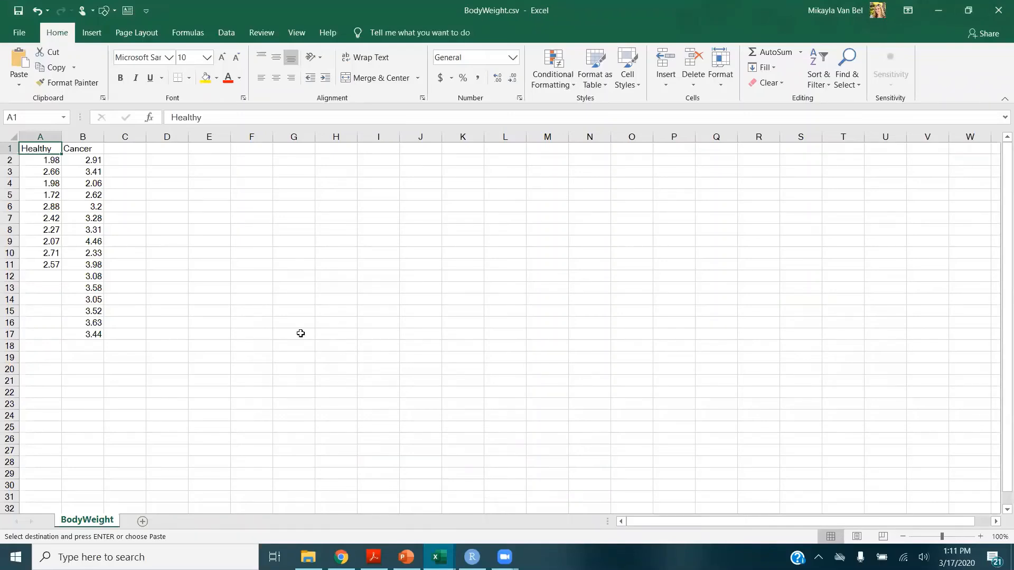
{"action": "left_click", "coordinate": [352, 147]}
{"action": "key", "text": "ctrl+v"}
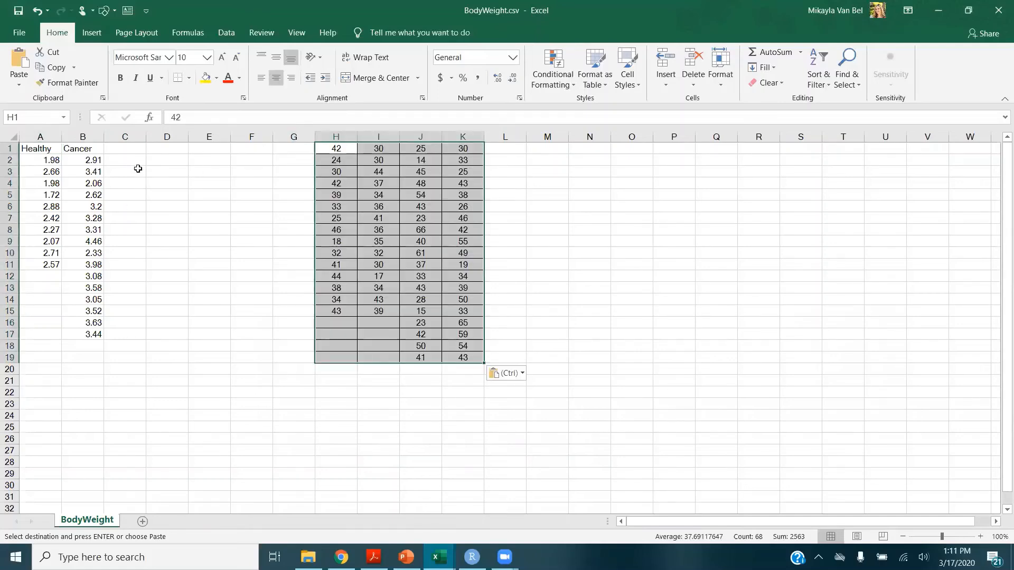
Enter the column header ShallowReef in cell C1
{"action": "left_click", "coordinate": [139, 151]}
{"action": "type", "text": "S"}
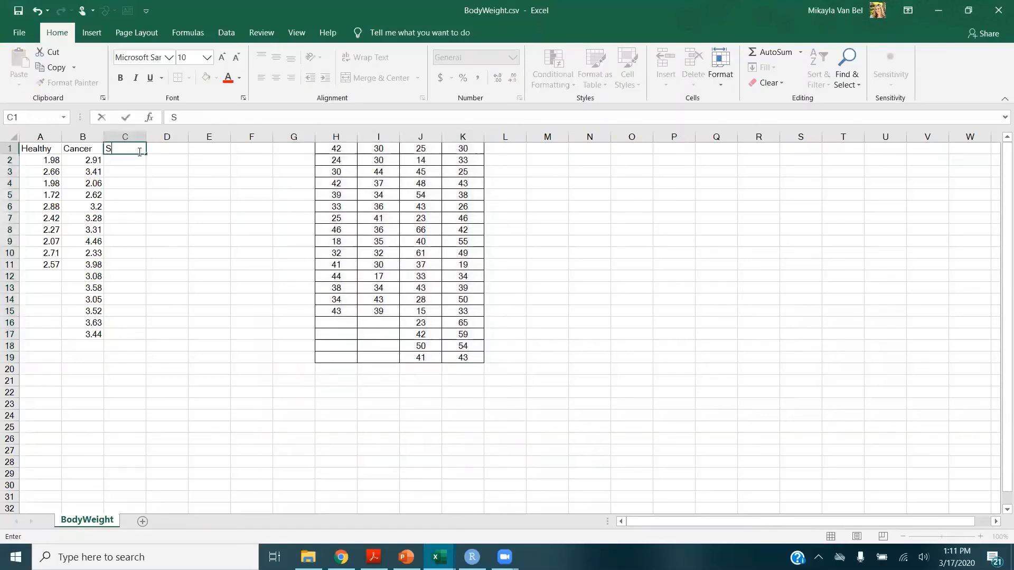
{"action": "type", "text": "hallowReef"}
{"action": "left_click", "coordinate": [139, 152]}
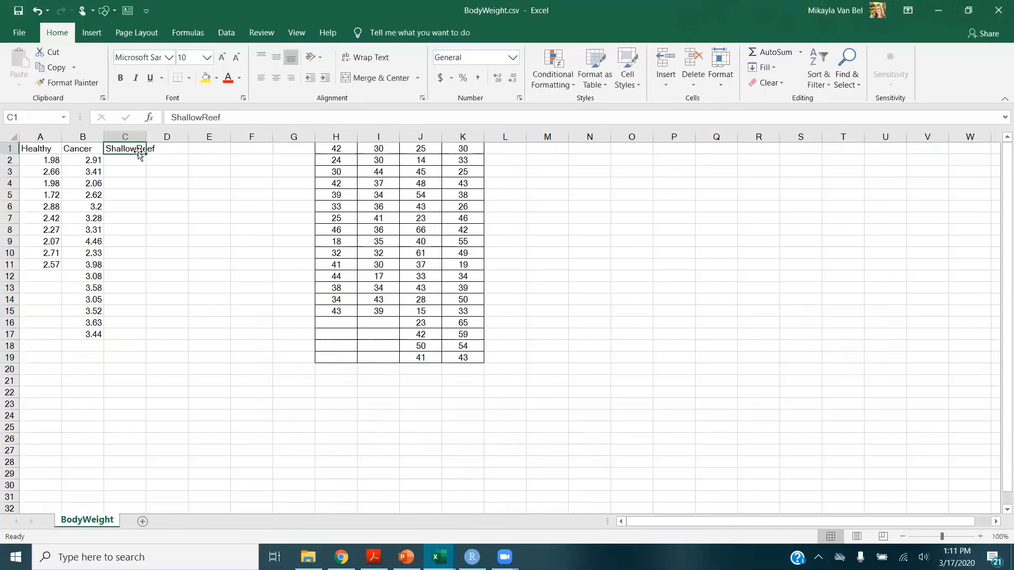
Stack both shallow reef data columns into column C below the header, starting at C2
{"action": "left_click_drag", "start_coordinate": [354, 147], "coordinate": [338, 313]}
{"action": "key", "text": "ctrl+c"}
{"action": "left_click", "coordinate": [139, 164]}
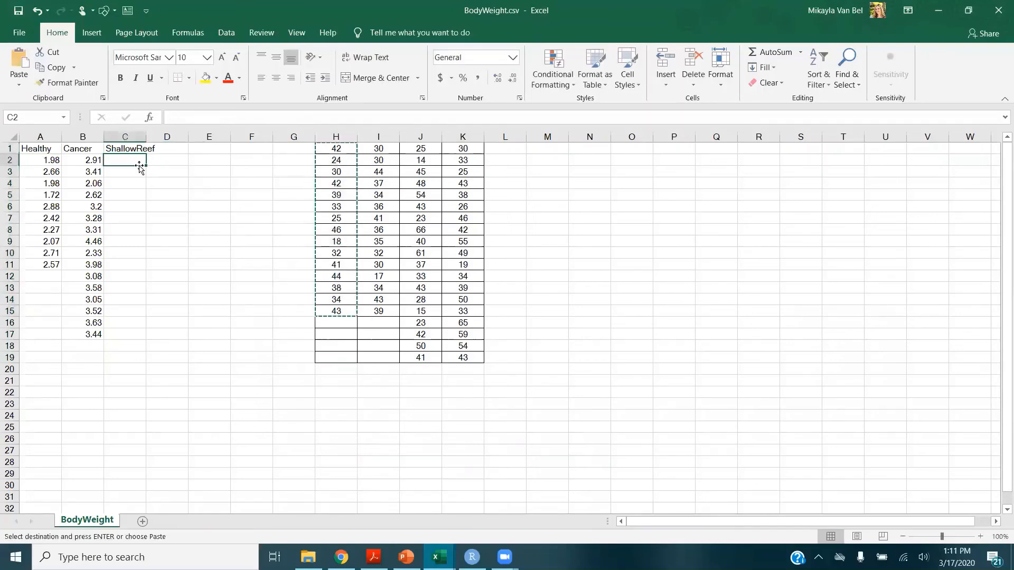
{"action": "key", "text": "ctrl+v"}
{"action": "left_click_drag", "start_coordinate": [370, 153], "coordinate": [383, 312]}
{"action": "key", "text": "ctrl+x"}
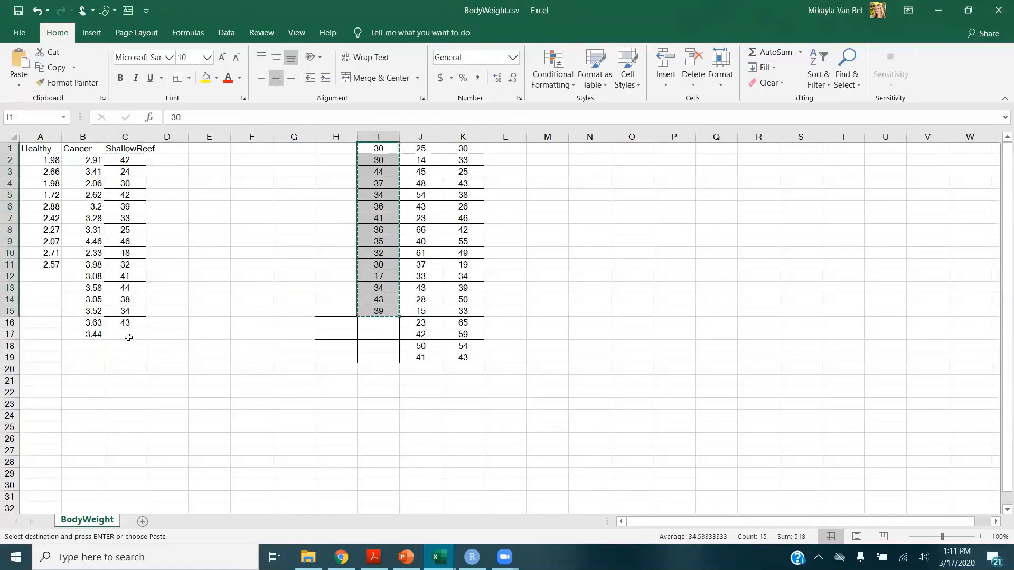
{"action": "left_click", "coordinate": [129, 334]}
{"action": "key", "text": "ctrl+v"}
Enter the column header DeepReef in cell D1
{"action": "left_click", "coordinate": [183, 149]}
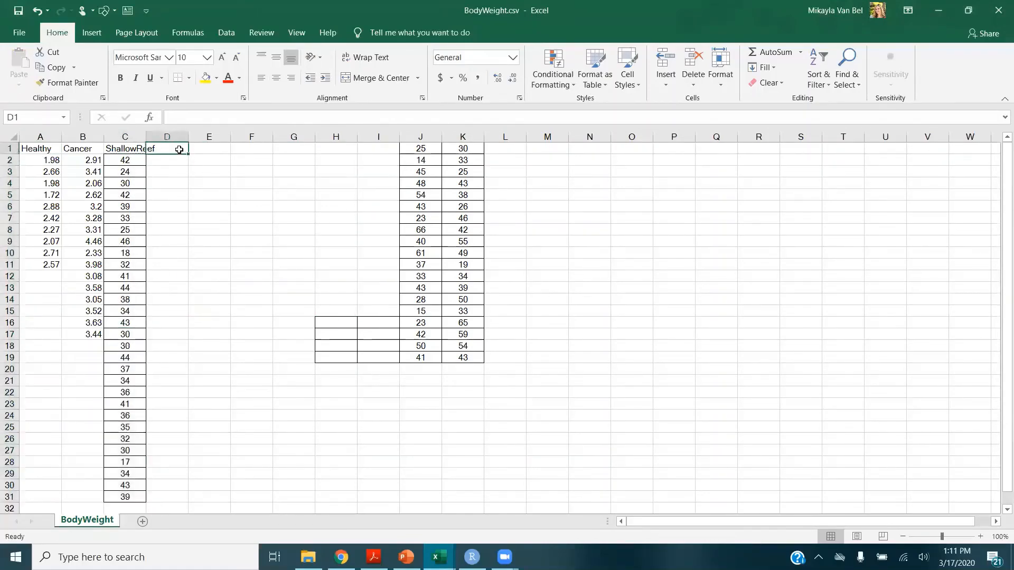
{"action": "type", "text": "DeepReef"}
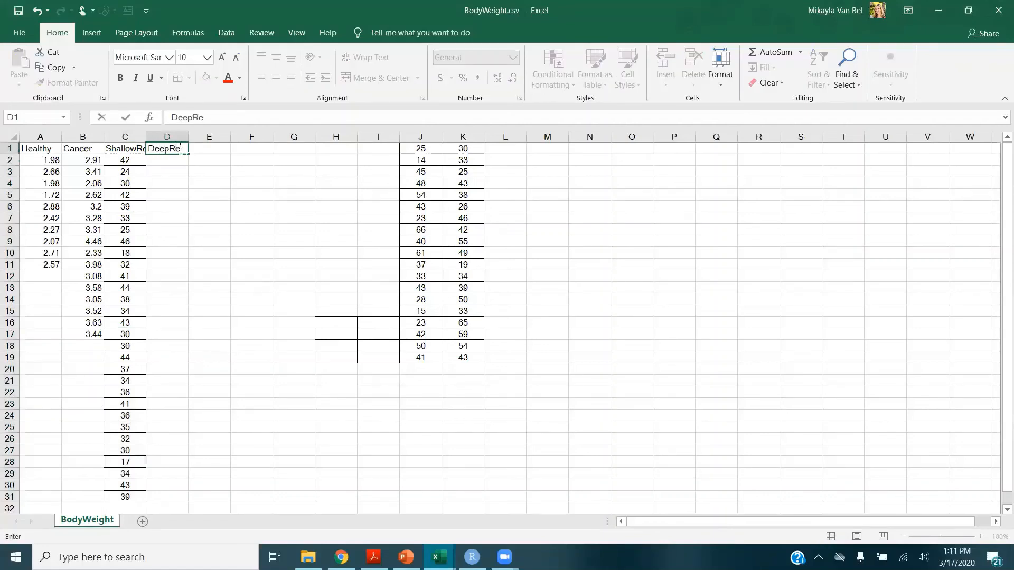
{"action": "key", "text": "ctrl+Return"}
Stack both deep reef data columns into column D below the header, starting at D2
{"action": "left_click_drag", "start_coordinate": [418, 150], "coordinate": [420, 356]}
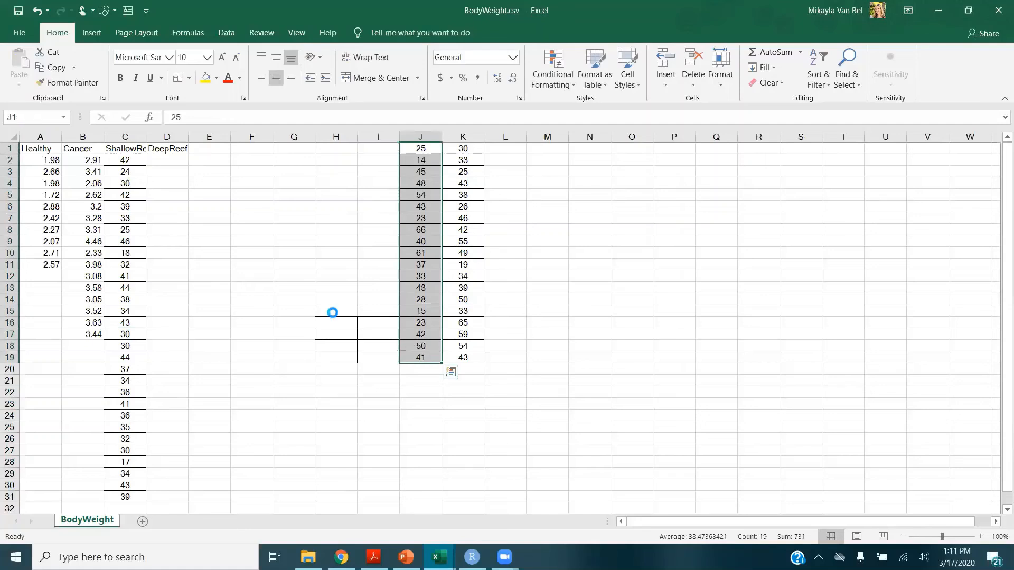
{"action": "key", "text": "ctrl+c"}
{"action": "left_click", "coordinate": [170, 165]}
{"action": "key", "text": "ctrl+v"}
{"action": "left_click_drag", "start_coordinate": [462, 149], "coordinate": [455, 353]}
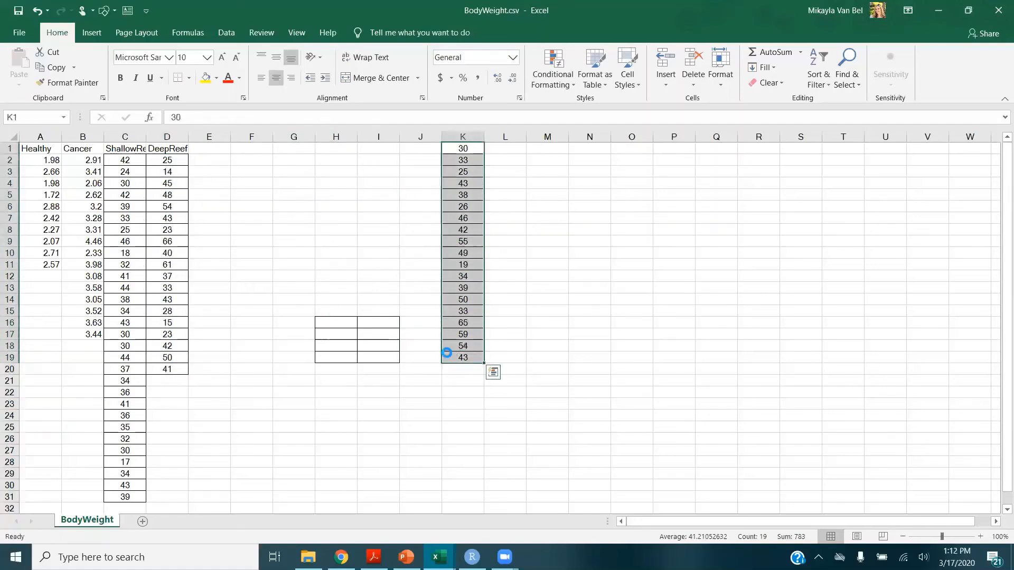
{"action": "key", "text": "ctrl+x"}
{"action": "left_click", "coordinate": [171, 384]}
{"action": "key", "text": "ctrl+v"}
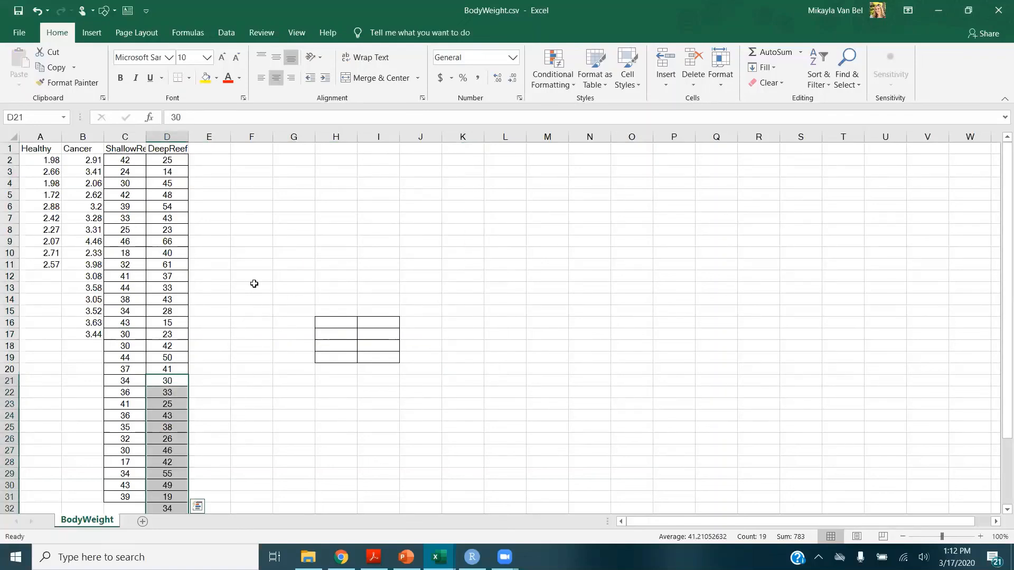
Delete the leftover columns E through O and save the file, keeping the CSV format
{"action": "left_click_drag", "start_coordinate": [220, 136], "coordinate": [628, 132]}
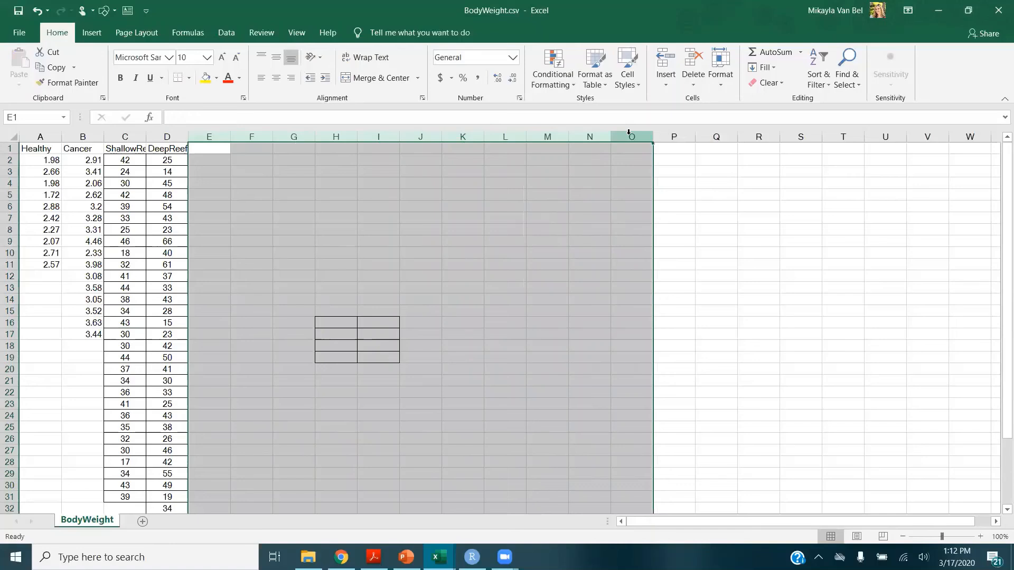
{"action": "left_click", "coordinate": [693, 87]}
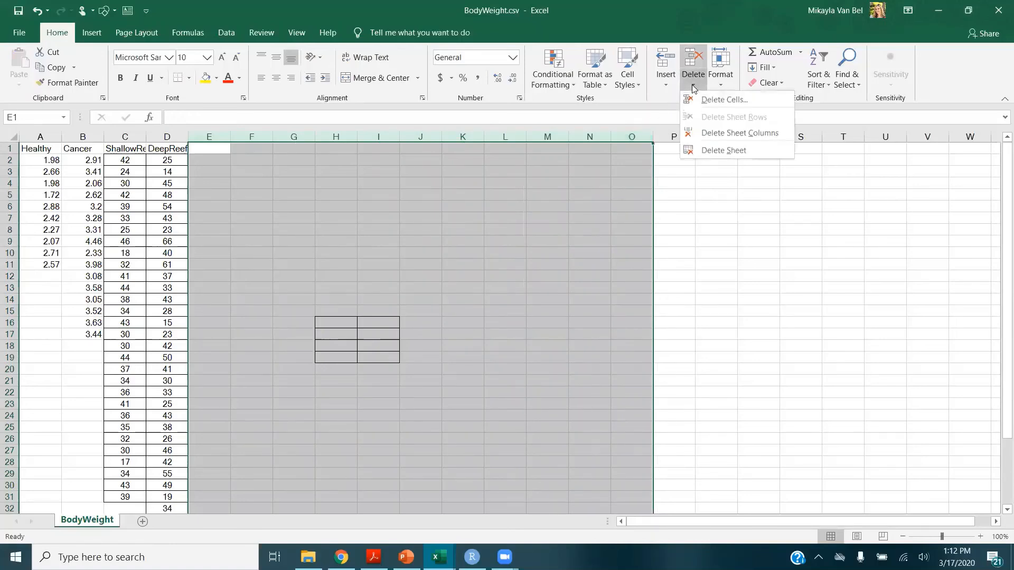
{"action": "left_click", "coordinate": [709, 134]}
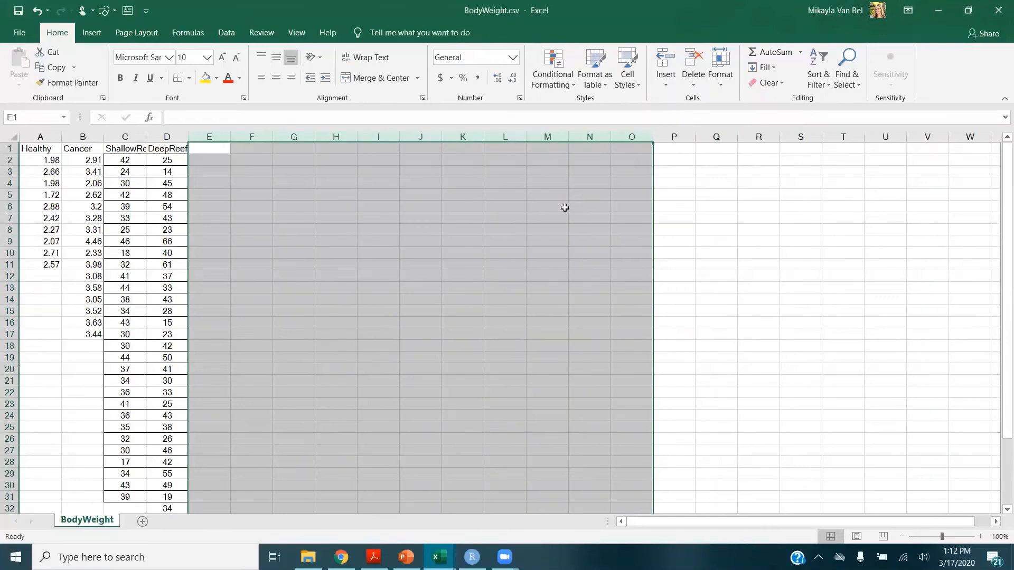
{"action": "left_click", "coordinate": [220, 148]}
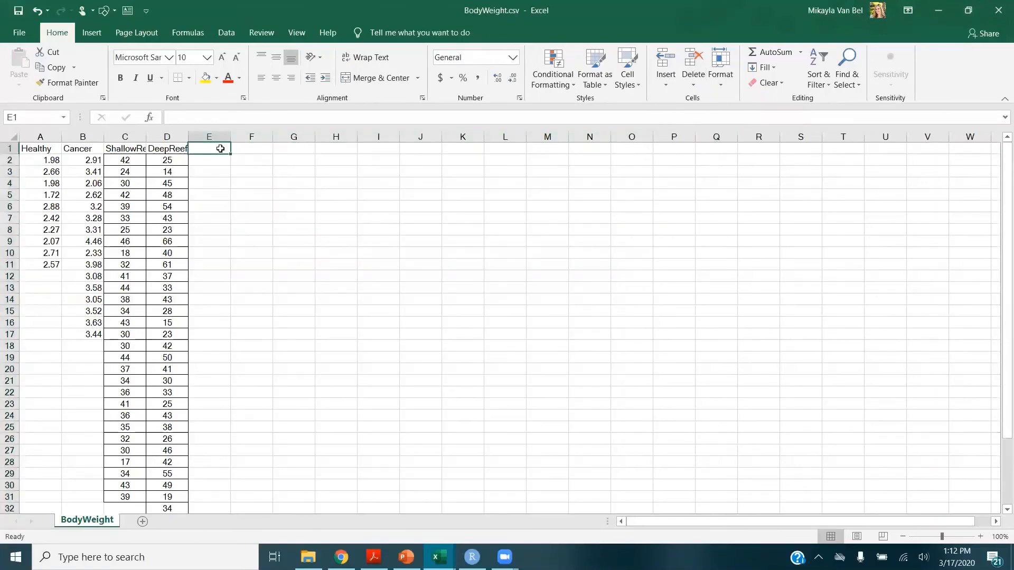
{"action": "left_click", "coordinate": [18, 10]}
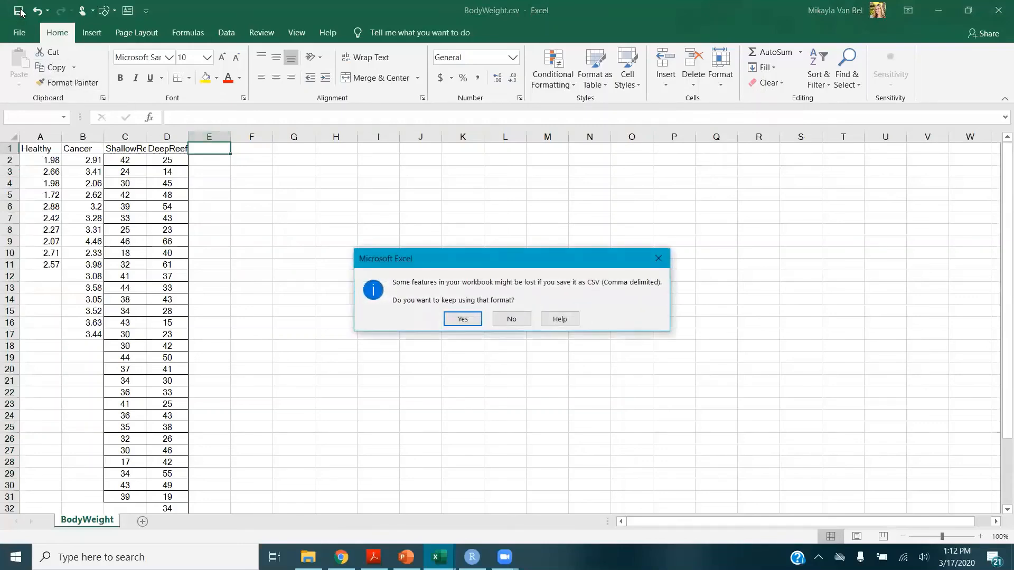
{"action": "left_click", "coordinate": [462, 320]}
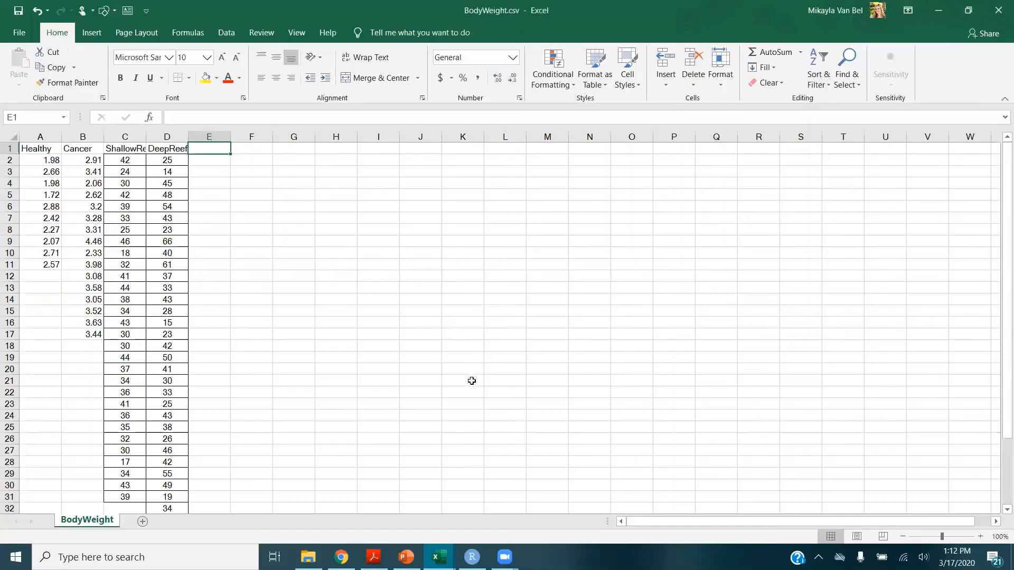
In RStudio, rerun the read.csv and head(Q1) lines to reload the updated BodyWeight data
{"action": "left_click", "coordinate": [472, 557]}
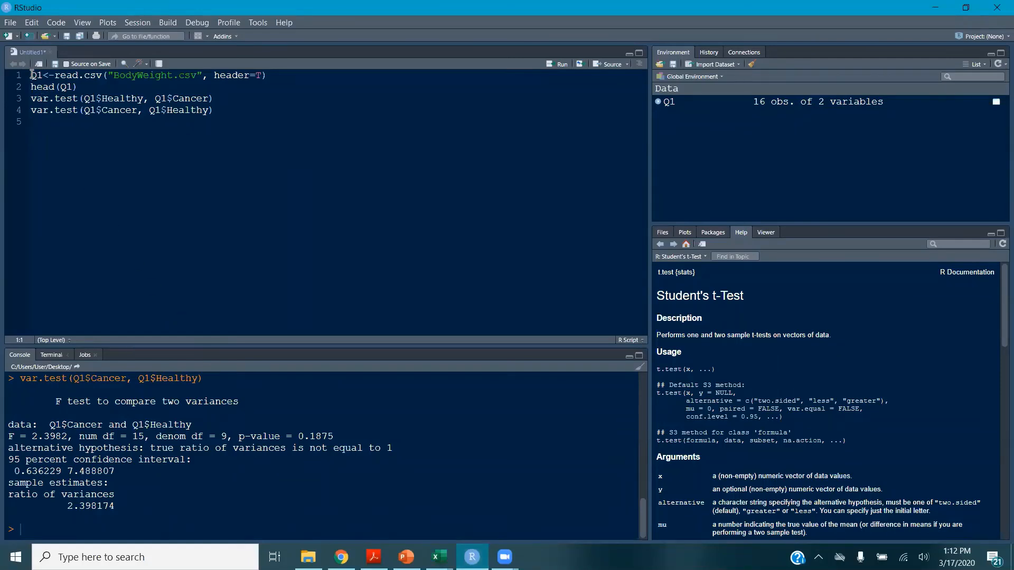
{"action": "key", "text": "ctrl+Return"}
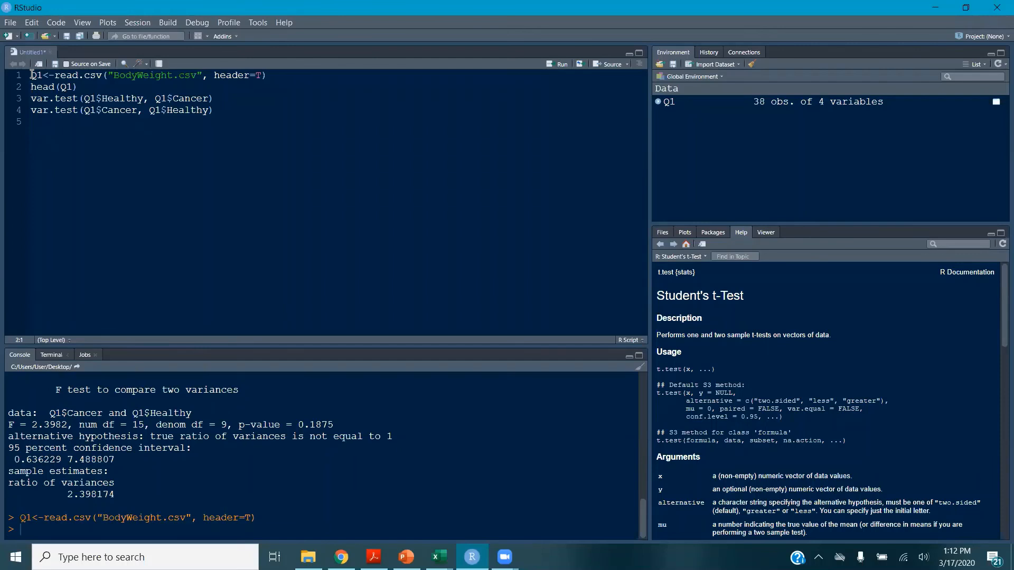
{"action": "key", "text": "ctrl+Return"}
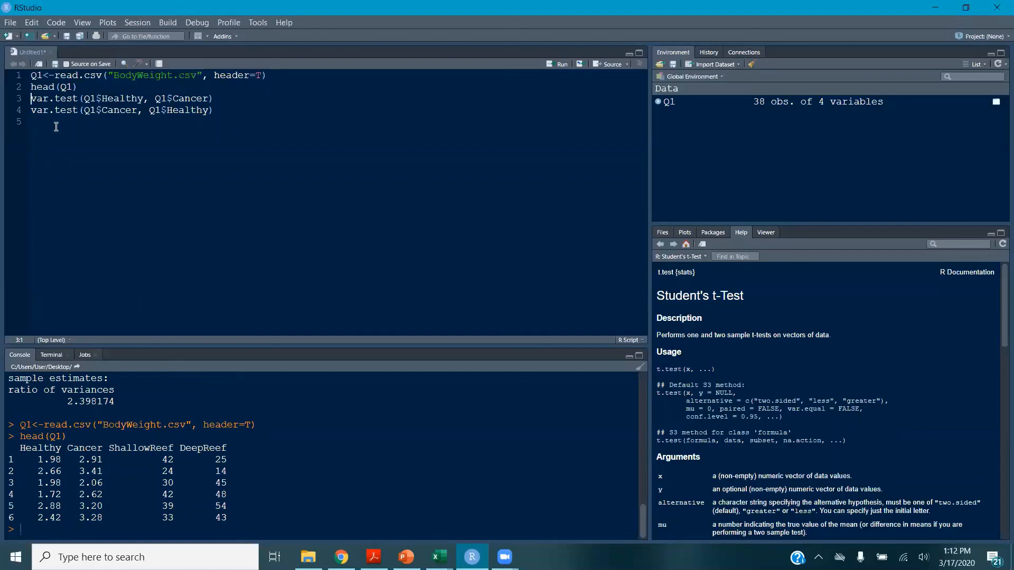
Add and run var.test(Q1$ShallowReef, Q1$DeepReef) on a new script line
{"action": "key", "text": "Return"}
{"action": "type", "text": "var.te"}
{"action": "type", "text": "st("}
{"action": "type", "text": "Q1"}
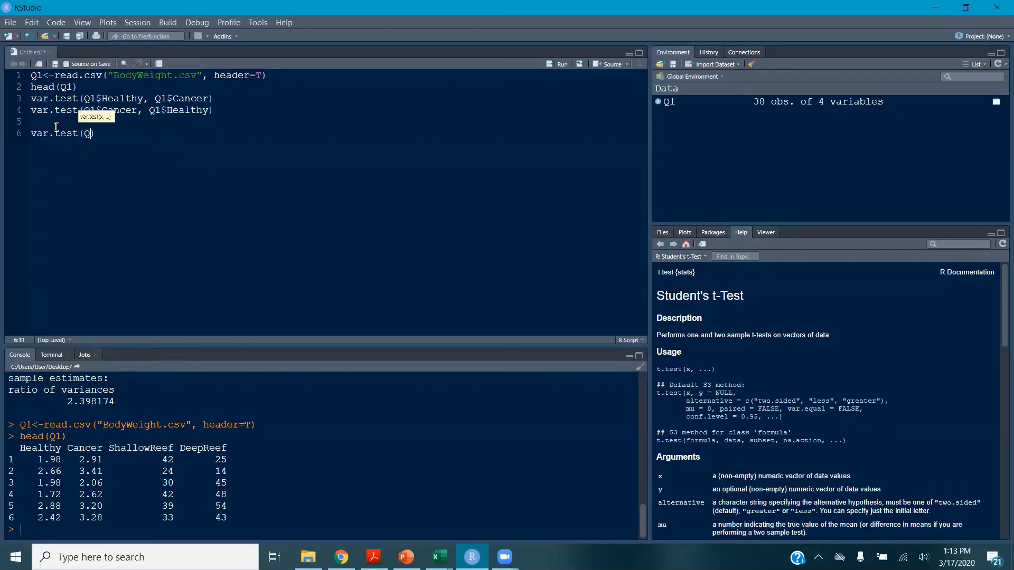
{"action": "type", "text": "$Sh"}
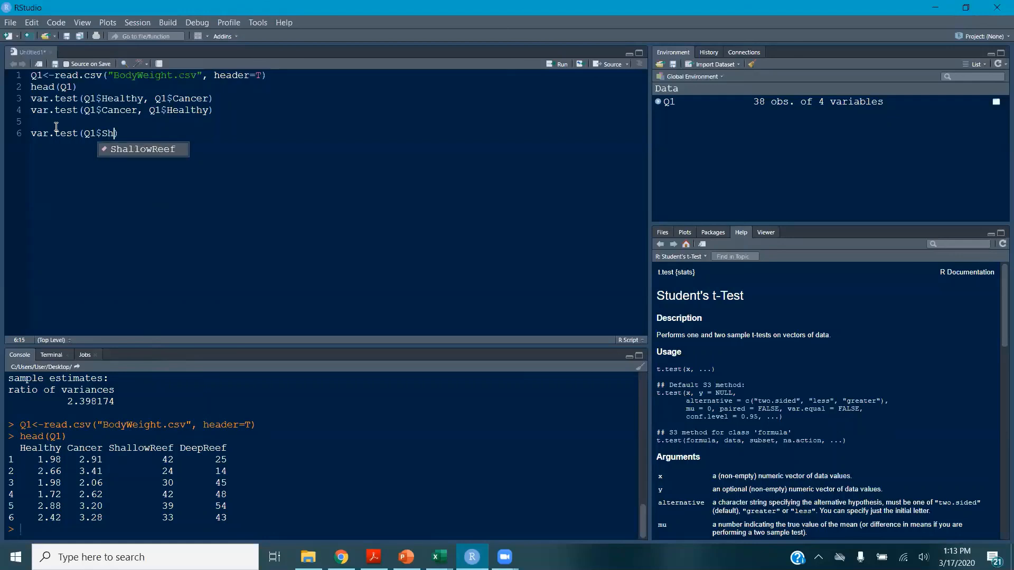
{"action": "key", "text": "Return"}
{"action": "type", "text": ", Q1"}
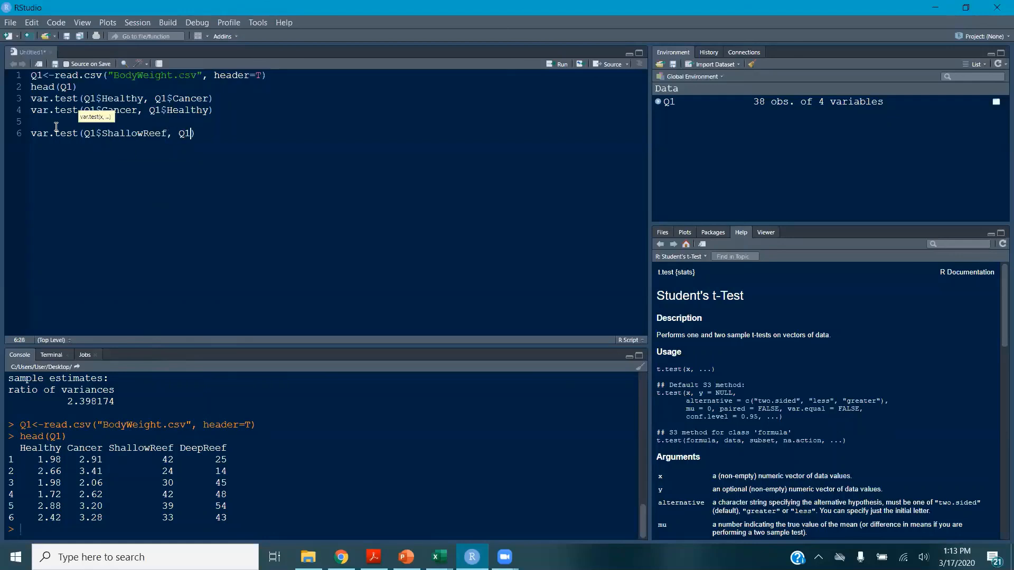
{"action": "type", "text": "$De"}
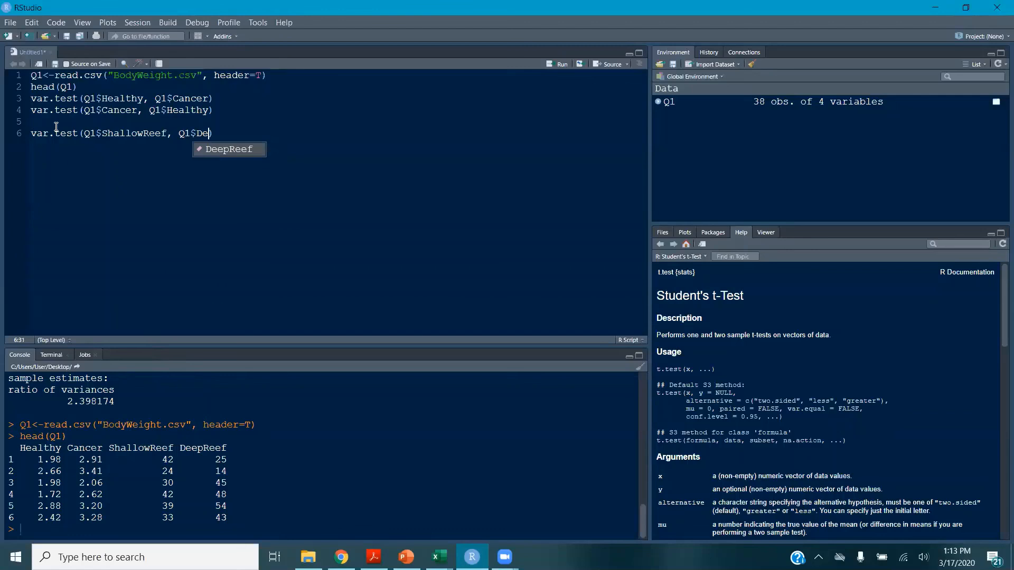
{"action": "key", "text": "Return"}
{"action": "key", "text": "ctrl+Return"}
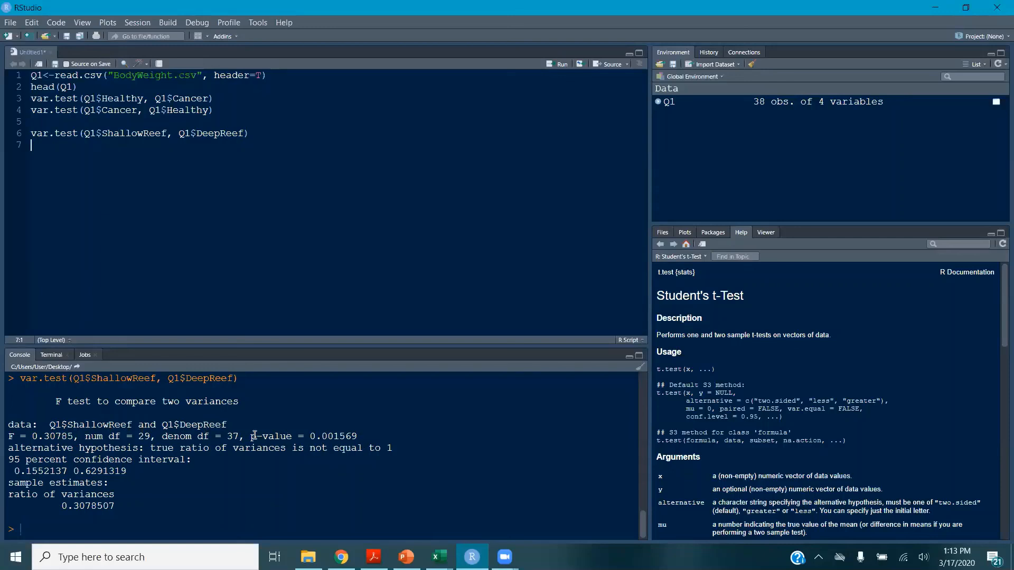
Swap the arguments to var.test(Q1$DeepReef, Q1$ShallowReef) and run the line
{"action": "double_click", "coordinate": [124, 133]}
{"action": "type", "text": "DeepReef"}
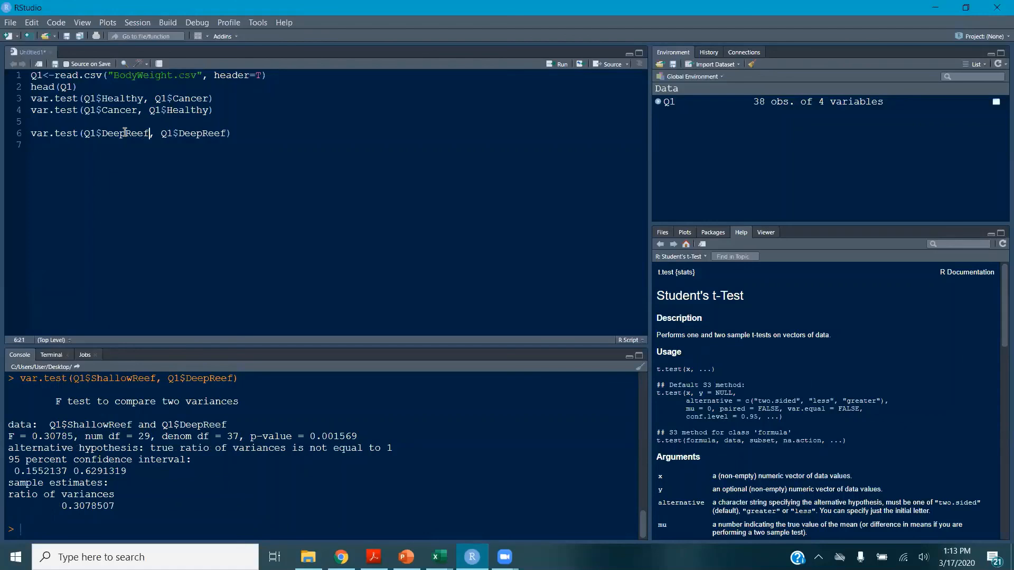
{"action": "double_click", "coordinate": [201, 133]}
{"action": "type", "text": "ShallowReef"}
{"action": "key", "text": "ctrl+Return"}
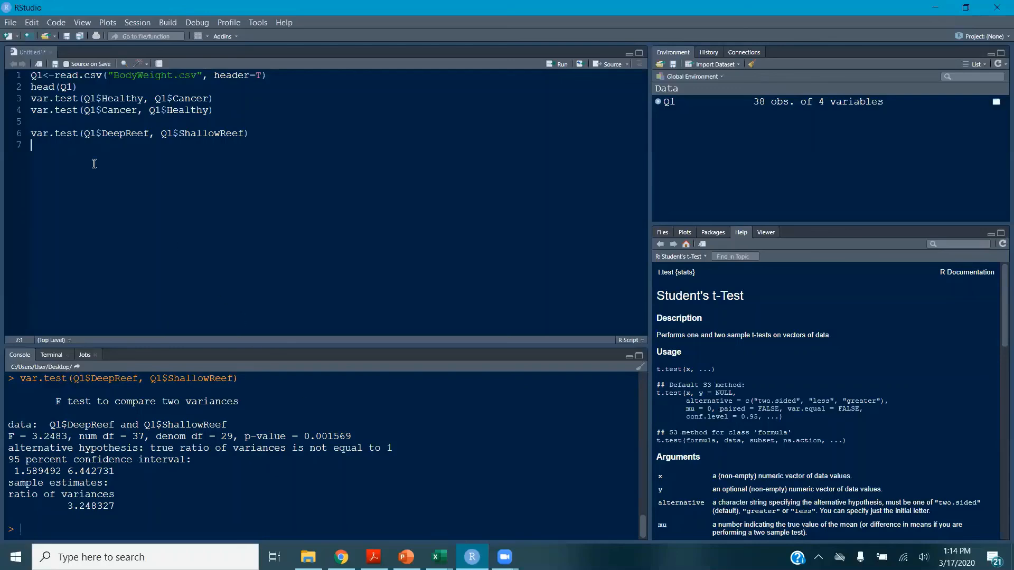
Save the R script as Ch 12 F Test
{"action": "left_click", "coordinate": [10, 23]}
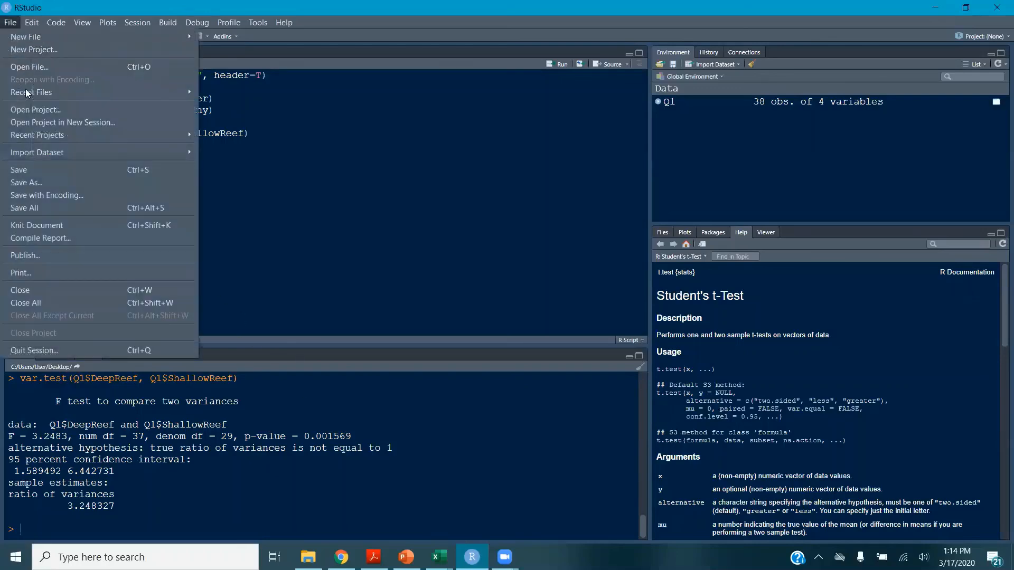
{"action": "left_click", "coordinate": [35, 170]}
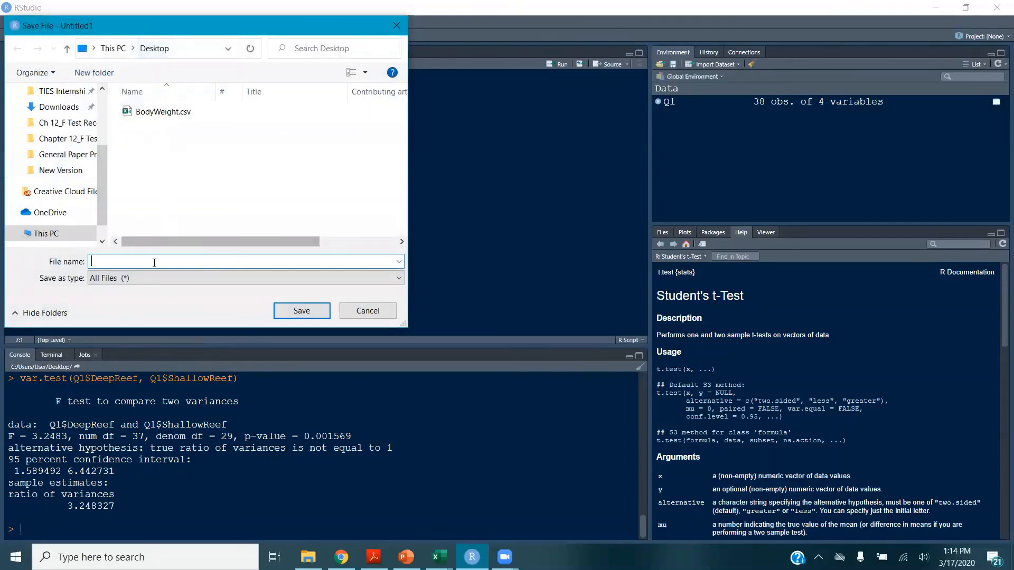
{"action": "type", "text": "Ch "}
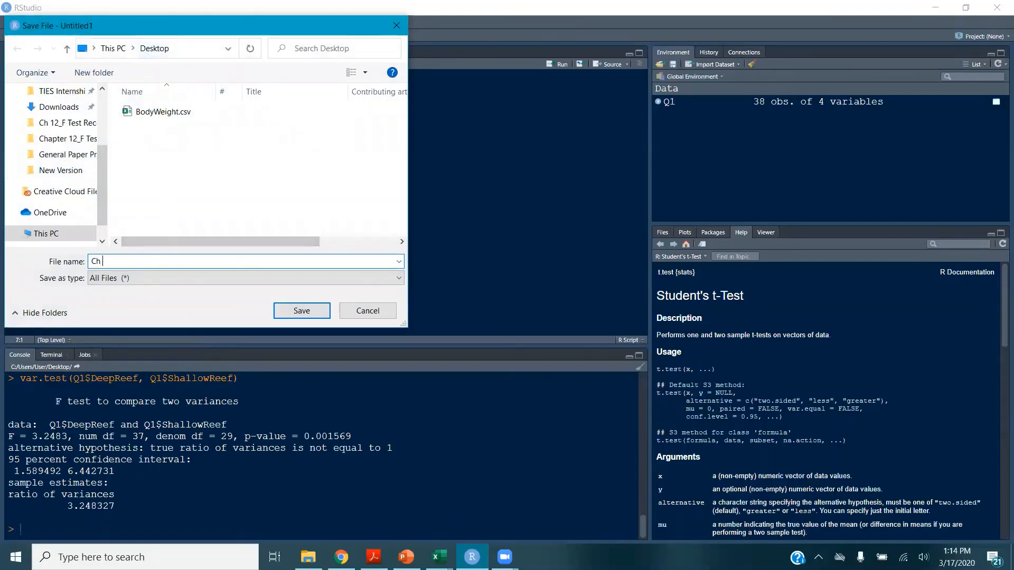
{"action": "type", "text": "12 F Test"}
{"action": "left_click", "coordinate": [288, 315]}
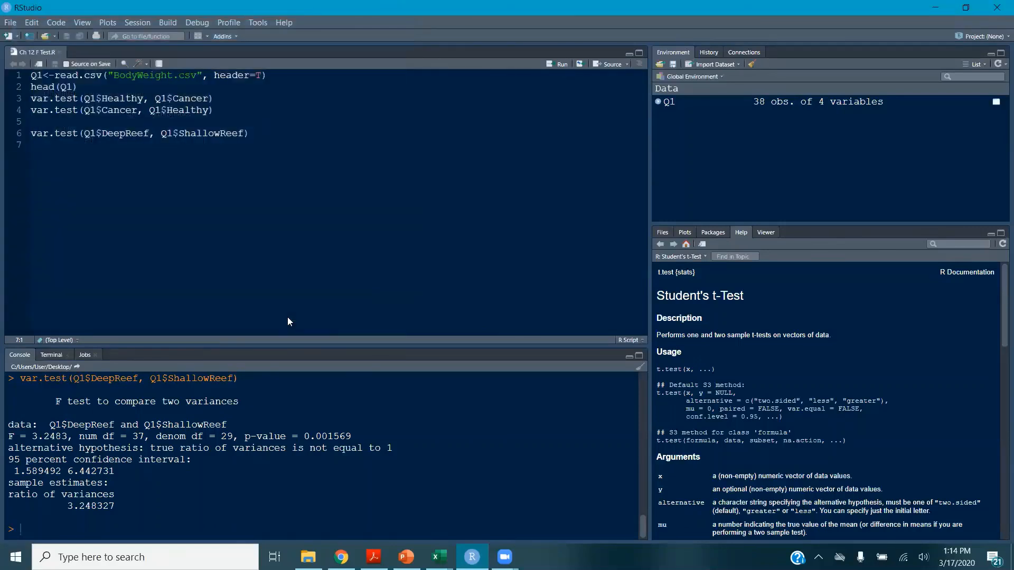